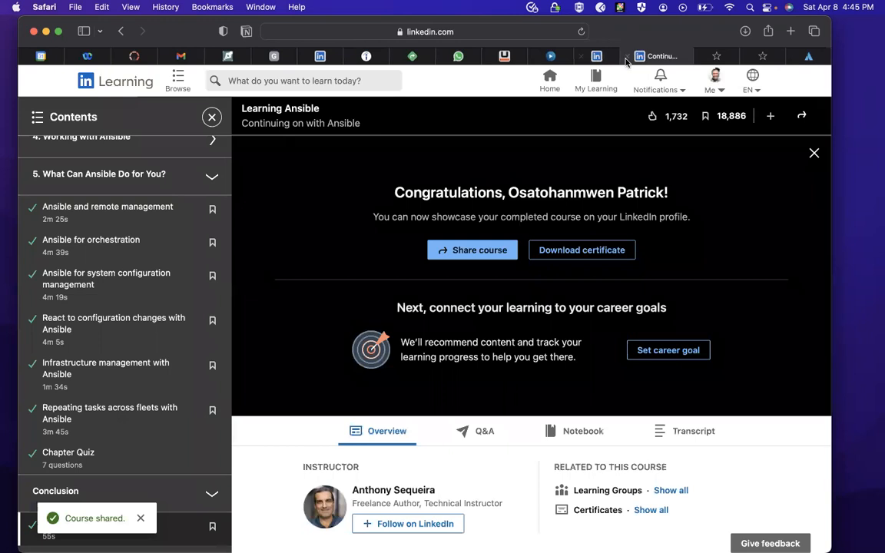
- Close the completed LinkedIn Learning course page, switch to Jira Service Management and start creating the first project
key(super+w)
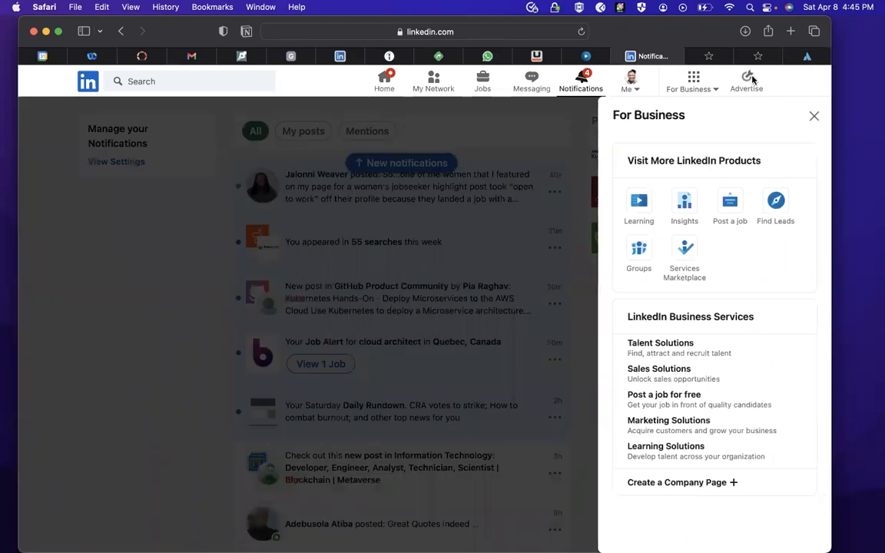
click(806, 58)
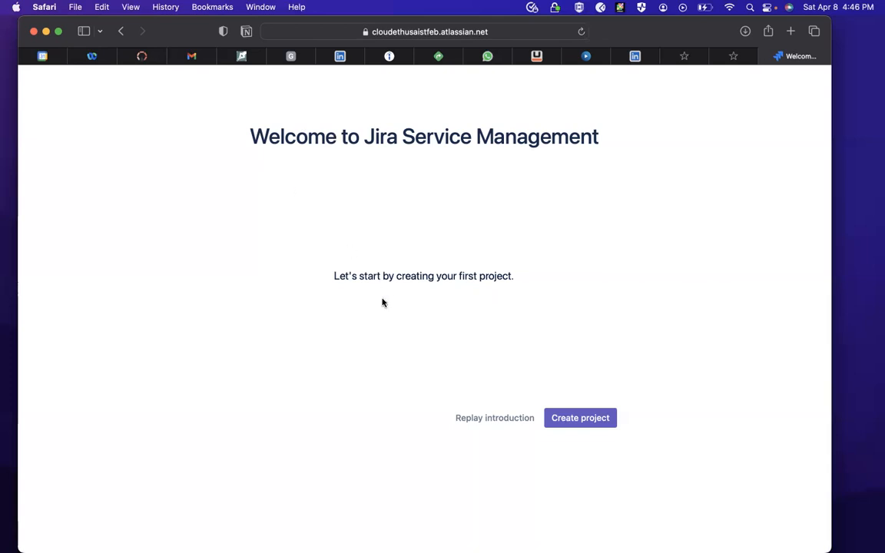
click(559, 421)
click(572, 420)
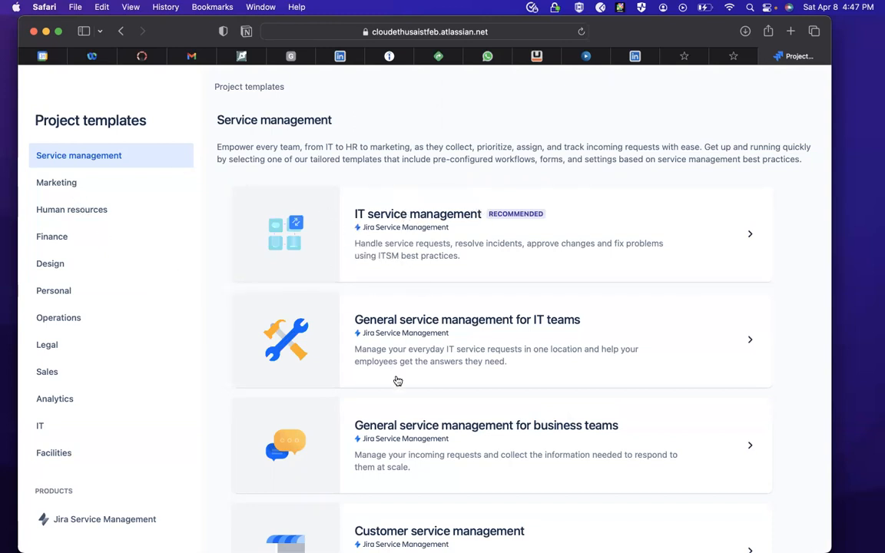
- Review the service management project templates and use the IT service management template
scroll(415, 418, down, 4)
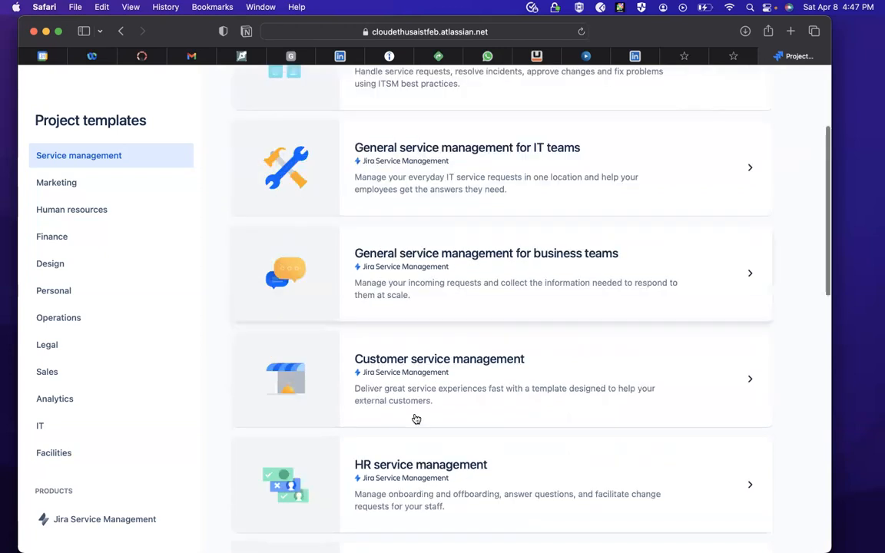
scroll(415, 419, up, 5)
click(485, 298)
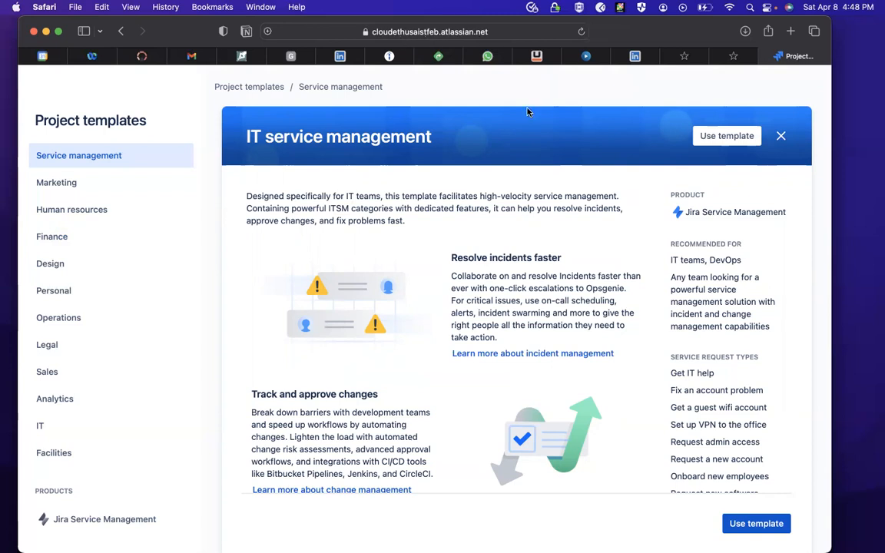
click(755, 523)
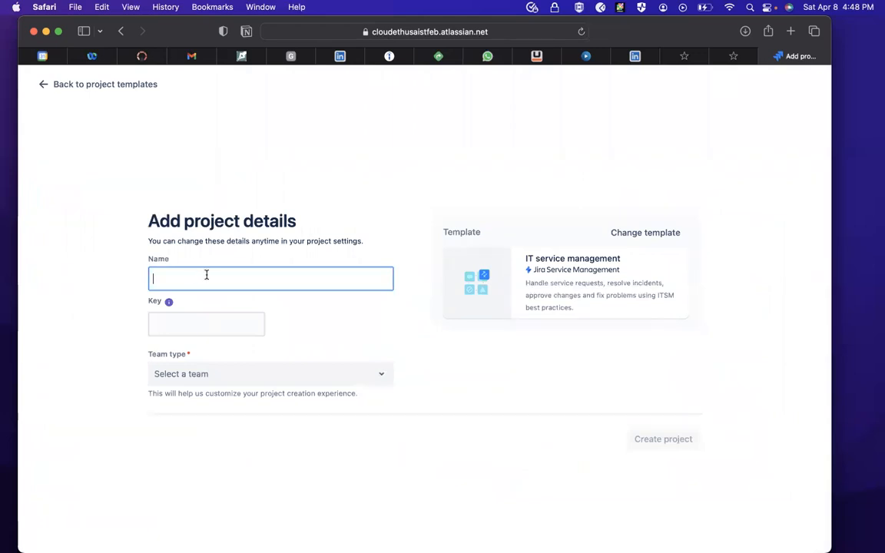
- Name the new project CTFE-FEB
text(CTFE-FEB)
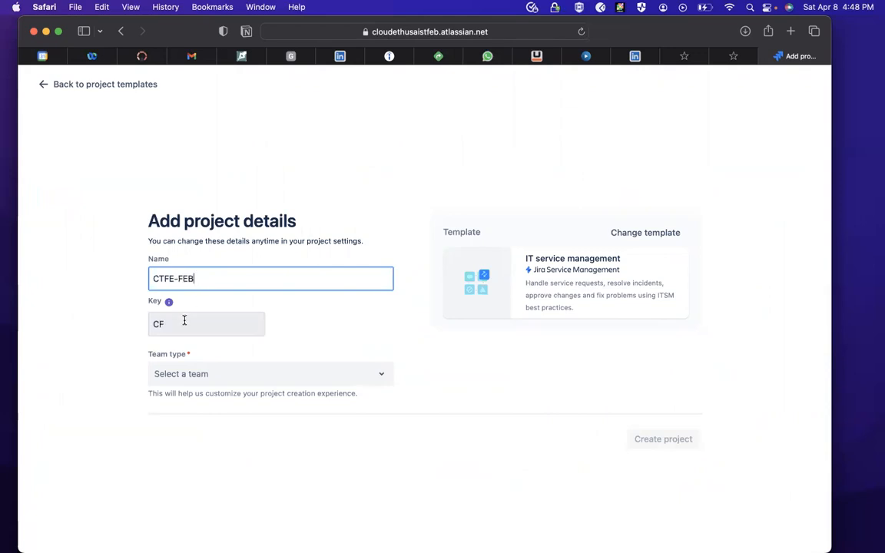
- Set the team type to Information technology (IT) and create the project
click(261, 374)
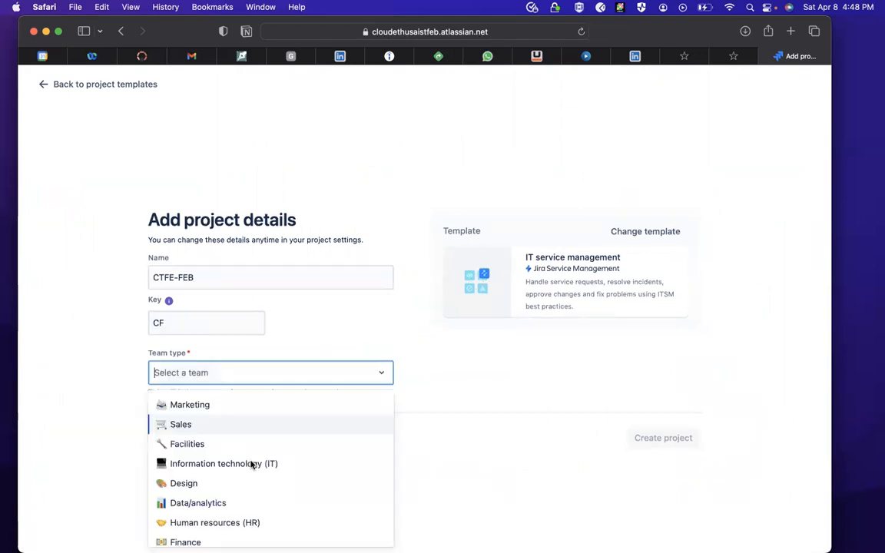
scroll(252, 464, down, 3)
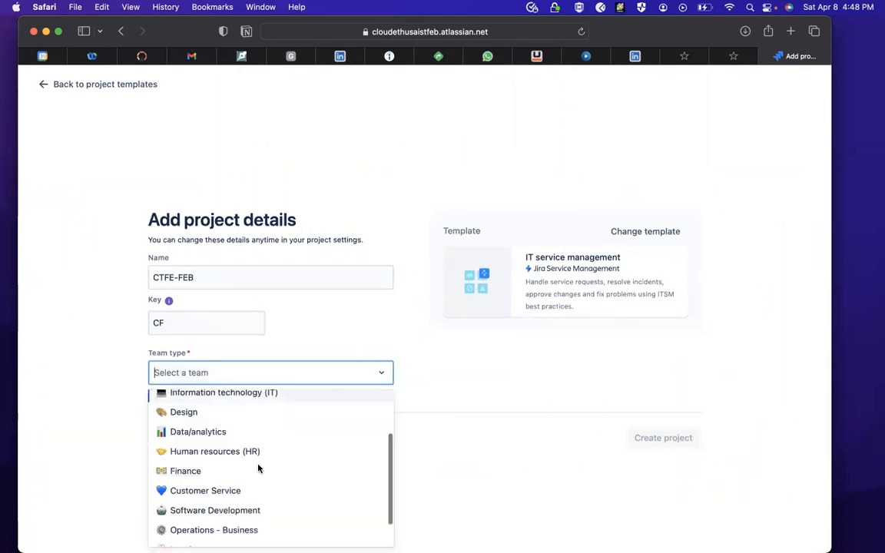
scroll(258, 468, down, 2)
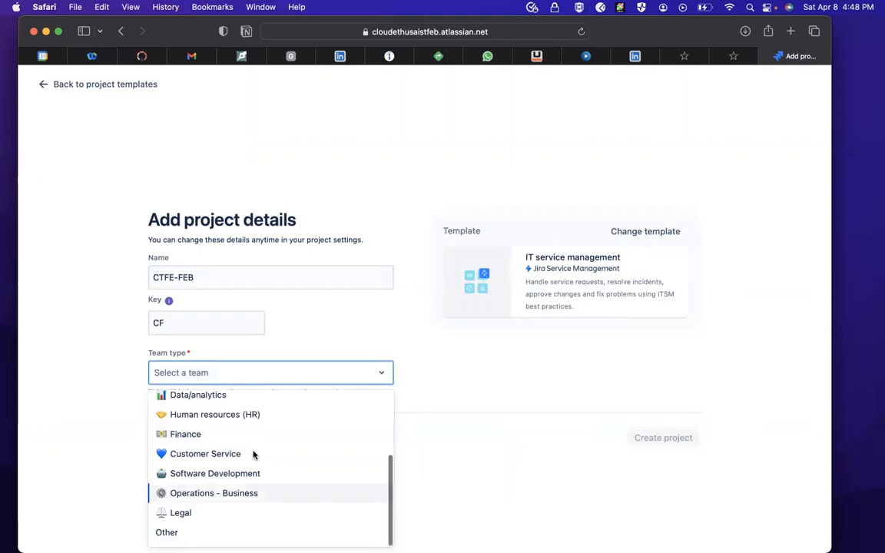
scroll(253, 455, up, 2)
scroll(259, 418, up, 1)
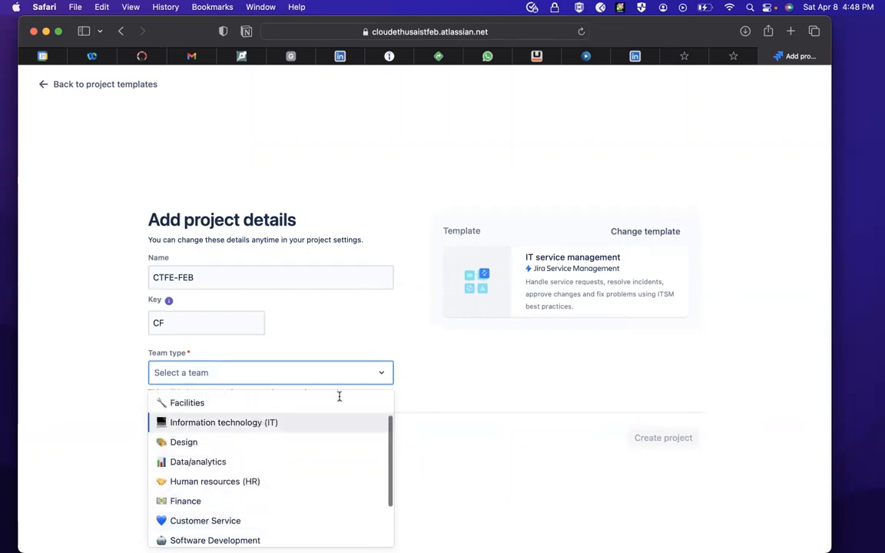
key(Return)
click(667, 440)
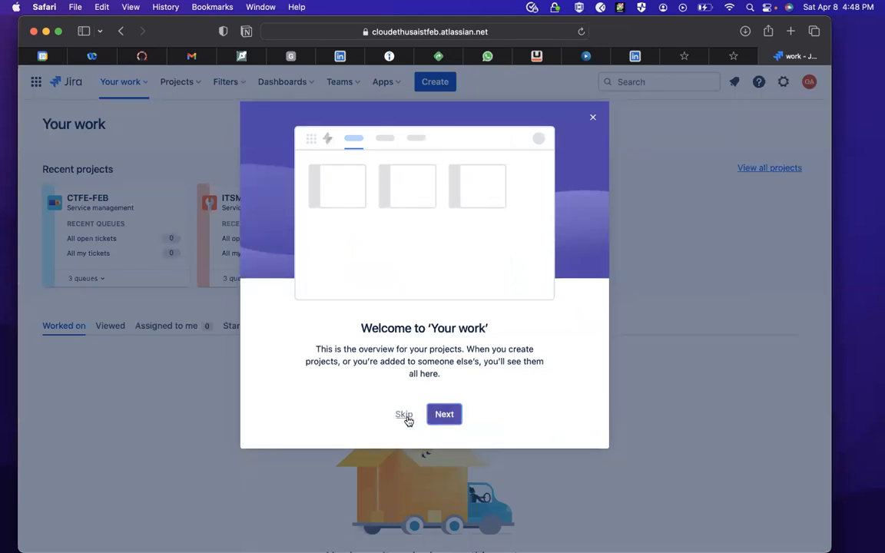
- Skip the introduction, then view the CTFE-FEB project's open tickets and its incident queues
click(404, 415)
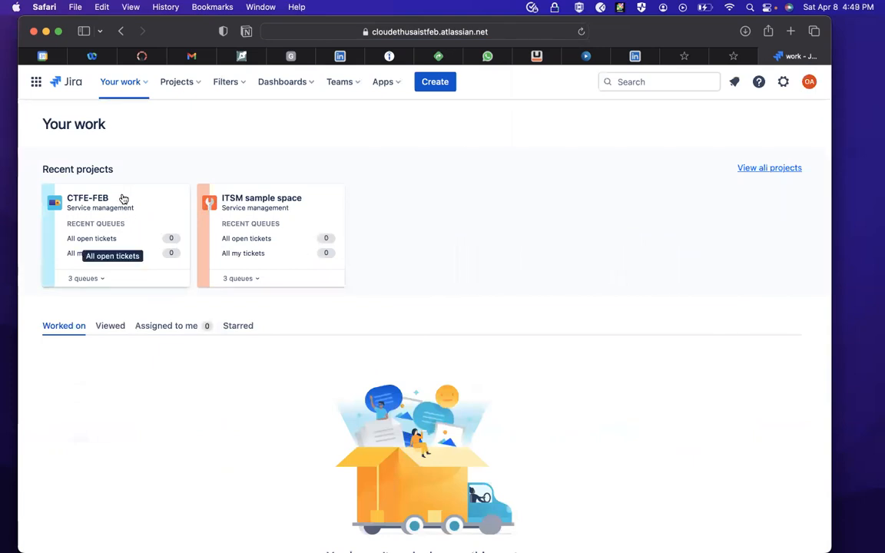
click(180, 238)
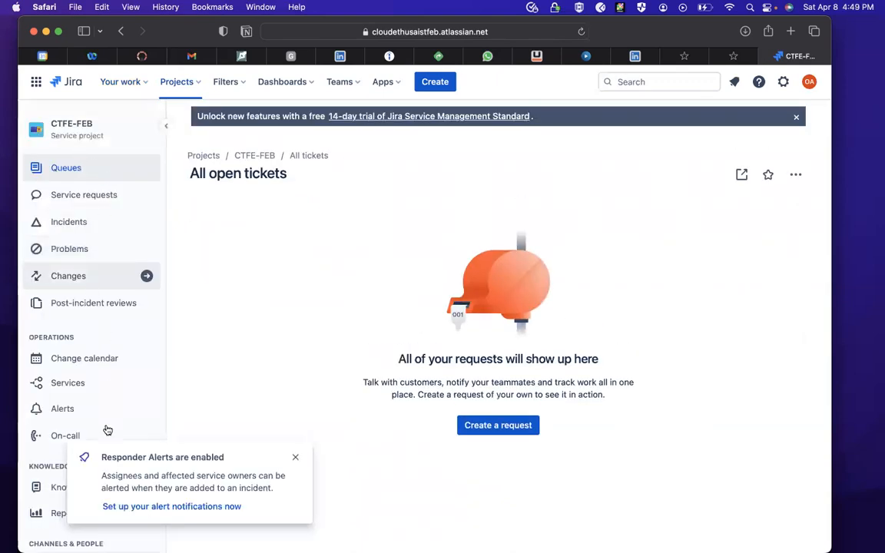
click(295, 460)
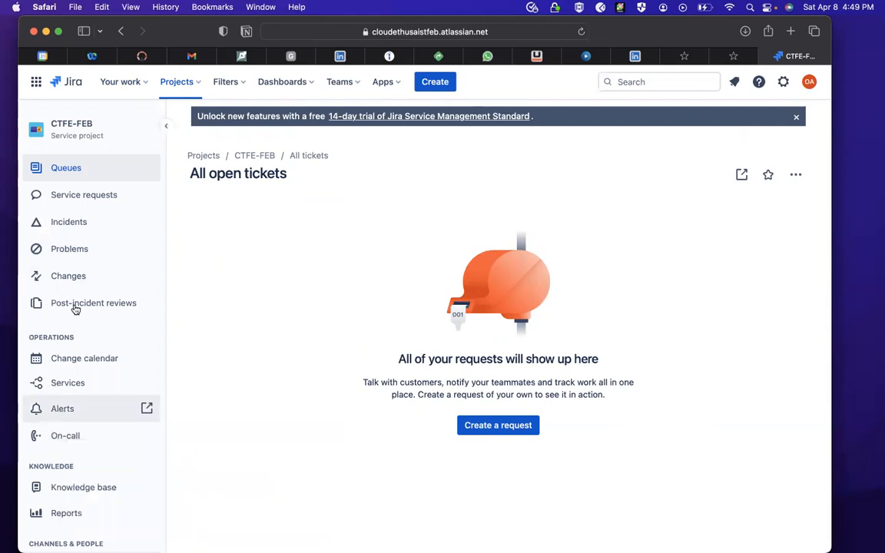
click(74, 223)
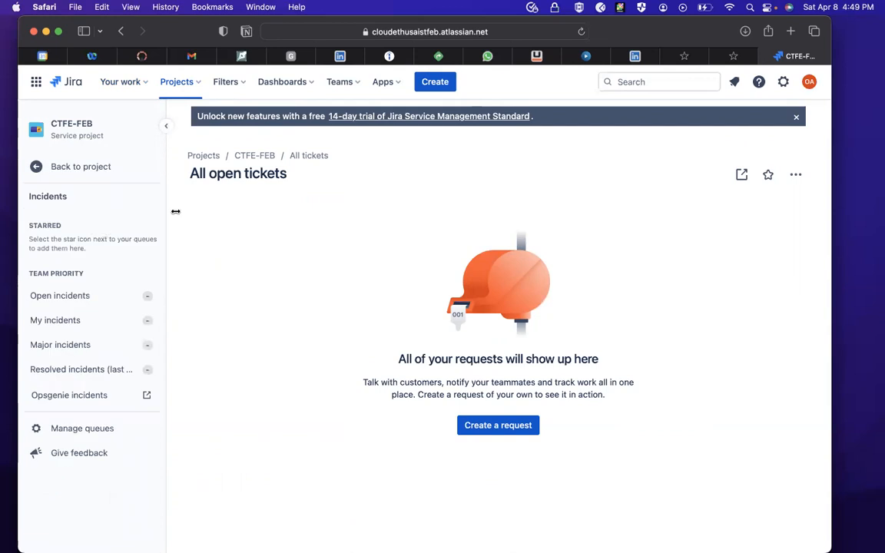
- Examine the site-wide options for dashboards, teams, apps, projects and filters, and the assigned, recent, board and queue lists under Your work
click(295, 81)
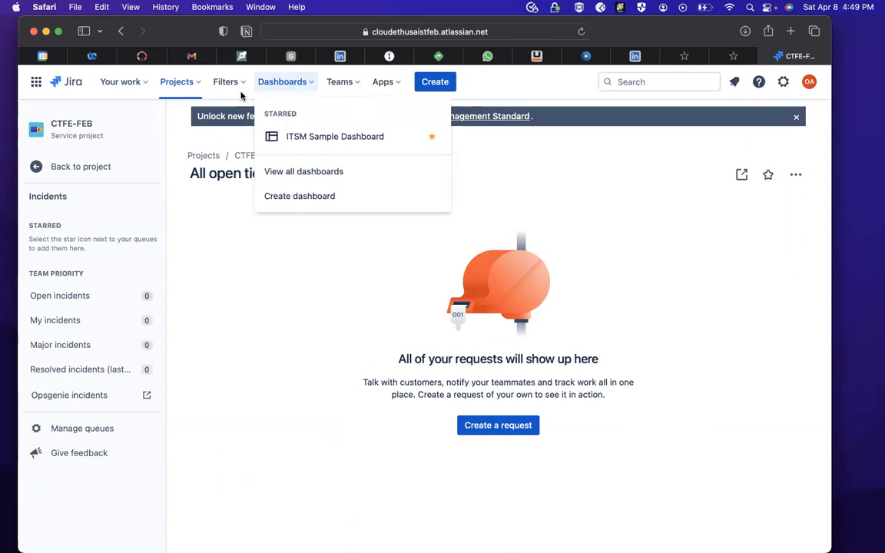
click(358, 83)
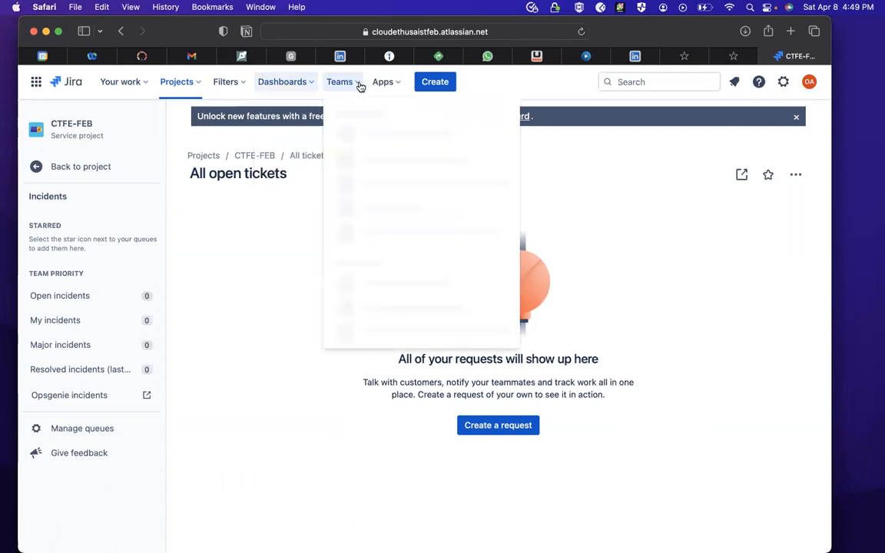
click(399, 83)
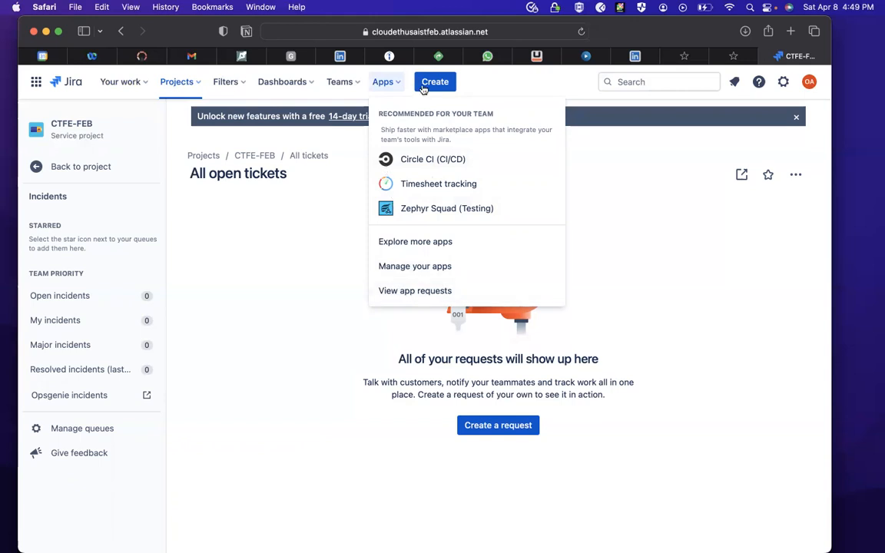
click(141, 82)
click(192, 114)
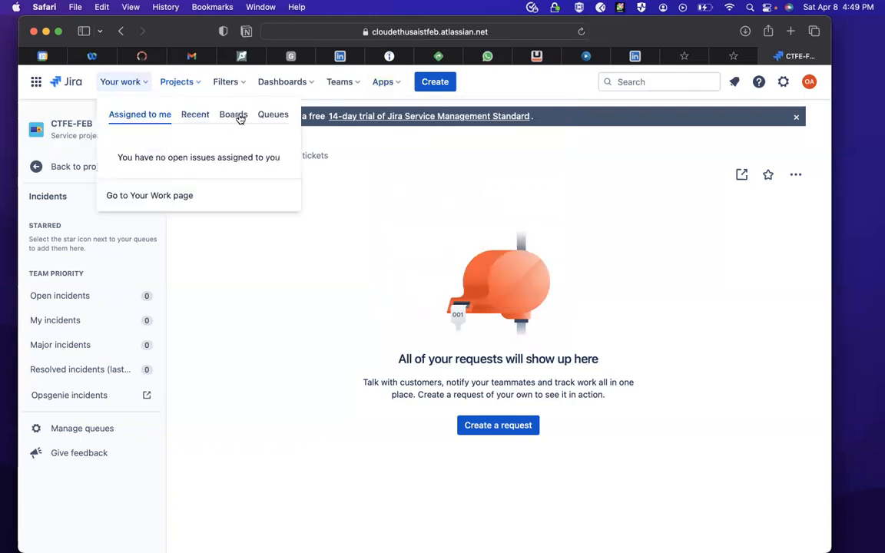
click(239, 115)
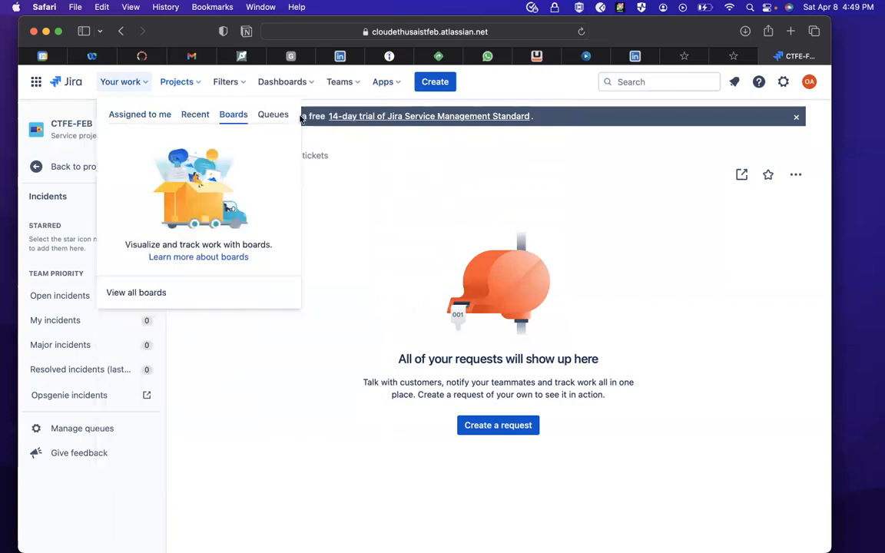
click(254, 111)
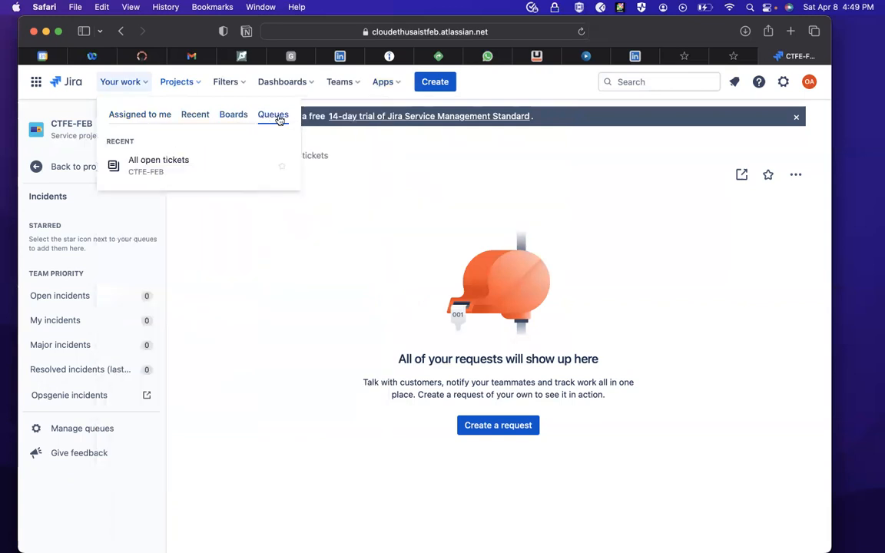
click(123, 115)
click(201, 114)
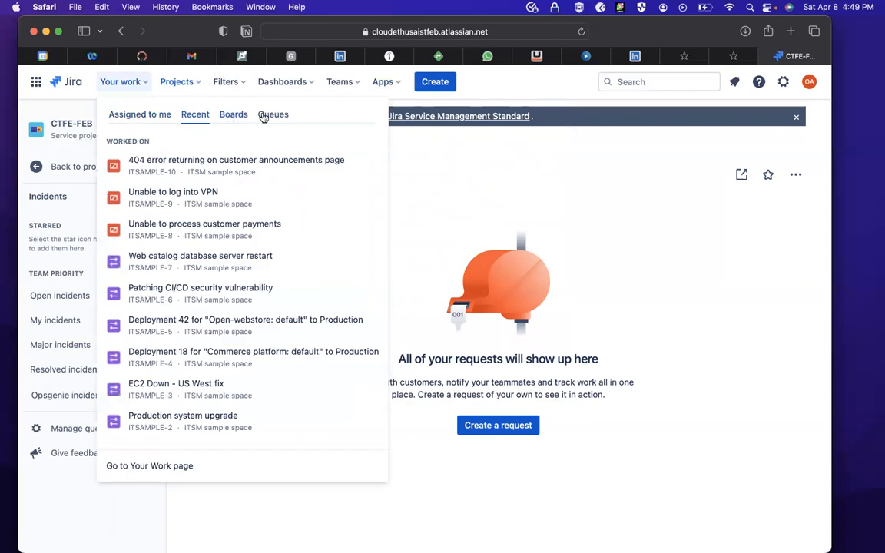
click(268, 116)
click(181, 83)
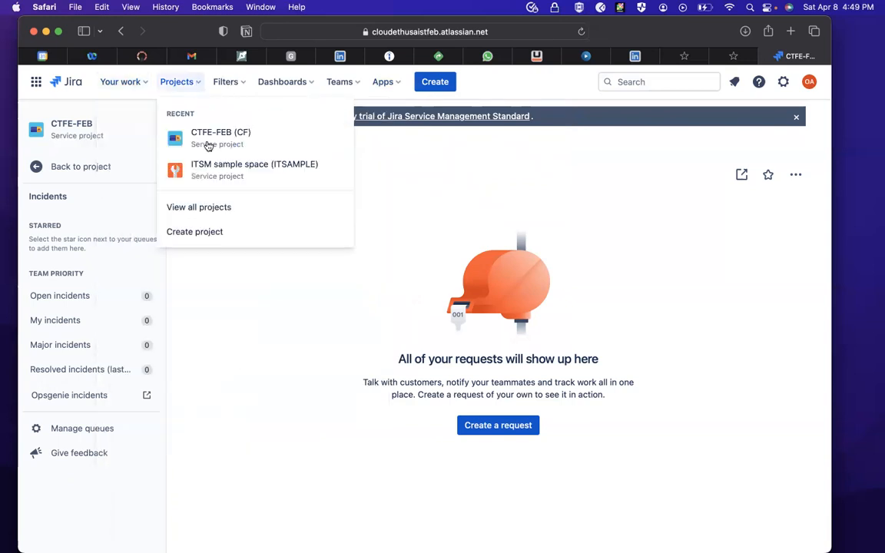
click(230, 85)
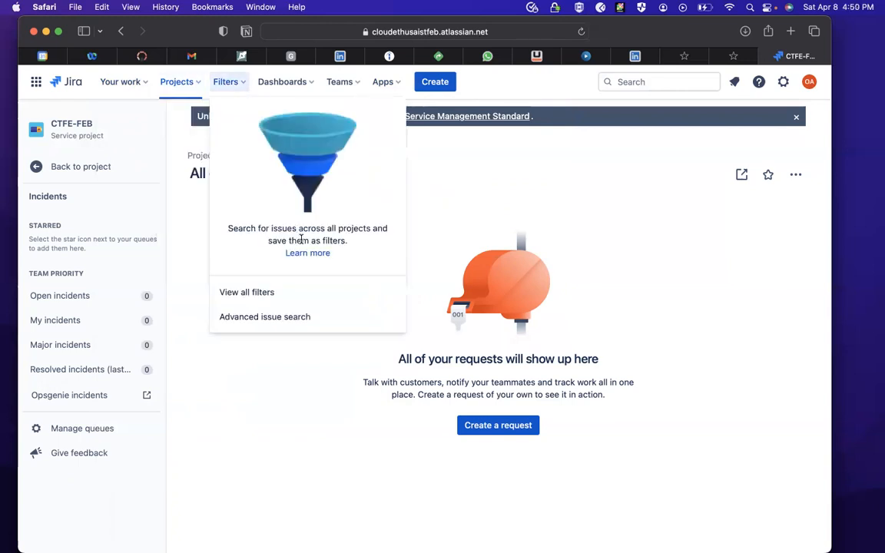
- Open the ITSM Sample Dashboard from the list of all dashboards and review its charts, statistics and activity stream
click(294, 84)
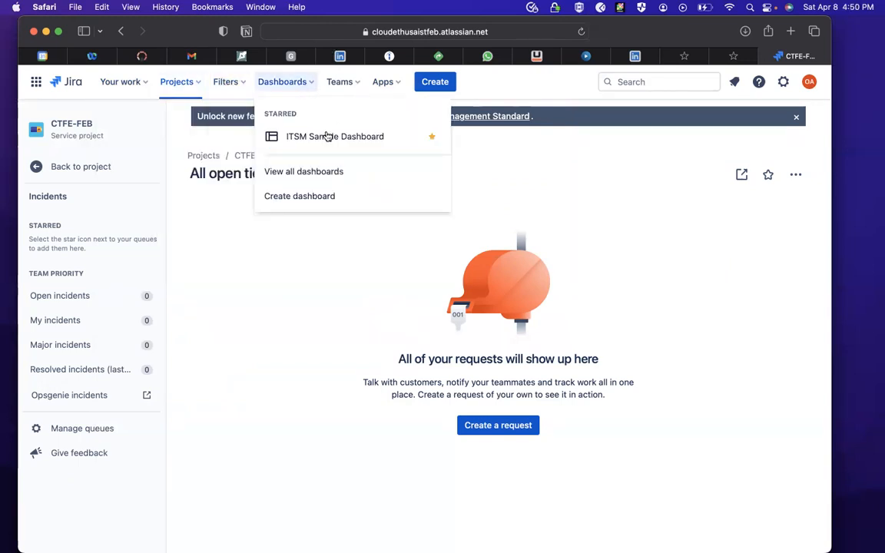
click(305, 172)
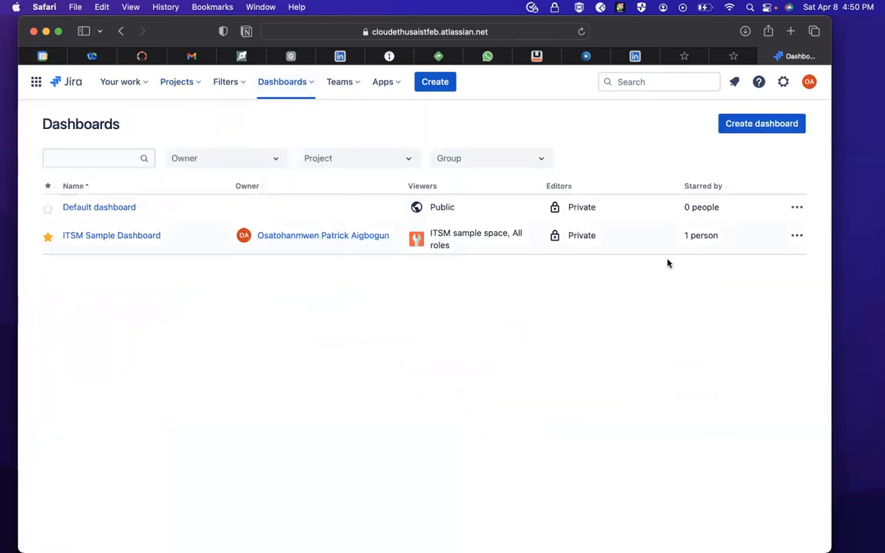
click(796, 236)
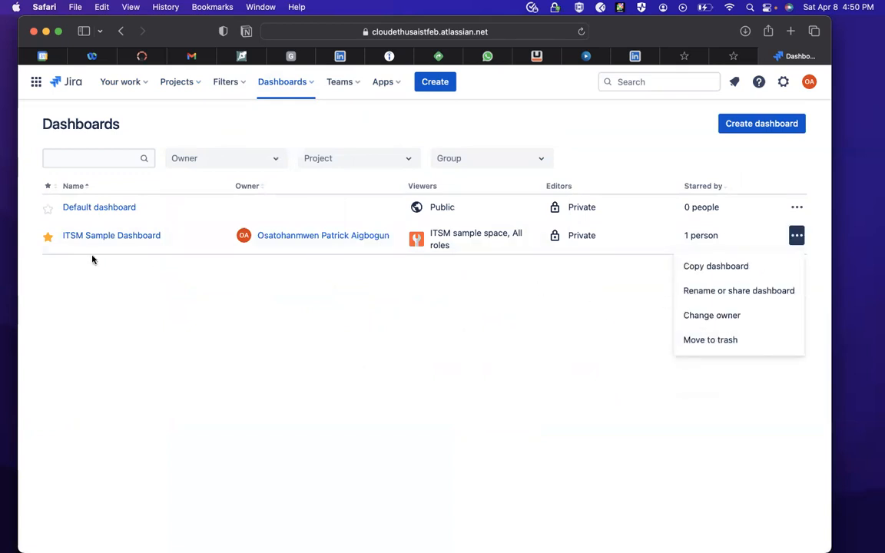
click(105, 236)
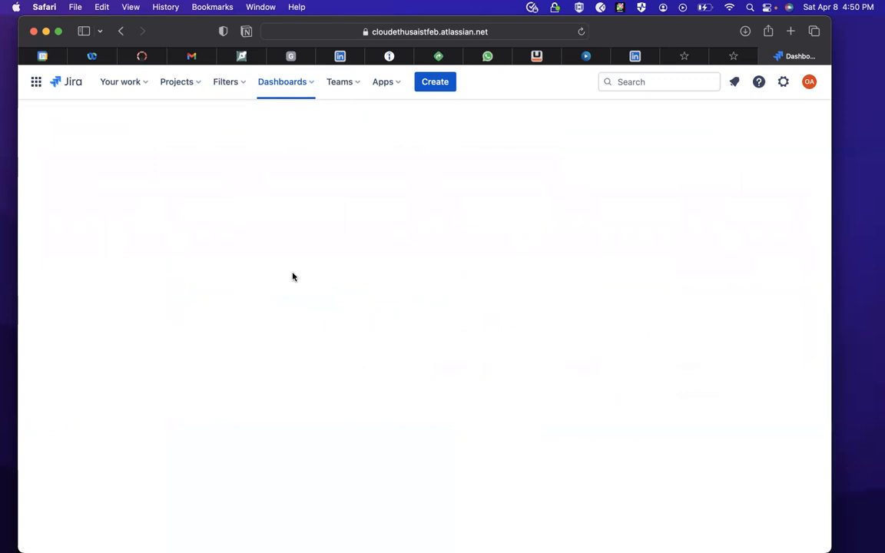
scroll(202, 301, down, 1)
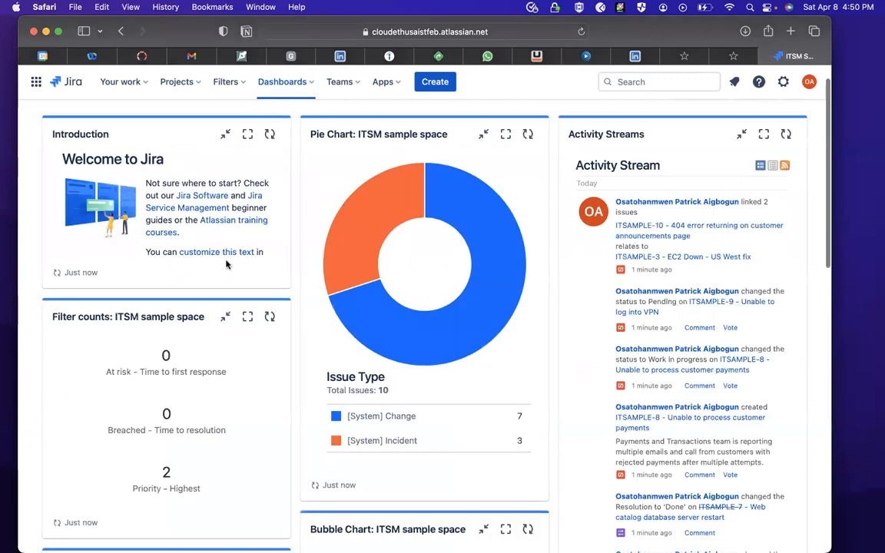
scroll(211, 223, down, 1)
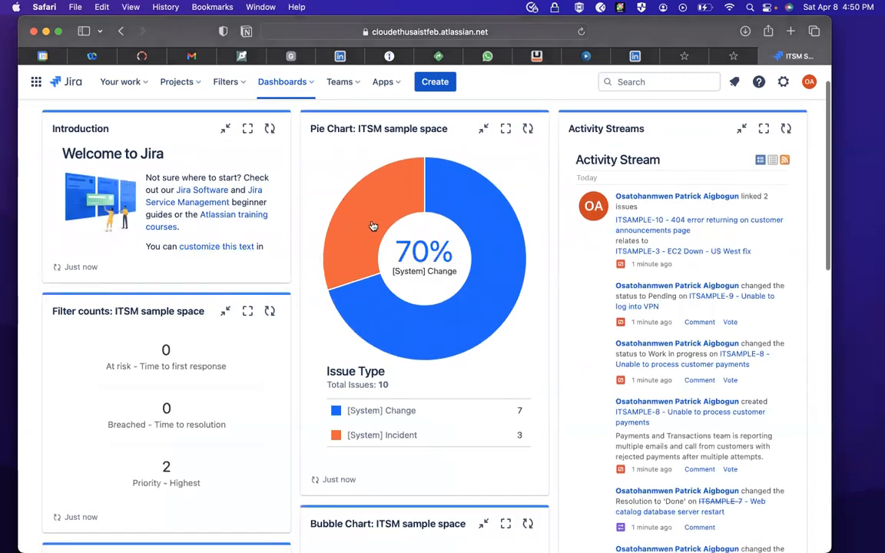
scroll(355, 381, down, 5)
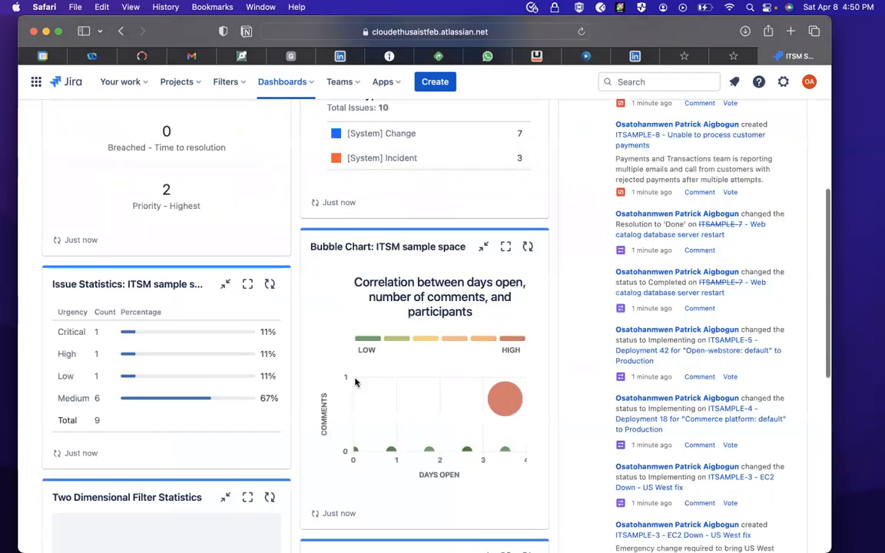
scroll(355, 381, down, 8)
scroll(356, 382, up, 15)
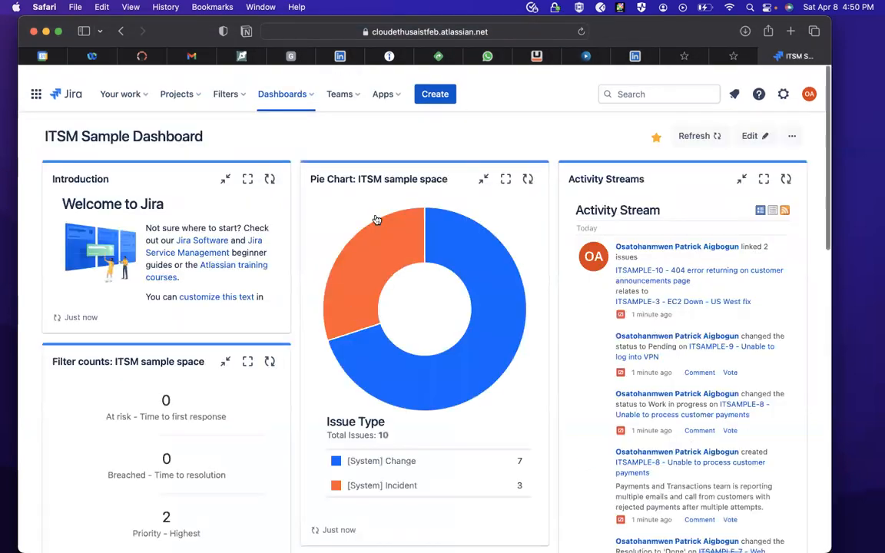
- Examine the options for teams, dashboards, projects and Your work, and the list of other Atlassian products to switch to
click(345, 83)
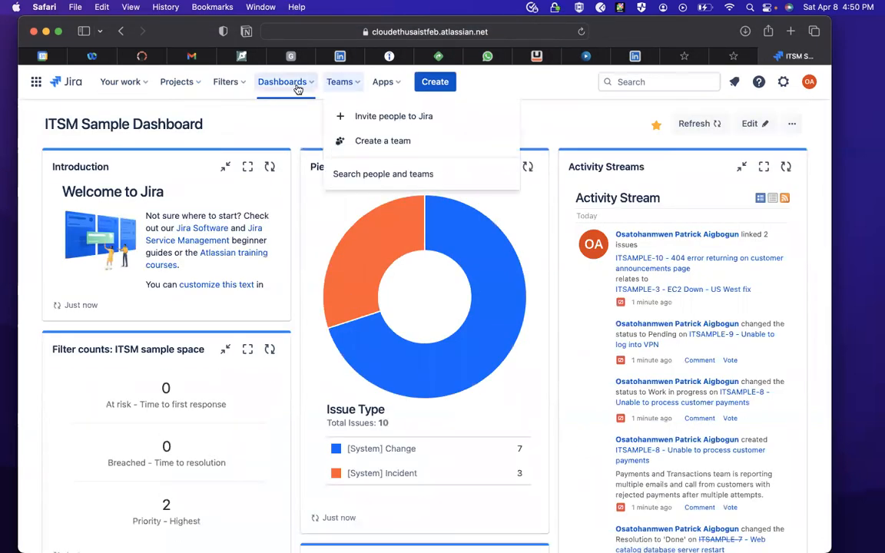
click(292, 84)
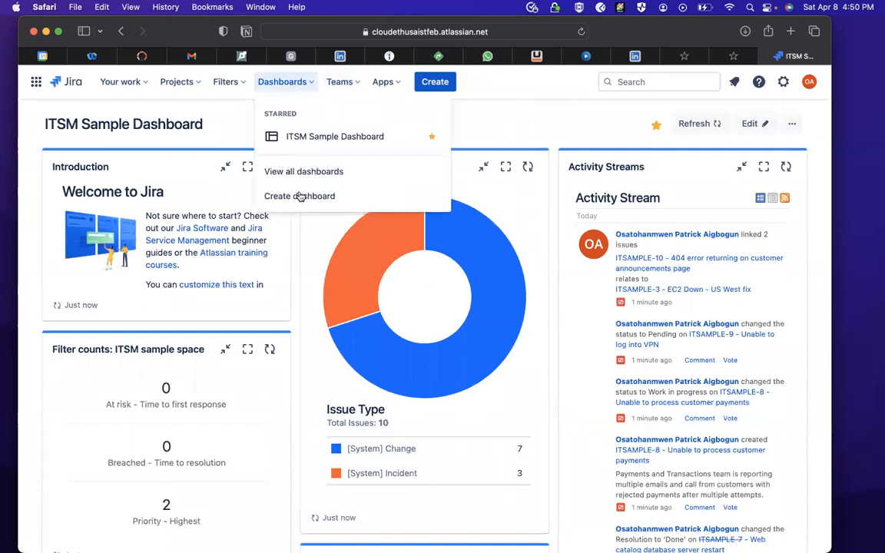
click(174, 80)
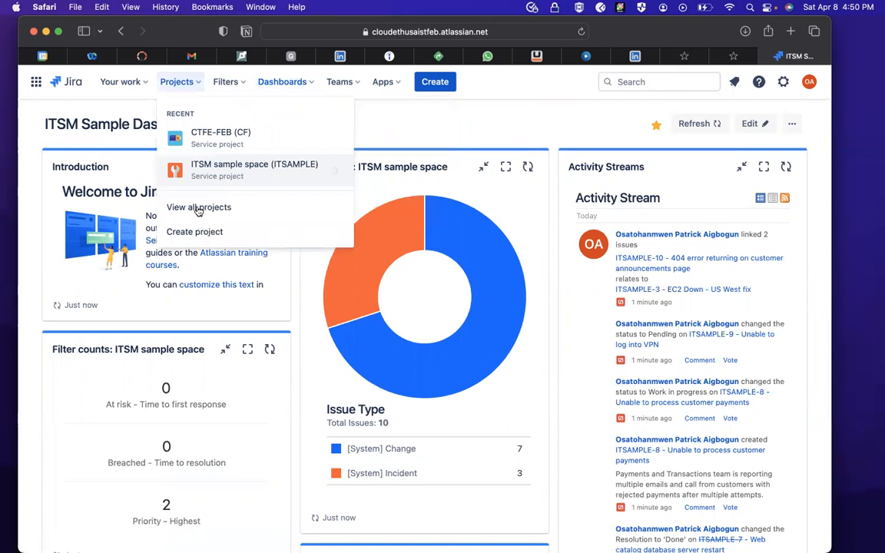
click(123, 83)
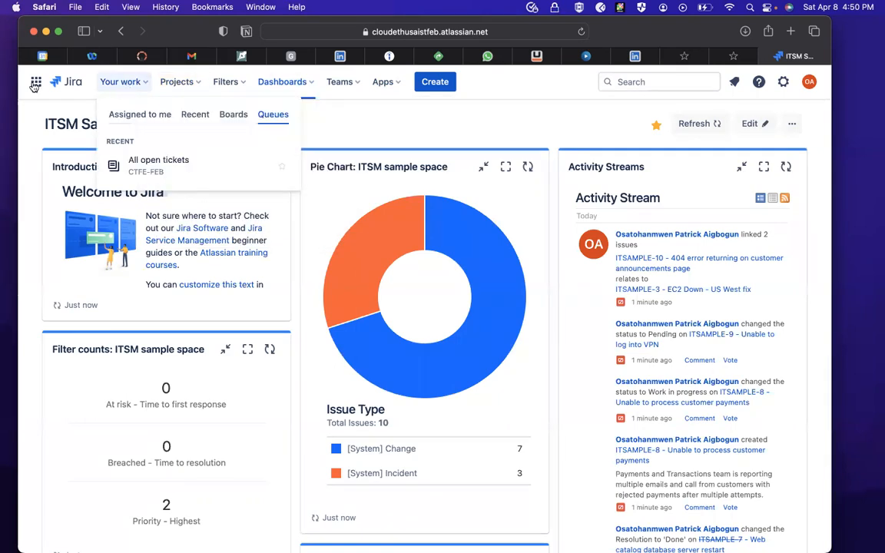
click(34, 84)
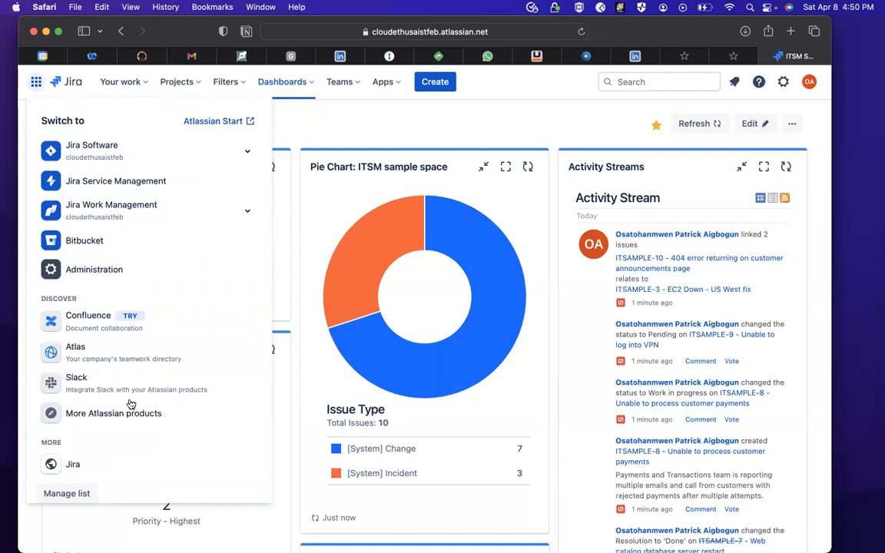
- Switch to the Jira site's Your work page and review the recent projects and the issues worked on today
click(92, 467)
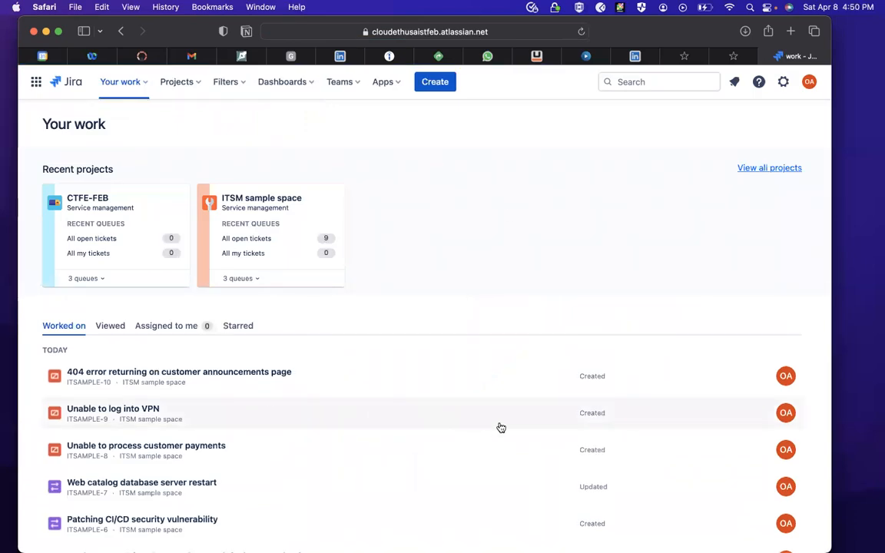
scroll(500, 428, down, 5)
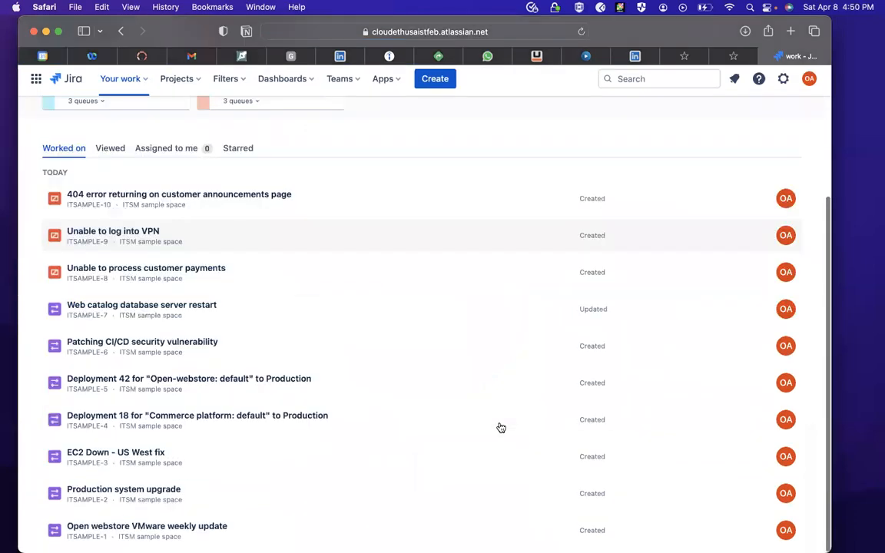
scroll(500, 428, up, 5)
scroll(500, 427, down, 5)
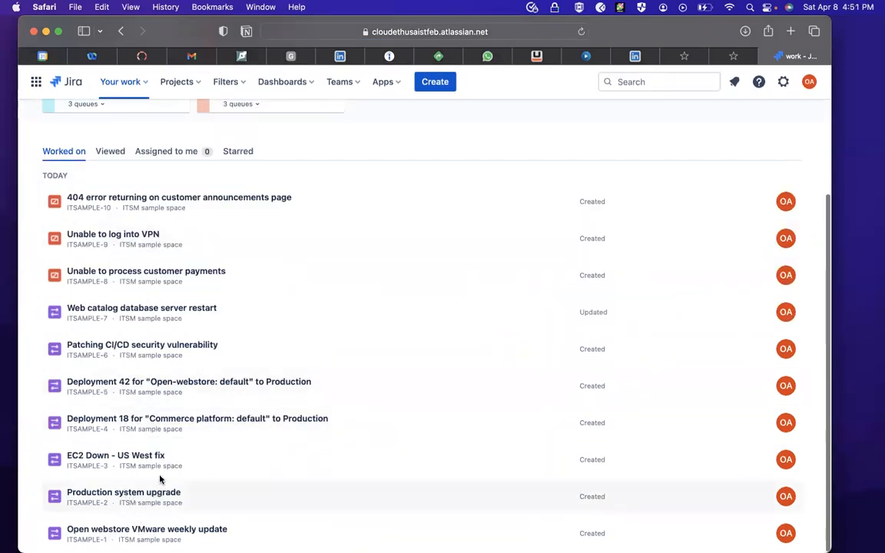
scroll(148, 354, up, 3)
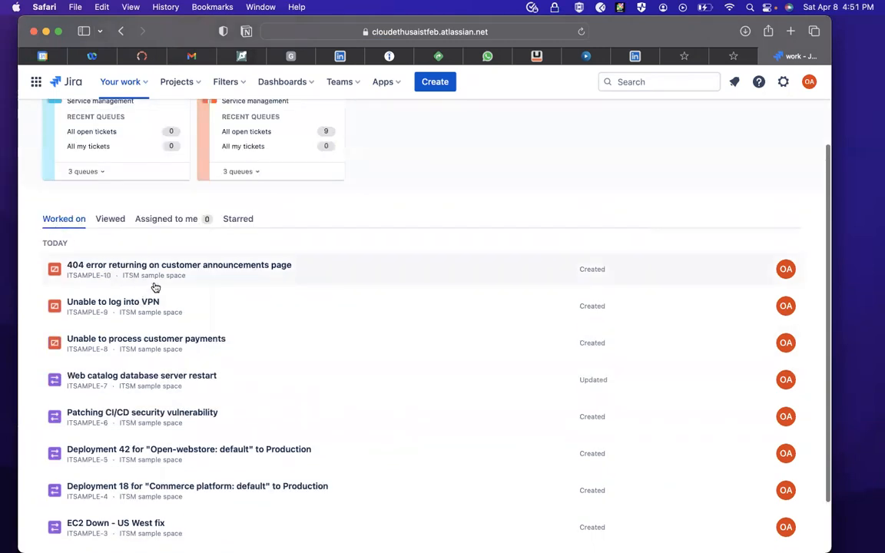
scroll(153, 407, up, 2)
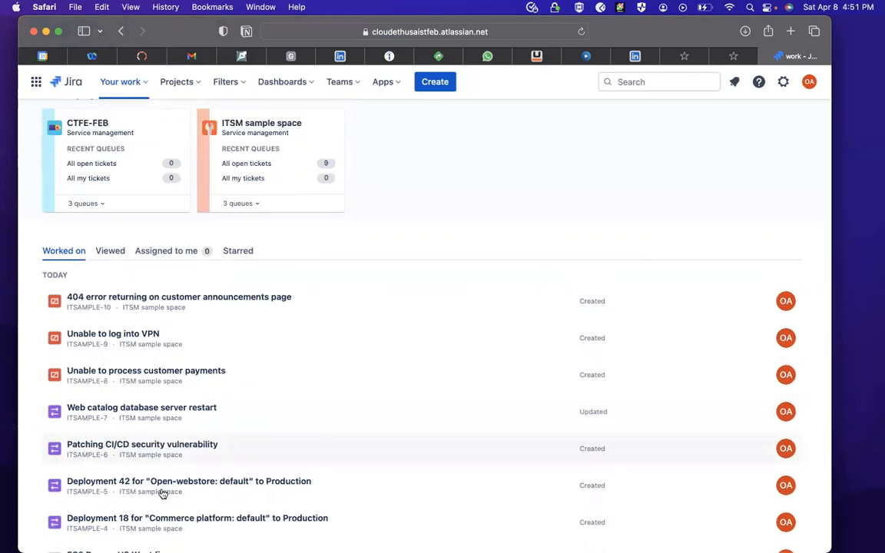
scroll(162, 491, down, 2)
scroll(603, 446, down, 3)
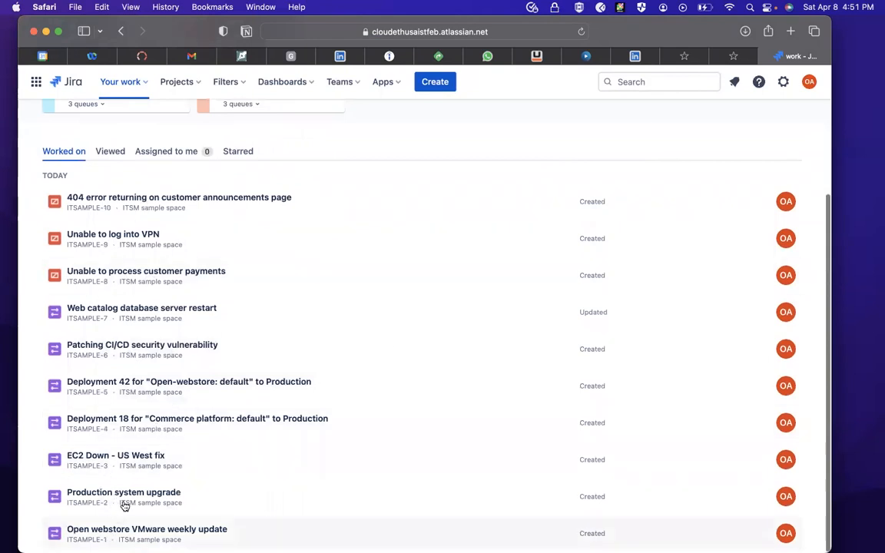
scroll(124, 503, up, 10)
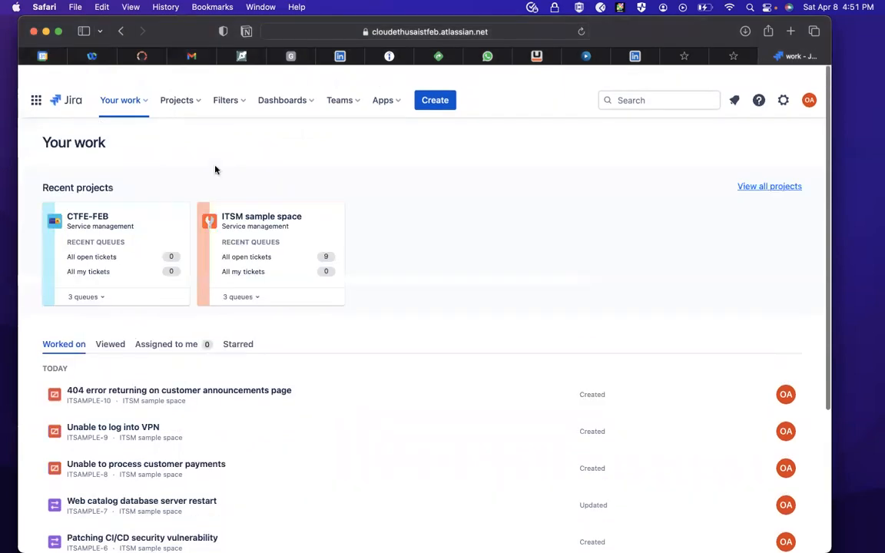
scroll(278, 232, down, 1)
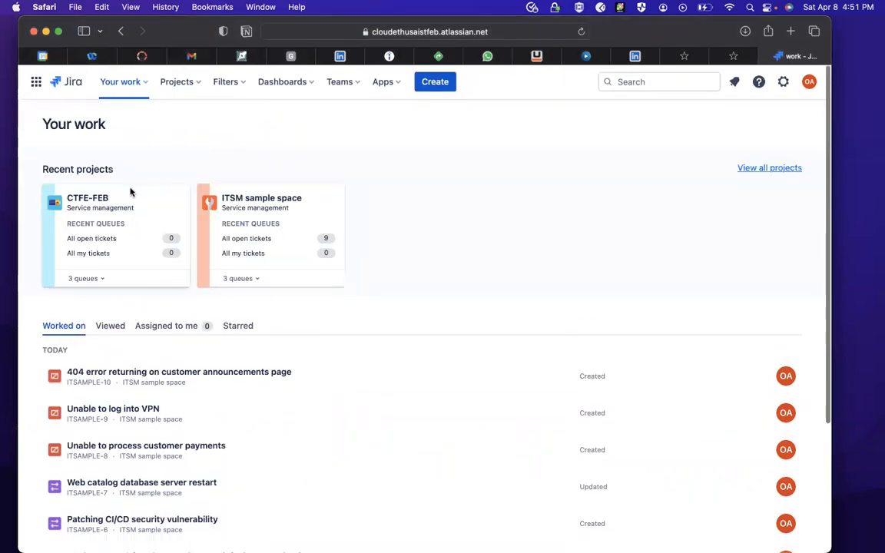
- Start creating another project and look through the available service management templates
click(196, 86)
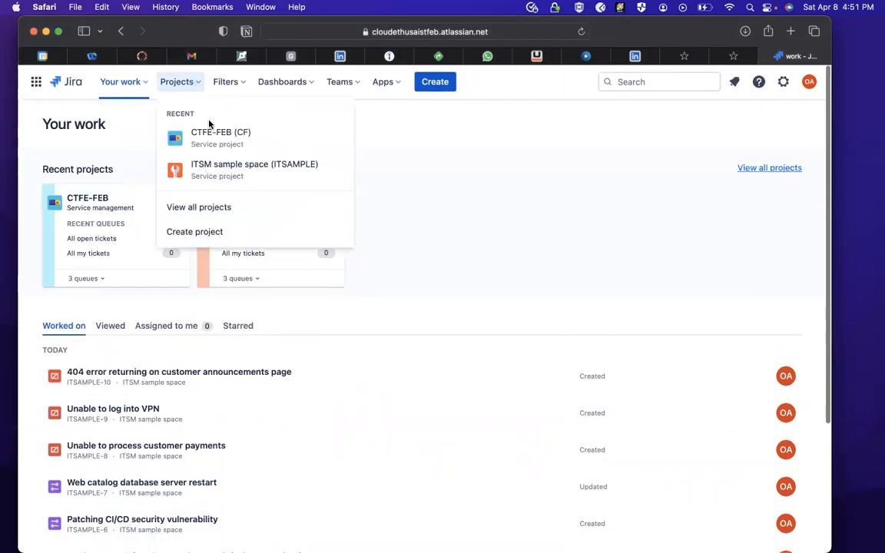
click(199, 235)
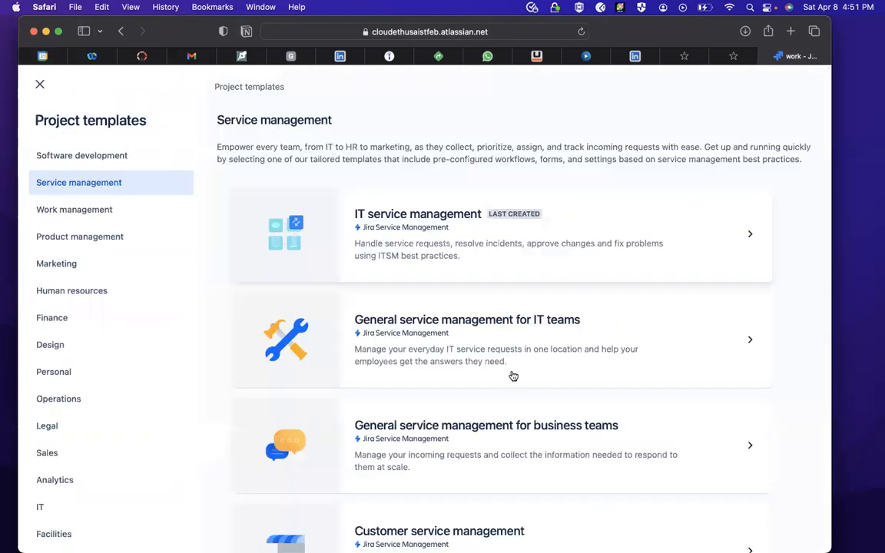
scroll(513, 376, down, 1)
scroll(513, 377, down, 1)
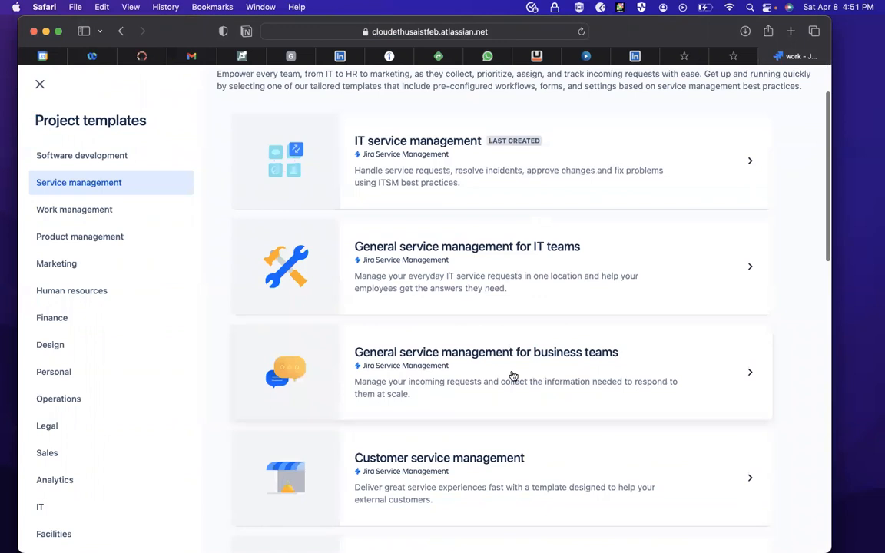
scroll(513, 377, down, 3)
scroll(513, 375, down, 6)
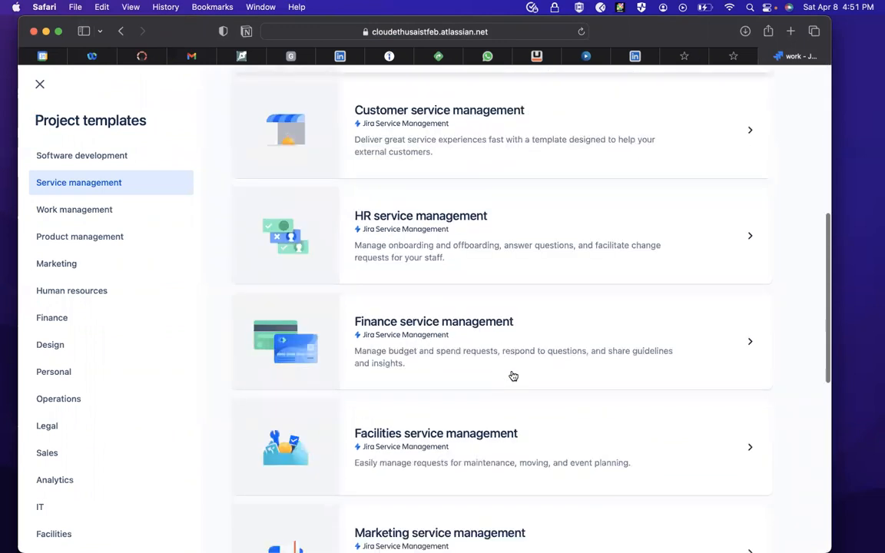
scroll(513, 375, down, 3)
scroll(513, 374, down, 1)
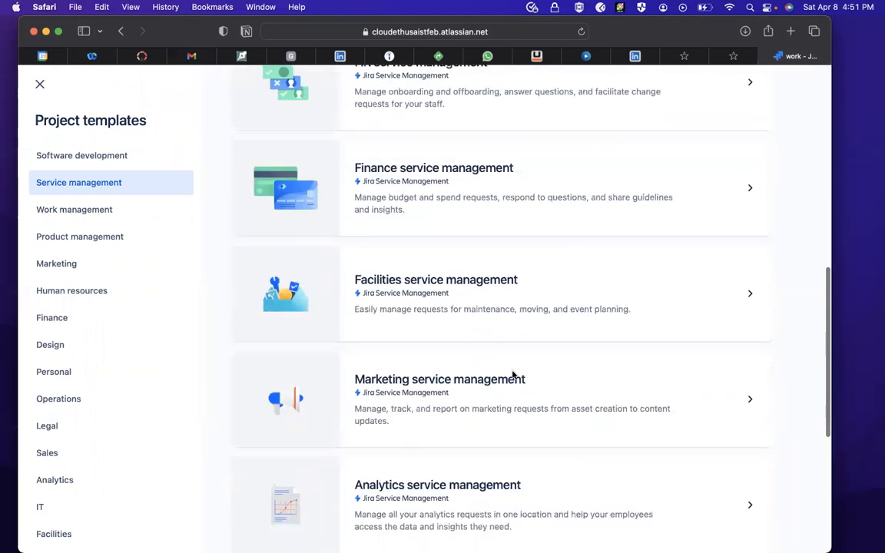
scroll(676, 230, up, 13)
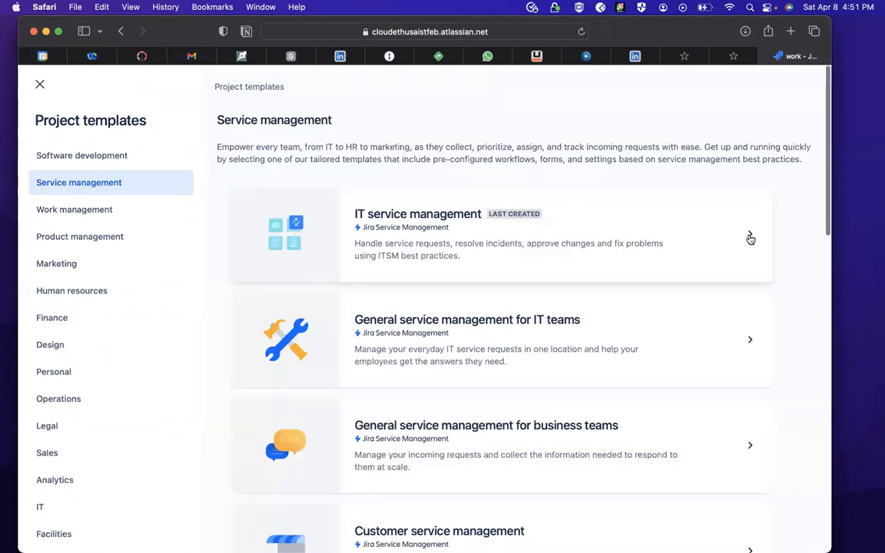
- Open the IT service management template's details and review its features and request types
click(714, 243)
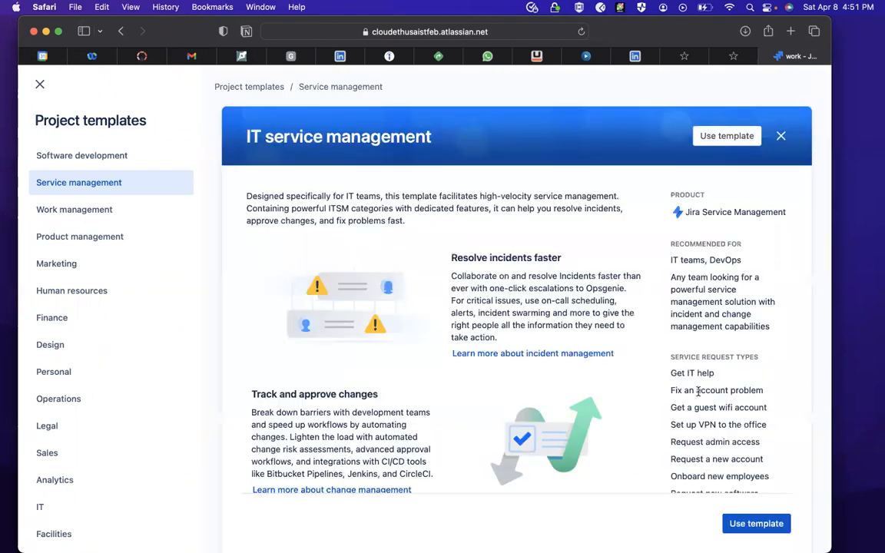
scroll(700, 436, down, 5)
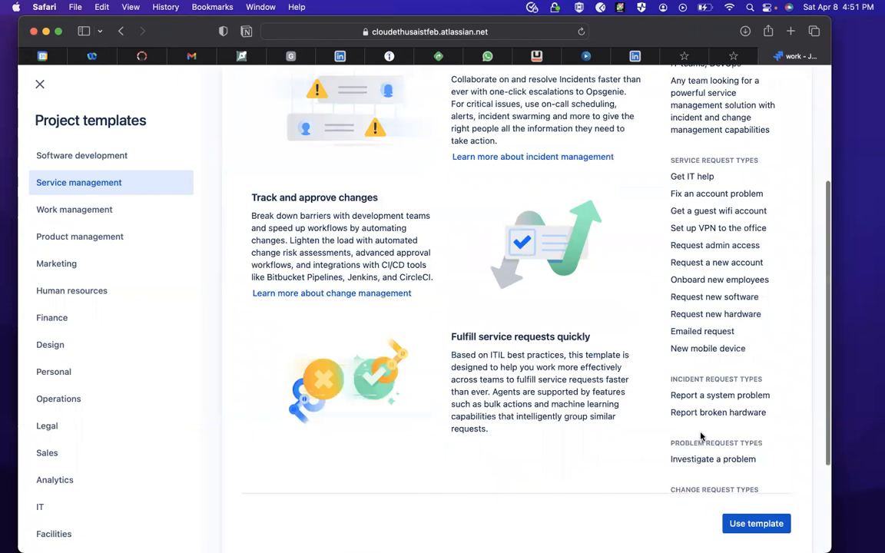
scroll(700, 415, down, 4)
scroll(369, 284, up, 9)
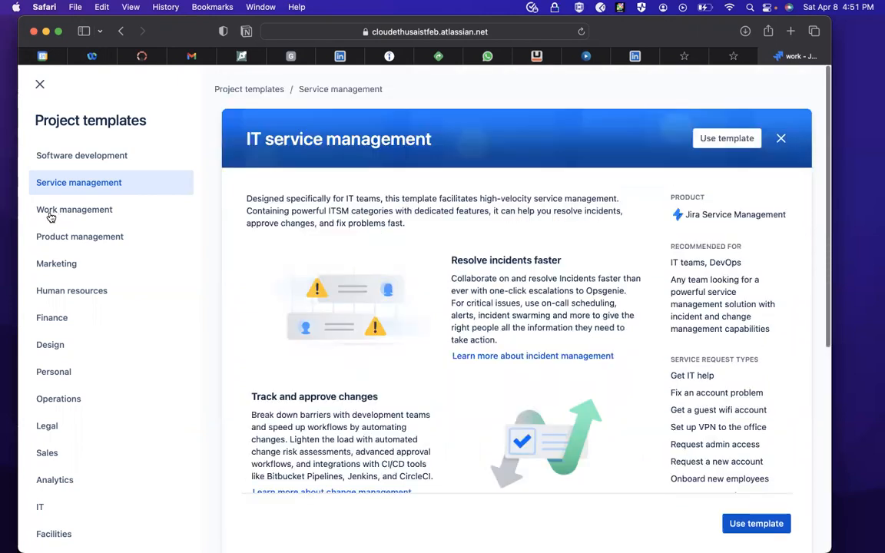
- Look through the whole list of work management project templates
click(55, 212)
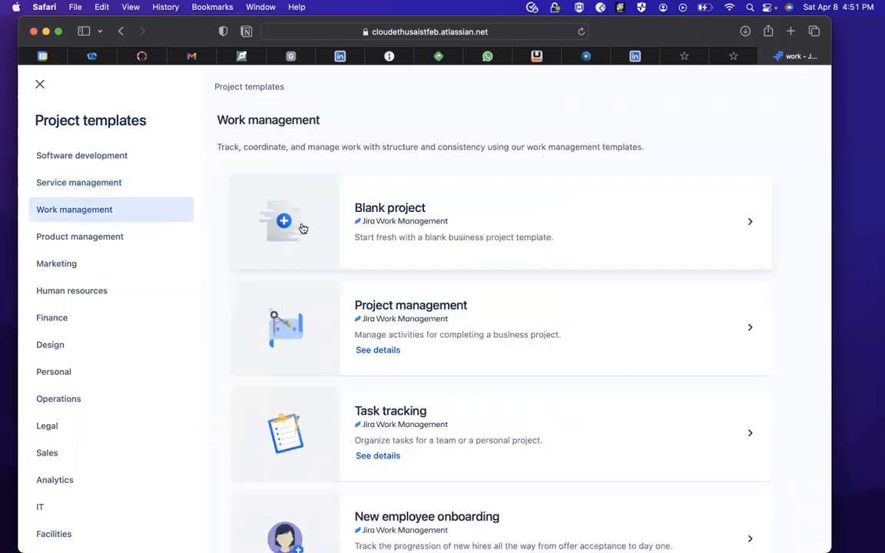
scroll(476, 334, down, 5)
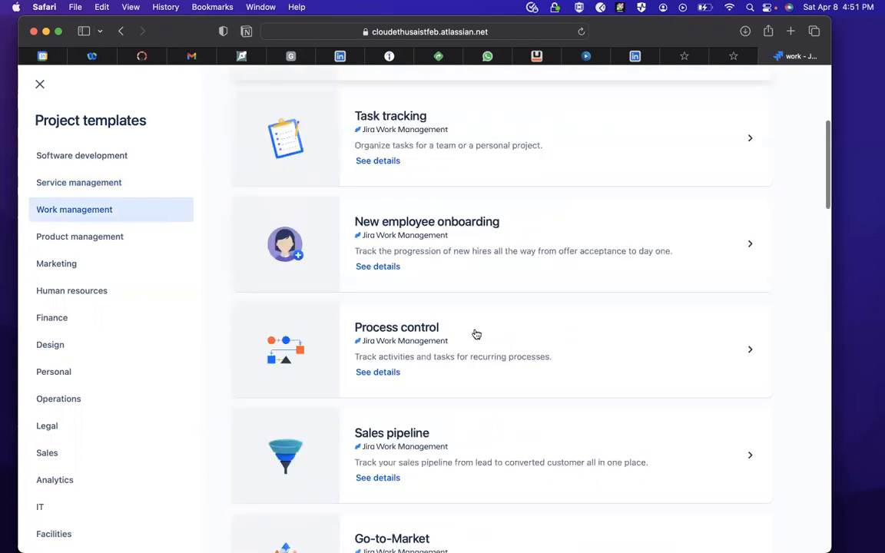
scroll(476, 334, down, 5)
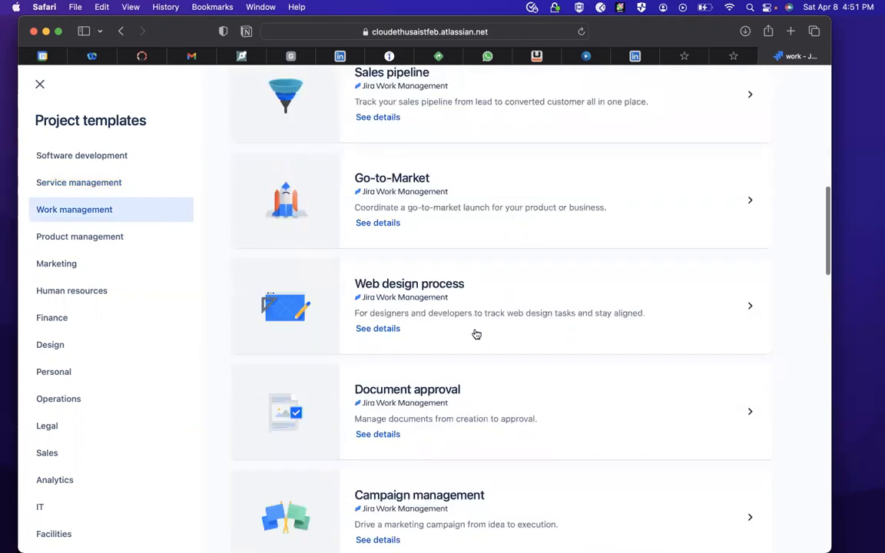
scroll(476, 334, down, 2)
scroll(476, 334, down, 8)
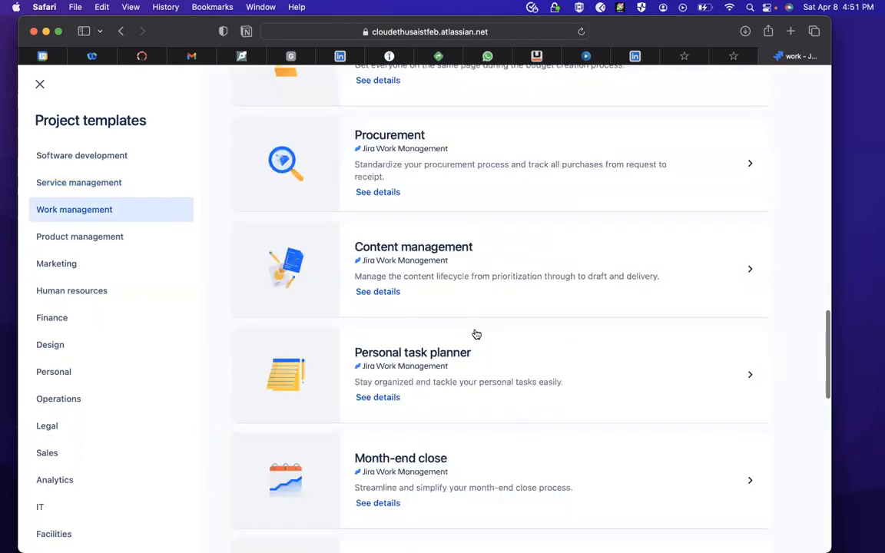
scroll(476, 334, down, 5)
scroll(476, 334, down, 4)
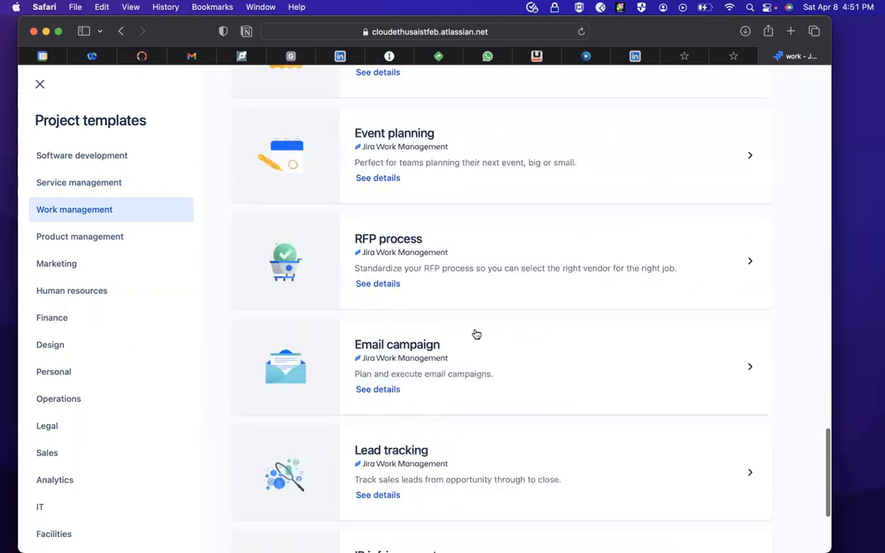
scroll(476, 334, down, 3)
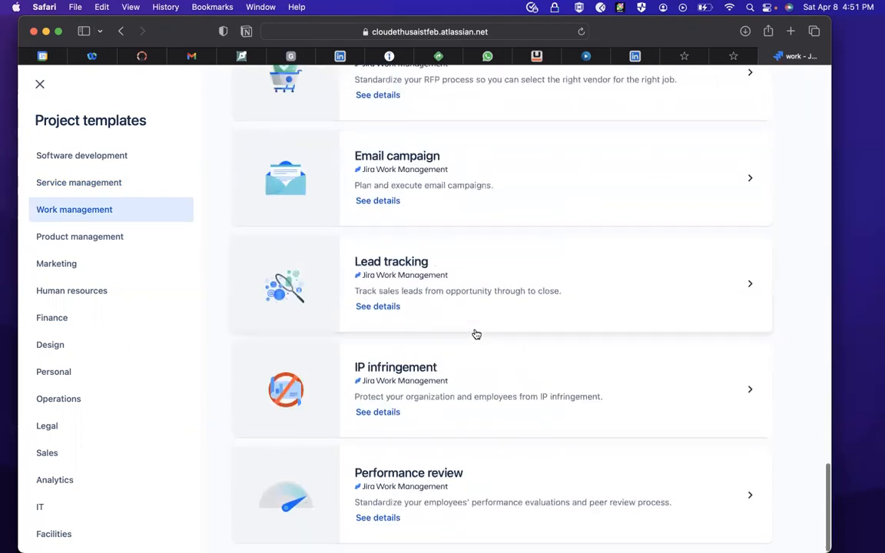
- Review the Kanban template among the software development templates and use it for the new project
click(93, 159)
click(100, 190)
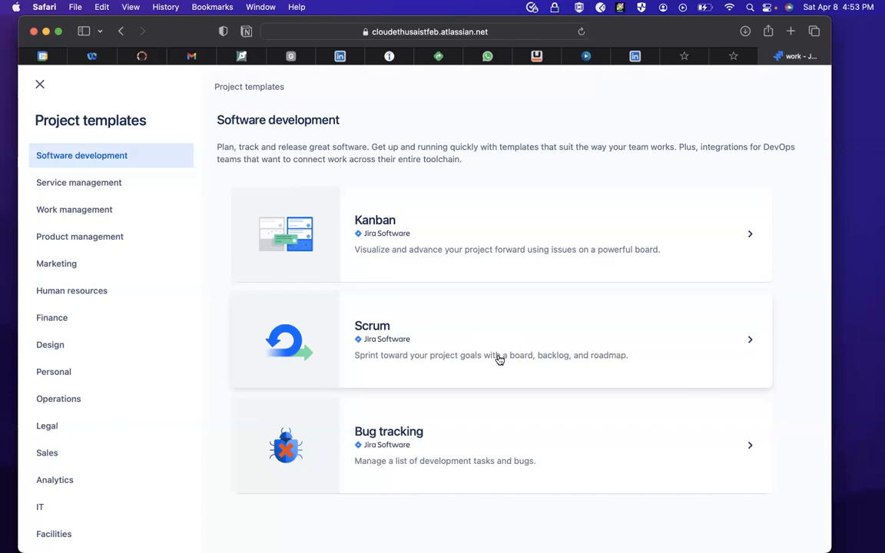
click(529, 243)
scroll(443, 370, down, 4)
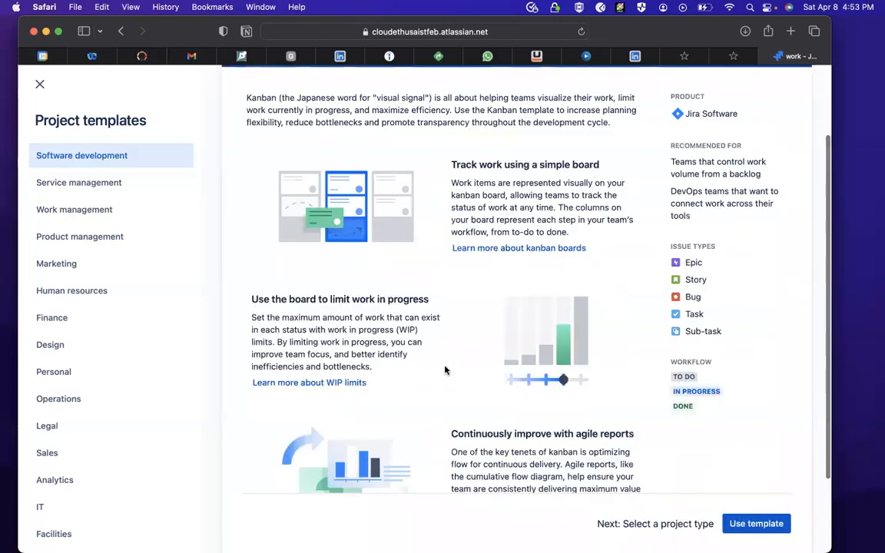
scroll(446, 367, down, 1)
scroll(716, 475, down, 3)
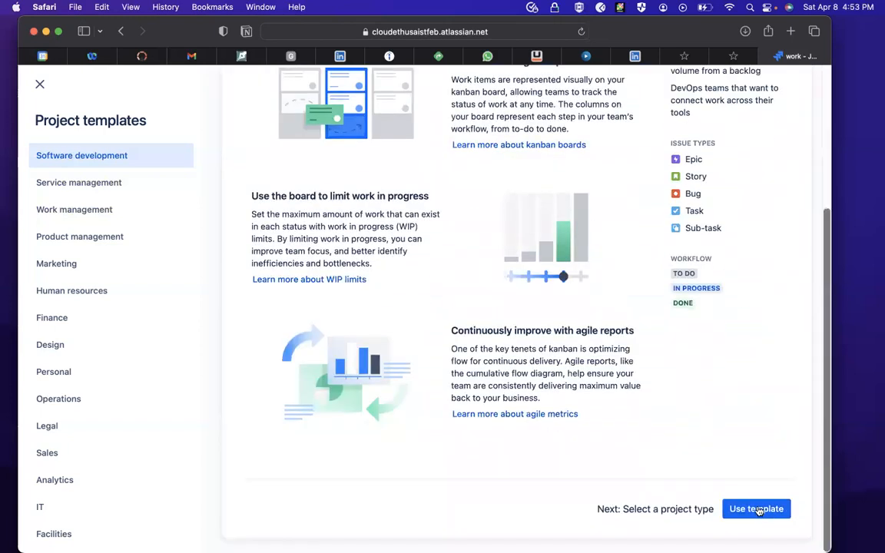
click(756, 509)
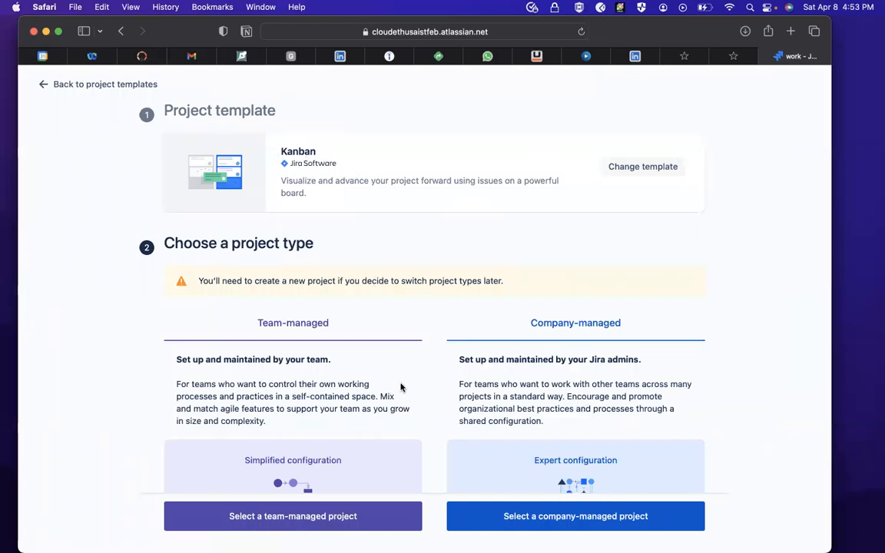
- Compare the team-managed and company-managed project types and select a team-managed project
scroll(401, 387, down, 3)
scroll(135, 225, down, 1)
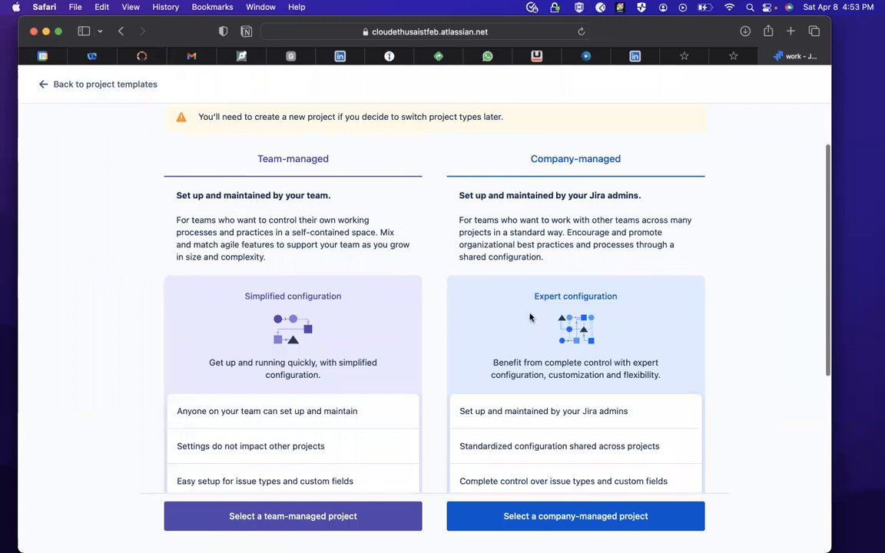
scroll(513, 341, down, 2)
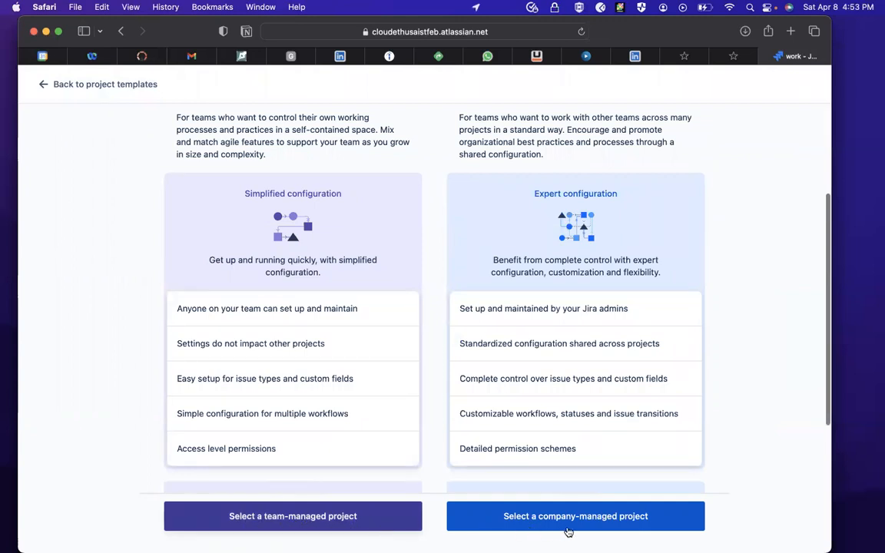
click(367, 510)
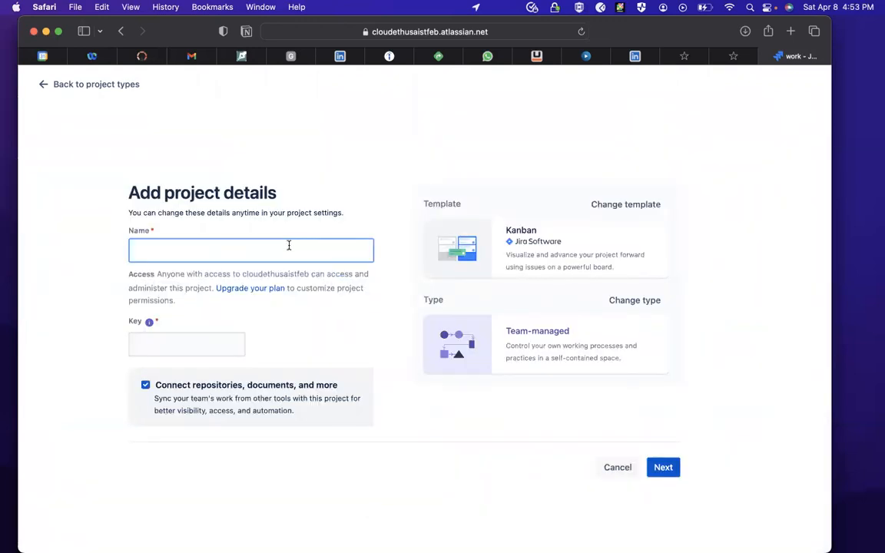
- Try to name the new project CTFE-FEB and continue with the project setup
text(CTFE-FEB)
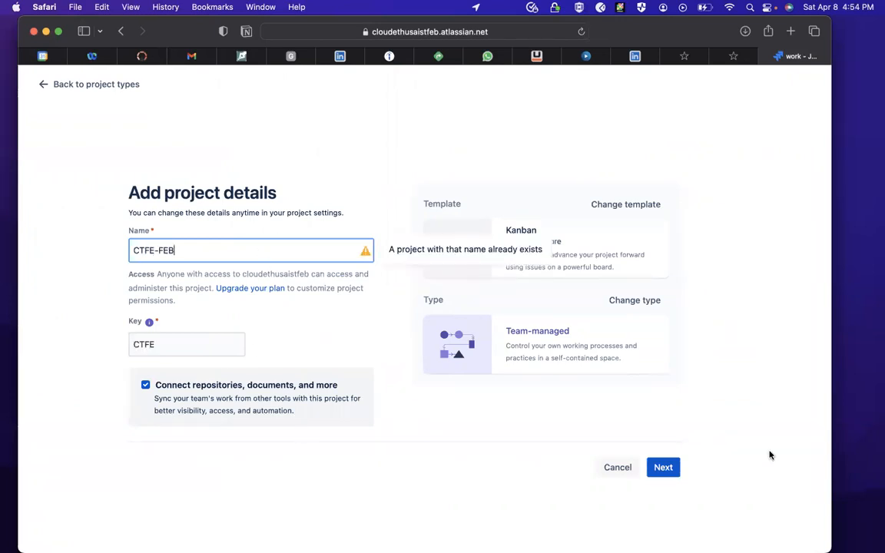
click(664, 468)
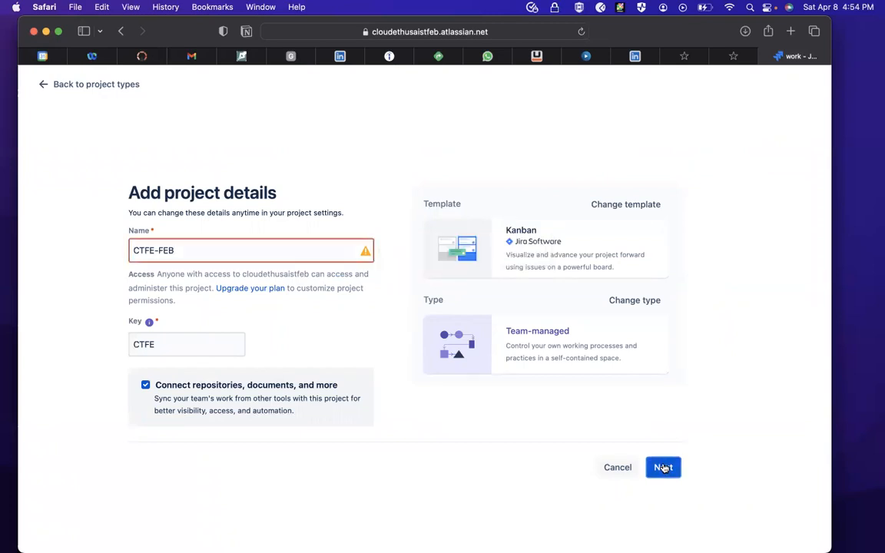
- Name the new project ftbe, keep the tool connection option enabled, and continue to connecting tools
click(260, 251)
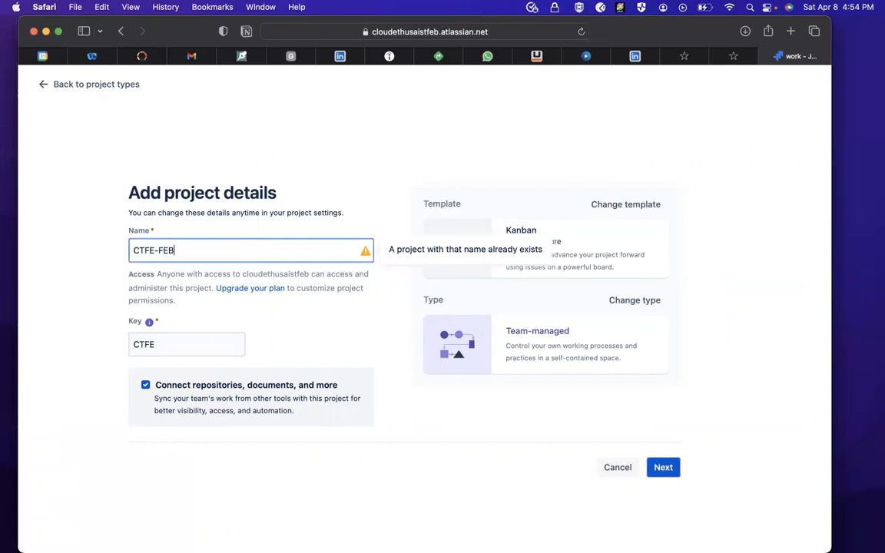
key(BackSpace)
key(BackSpace)
key(BackSpace)
key(BackSpace)
key(BackSpace)
key(BackSpace)
key(BackSpace)
key(BackSpace)
text(f)
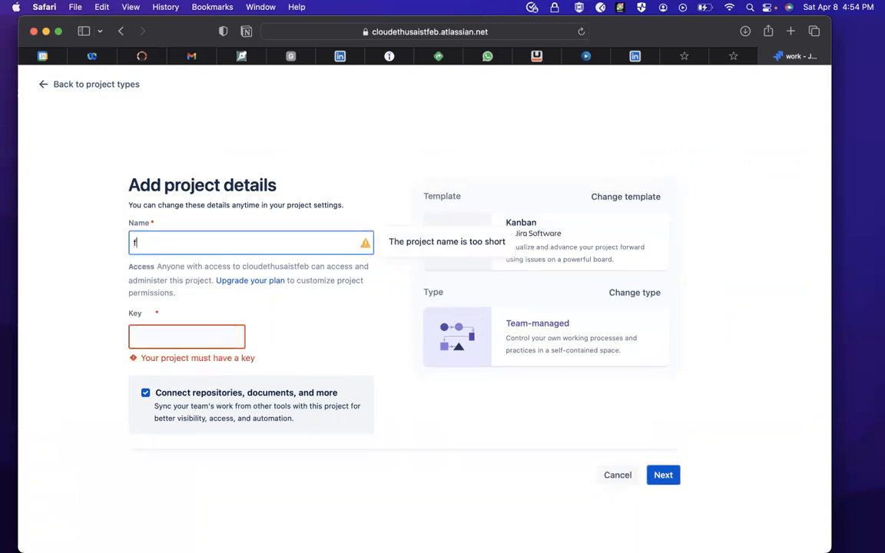
text(tbe)
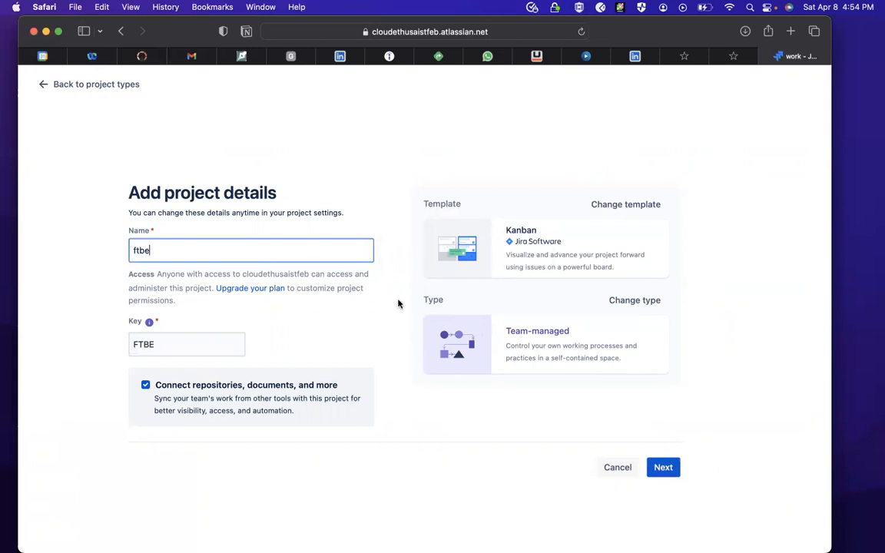
click(664, 467)
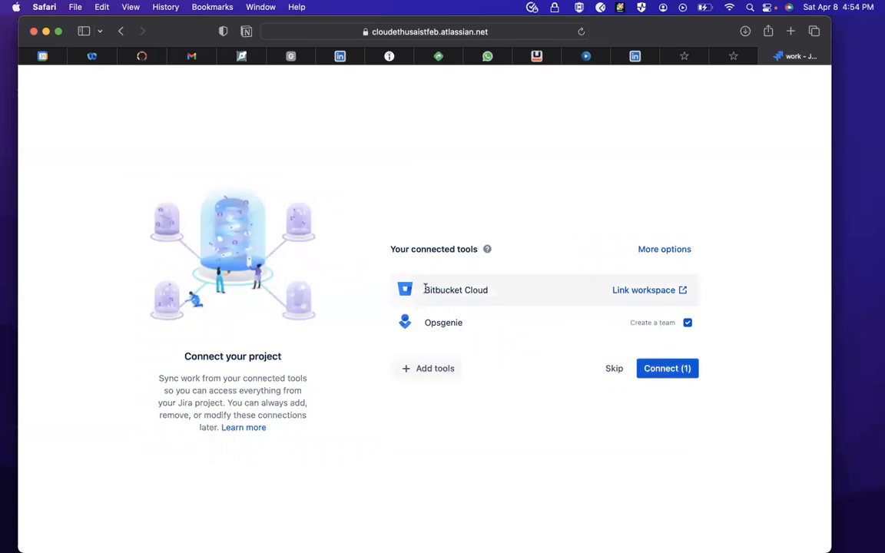
- Link the Bitbucket Cloud workspace to the Jira site, granting access in both Bitbucket and Jira
click(662, 290)
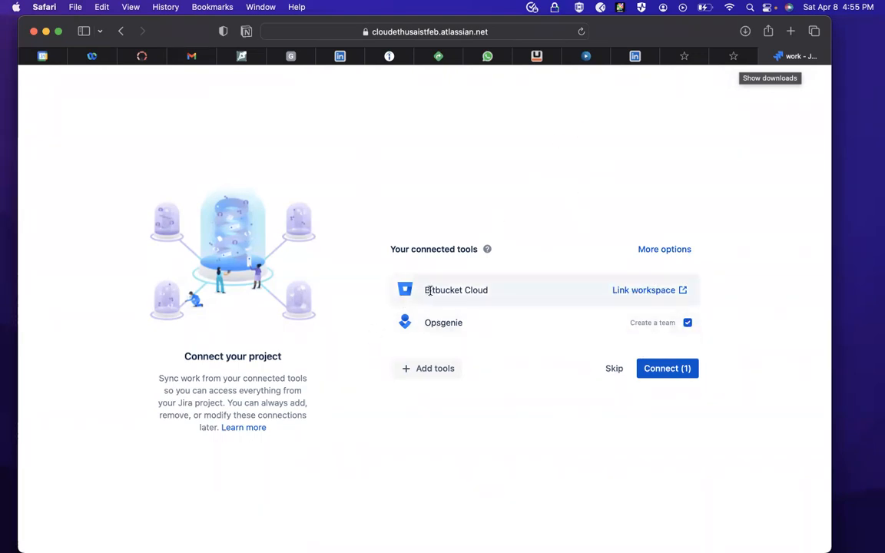
click(667, 298)
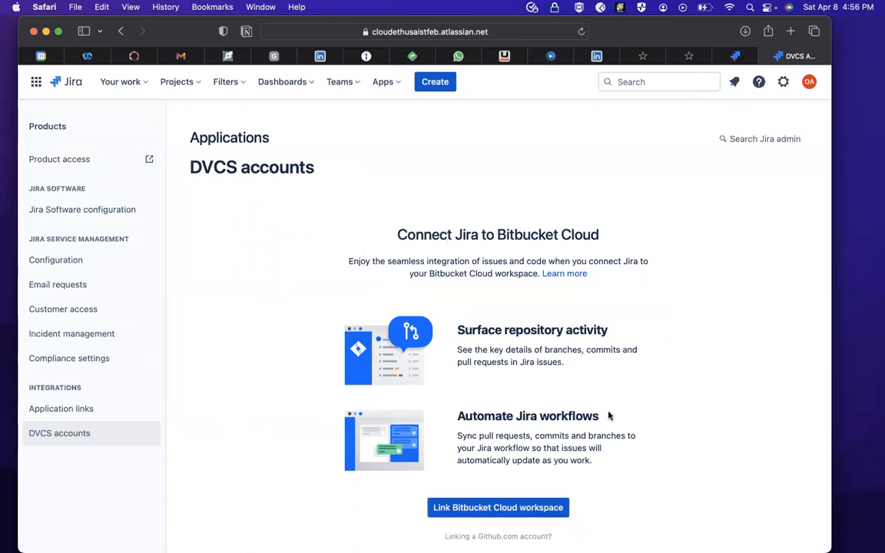
click(495, 511)
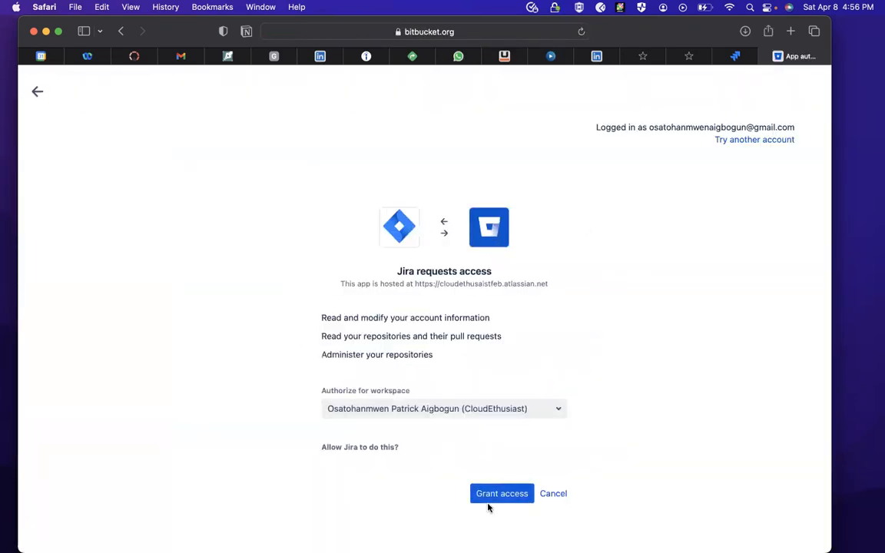
click(500, 494)
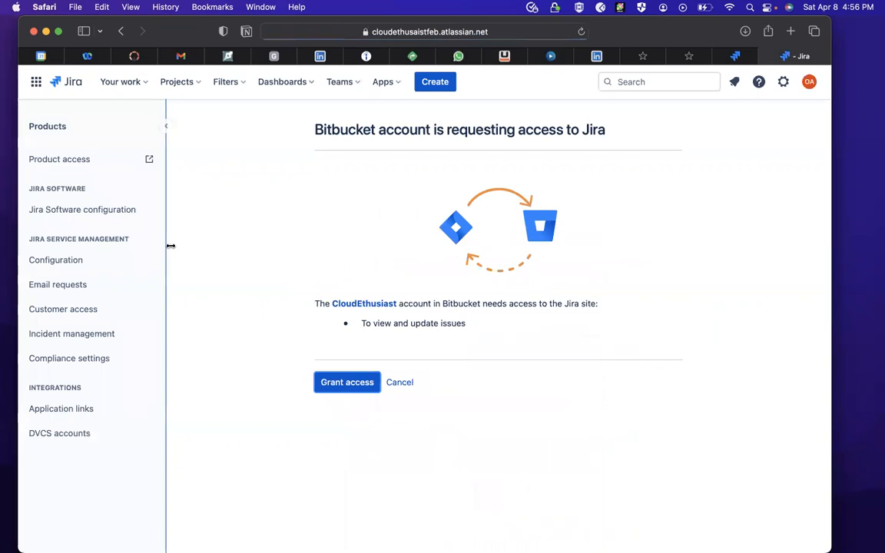
click(347, 383)
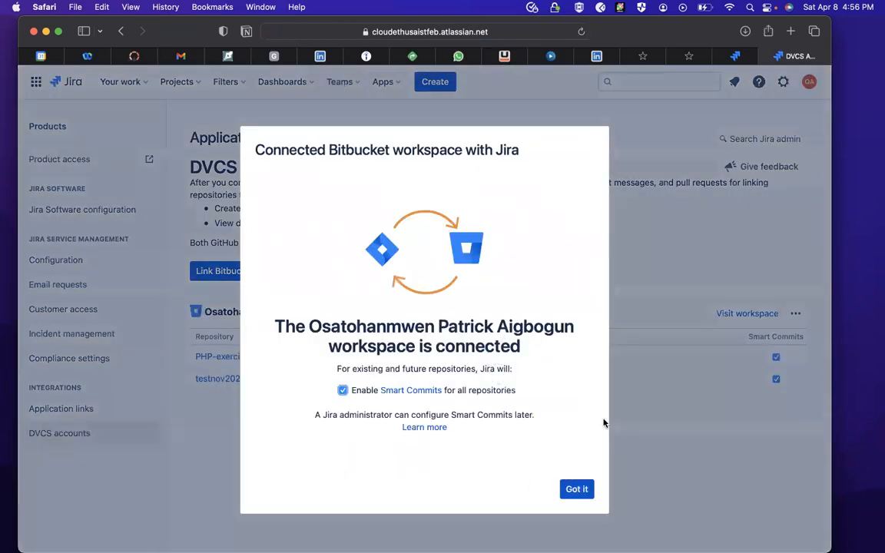
- Keep Smart Commits enabled for all repositories and go through the Bitbucket integration introduction to its end
click(576, 489)
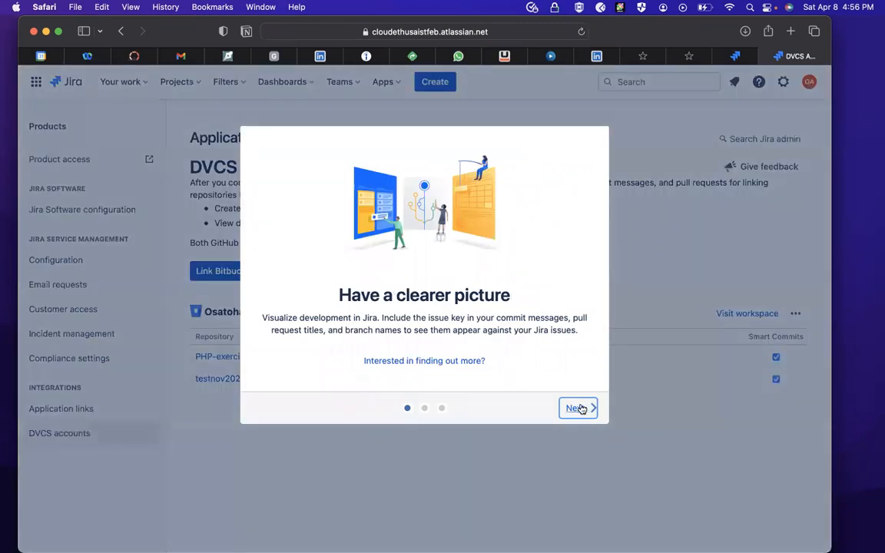
click(577, 408)
click(577, 407)
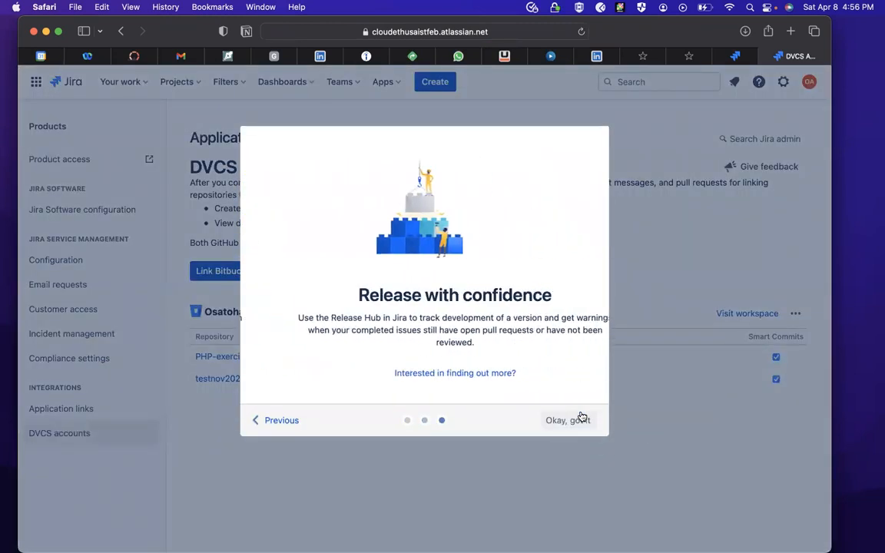
click(581, 418)
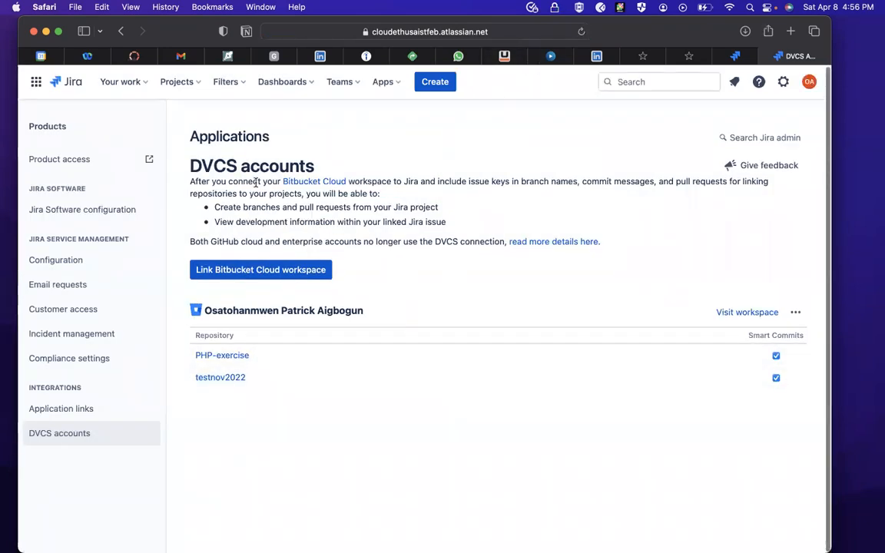
- Open the PHP-exercise repository in Bitbucket and dismiss the navigation and project permissions notices
click(227, 357)
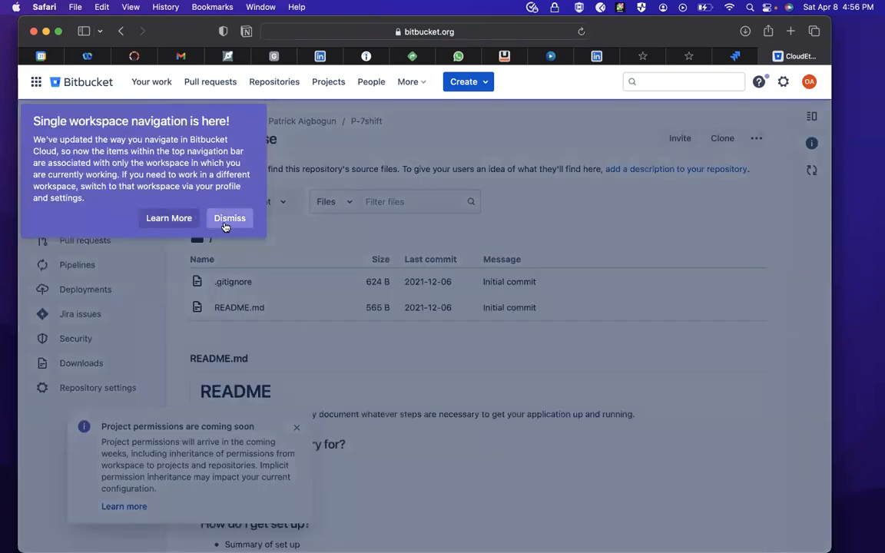
click(229, 218)
click(295, 426)
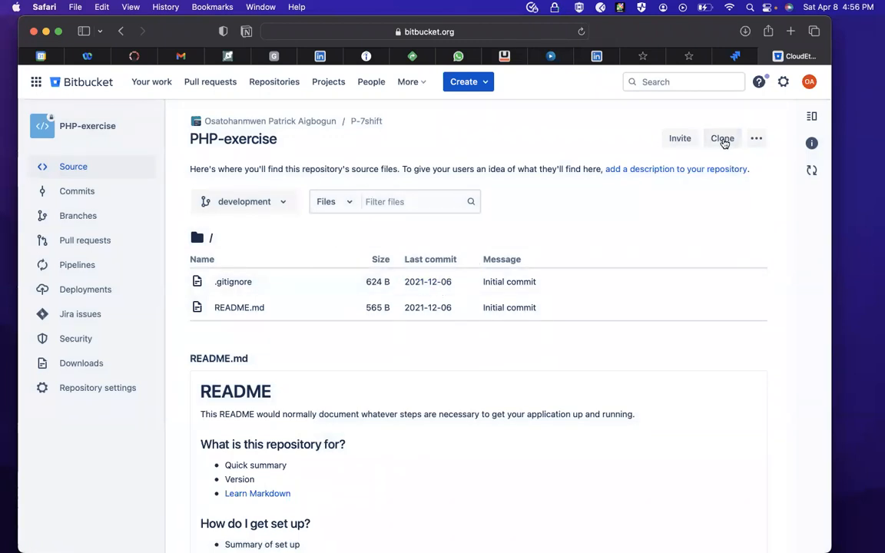
- Copy the SSH clone command of the PHP-exercise repository and check the available clone protocols
click(722, 138)
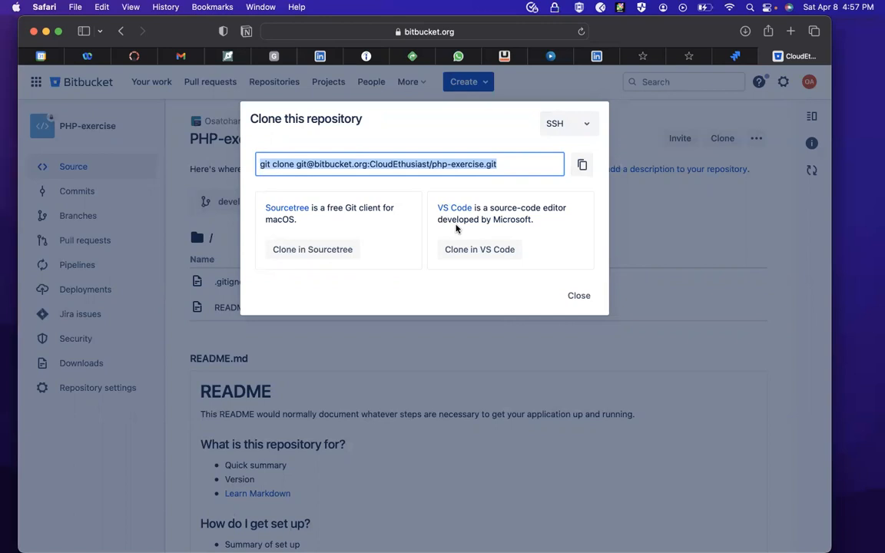
click(430, 257)
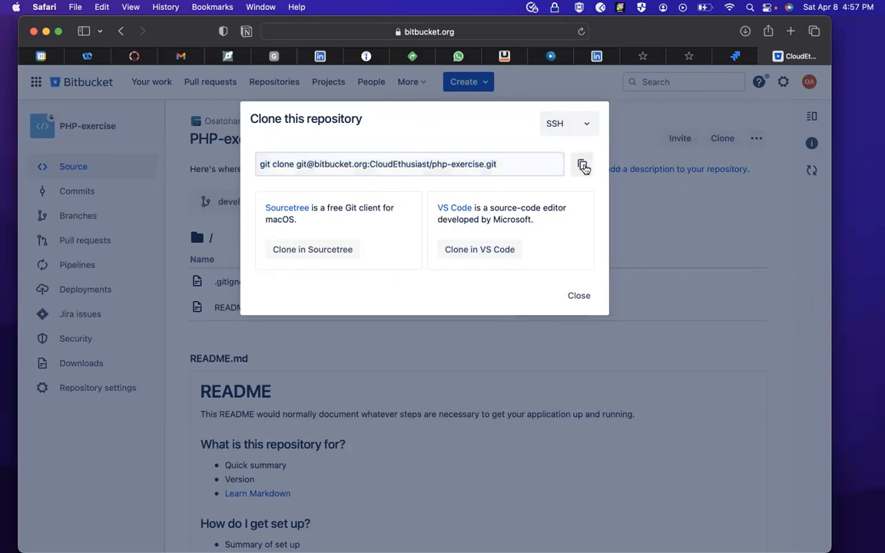
click(583, 166)
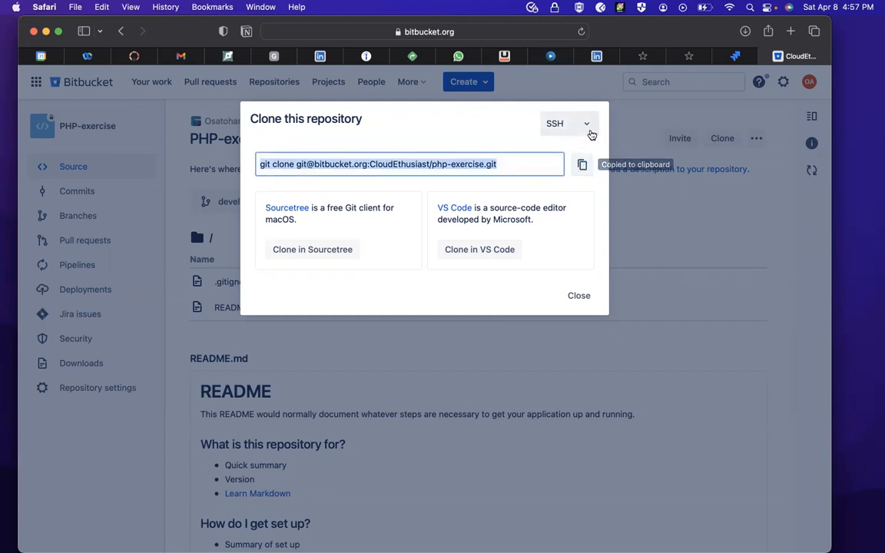
click(590, 129)
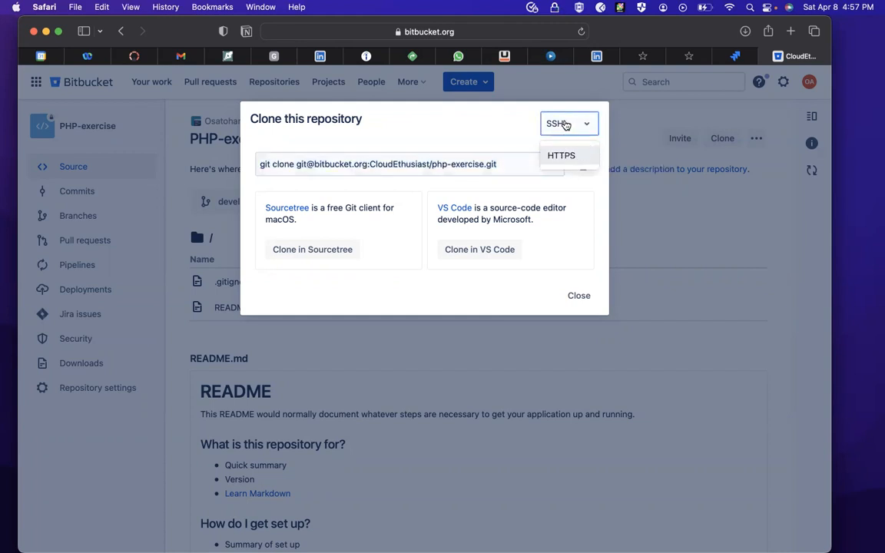
click(571, 209)
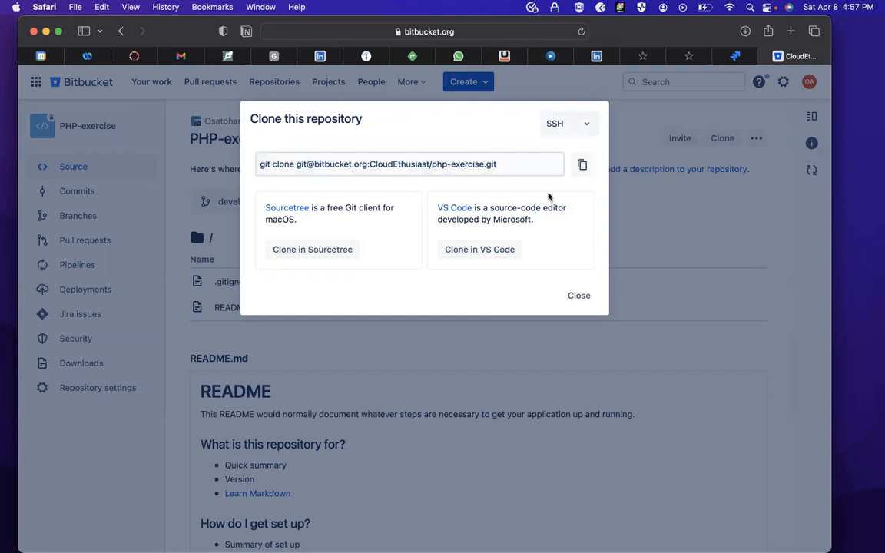
click(579, 295)
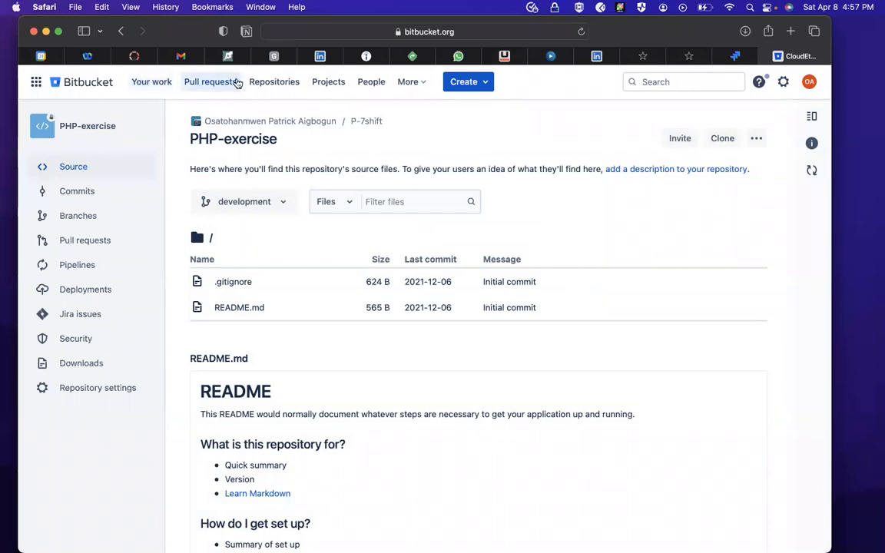
- Open the workspace's repository list and look at the creation options and the account options
click(275, 86)
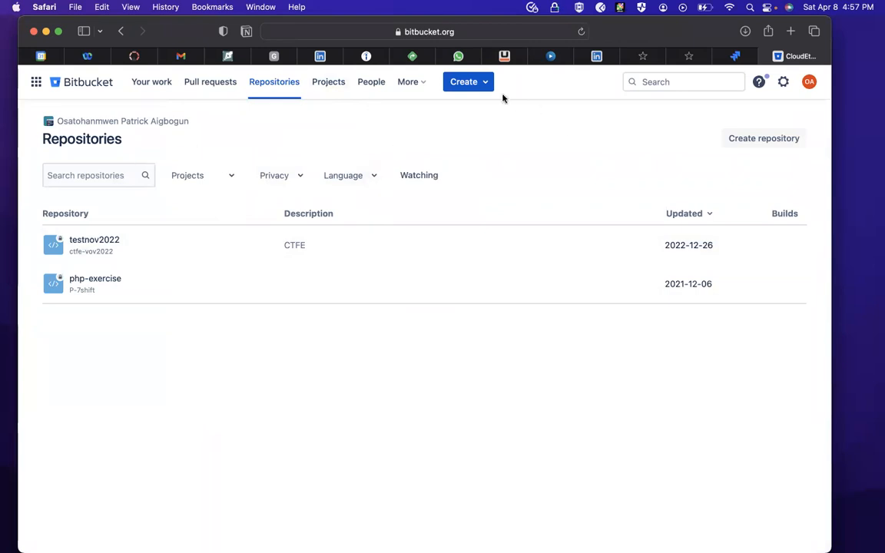
click(466, 85)
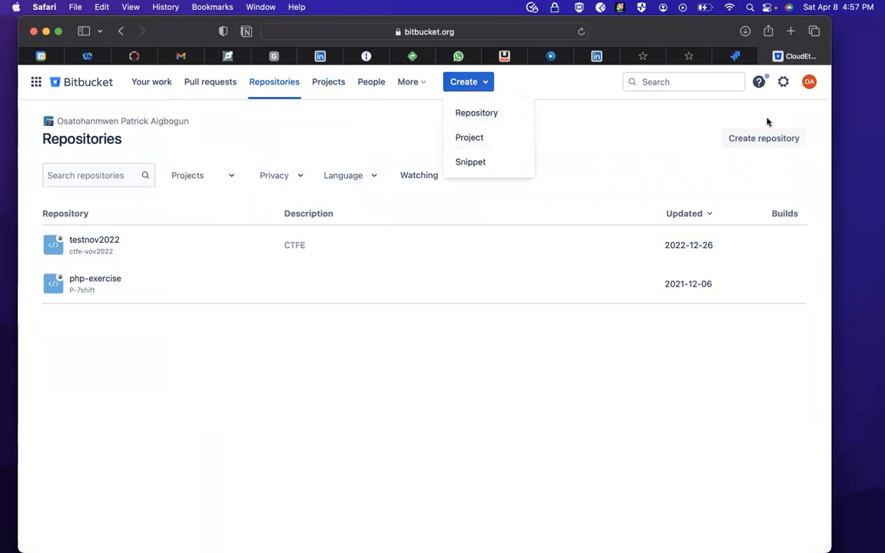
click(808, 82)
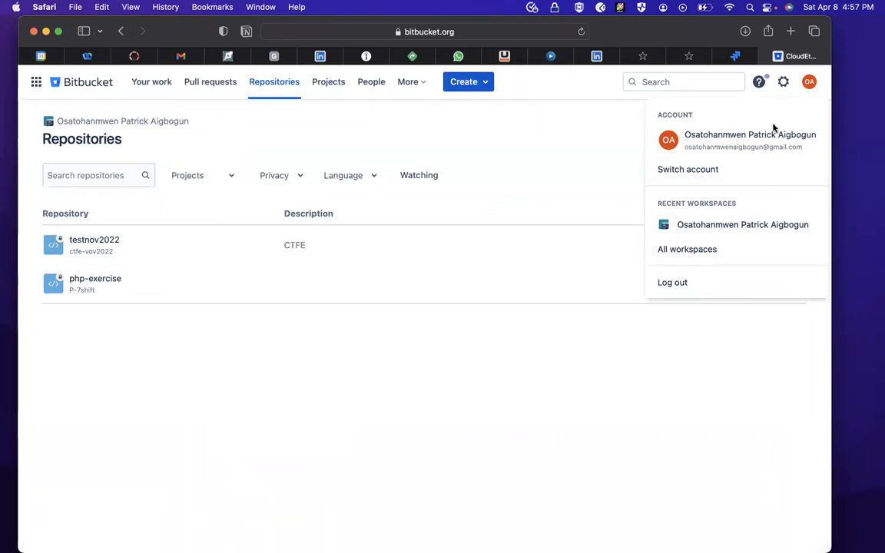
- Open the Bitbucket workspace settings and look through all available settings categories
click(783, 82)
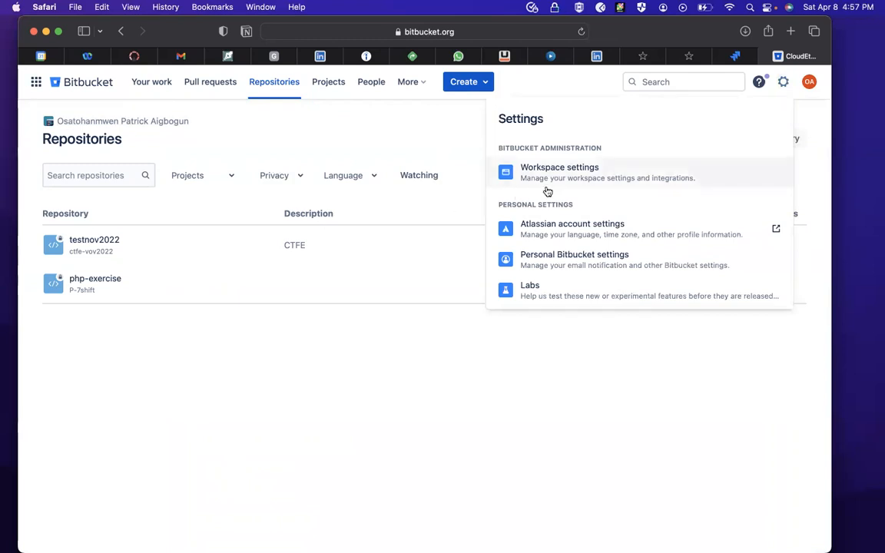
click(569, 175)
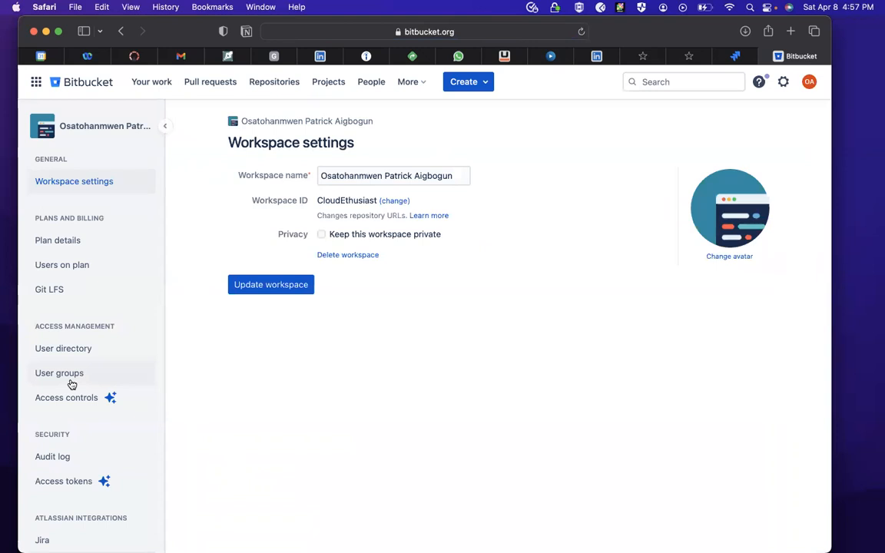
scroll(70, 384, down, 2)
scroll(100, 391, down, 4)
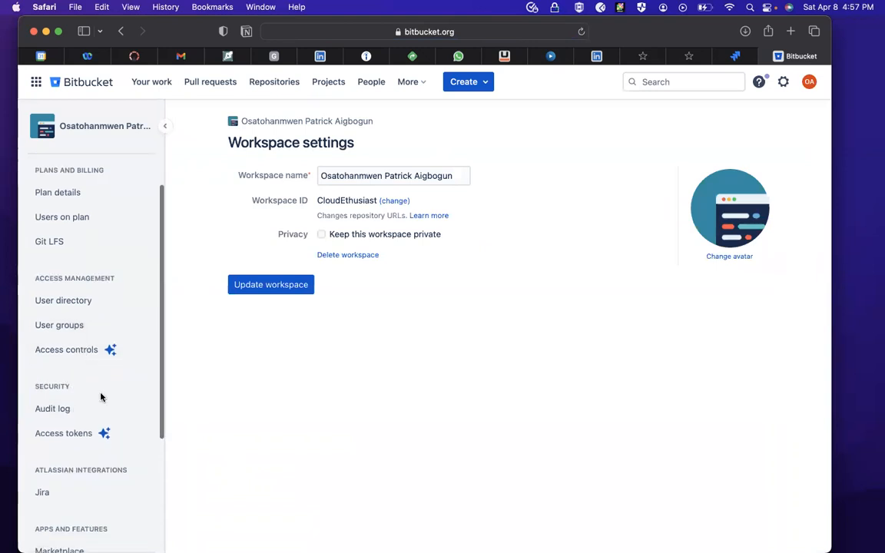
scroll(101, 396, down, 3)
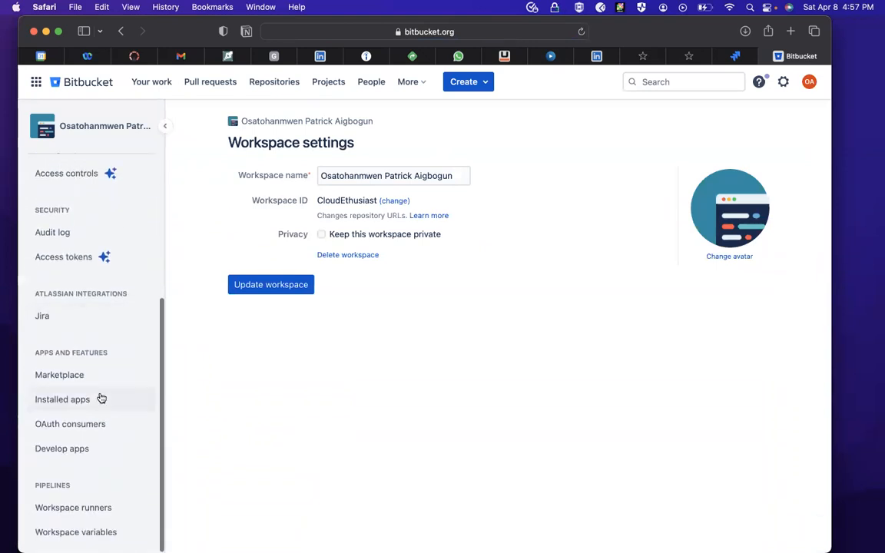
scroll(101, 398, up, 6)
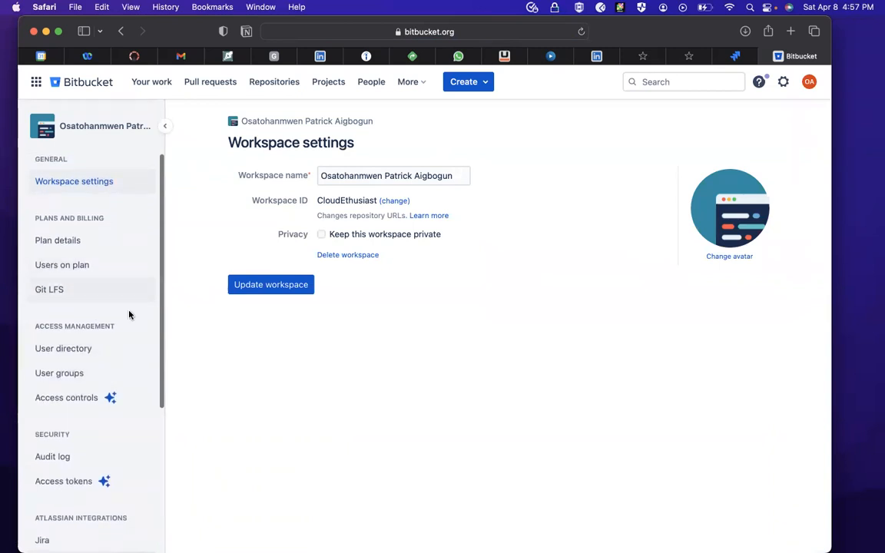
scroll(107, 394, down, 2)
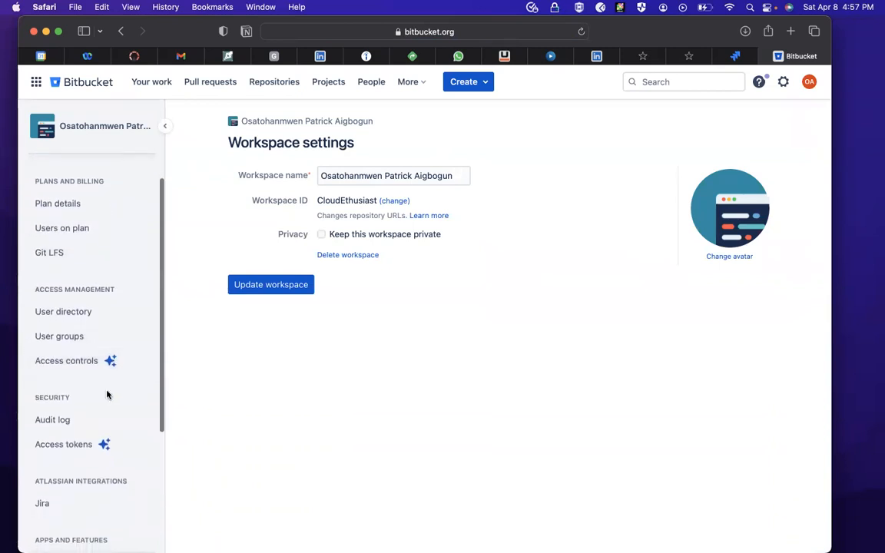
- Open the workspace's access controls and review the invite permission choices and the two-step verification requirement
click(106, 364)
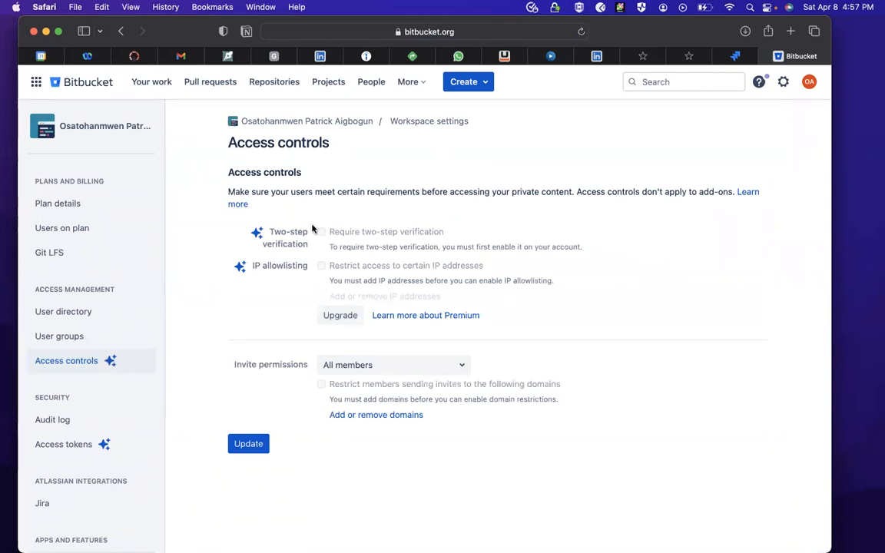
click(379, 368)
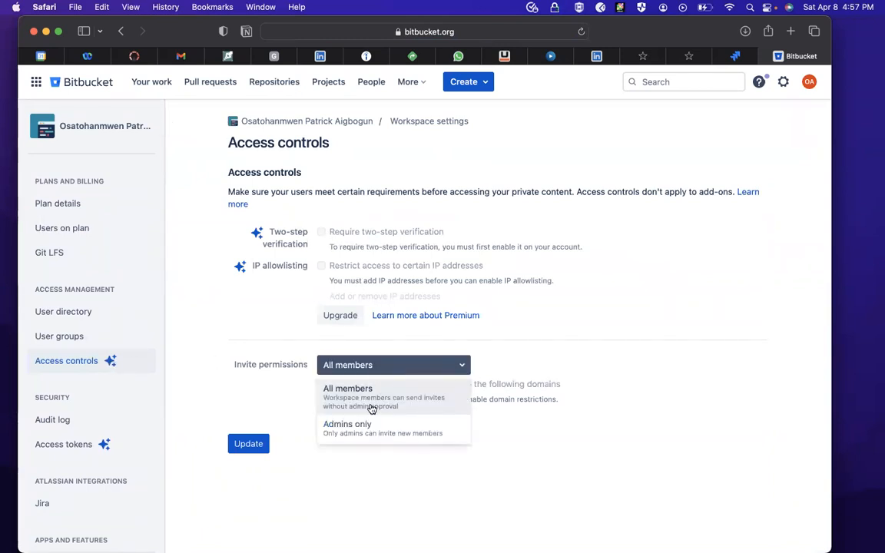
click(548, 330)
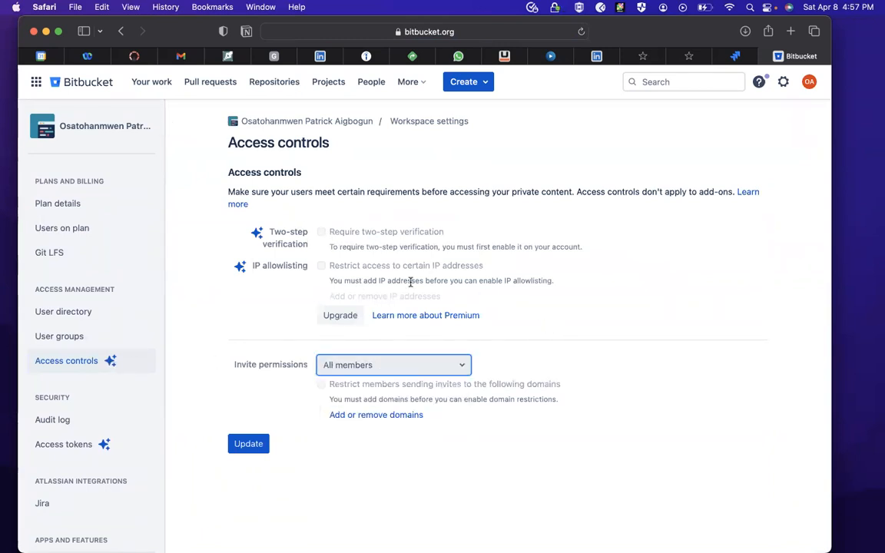
click(310, 240)
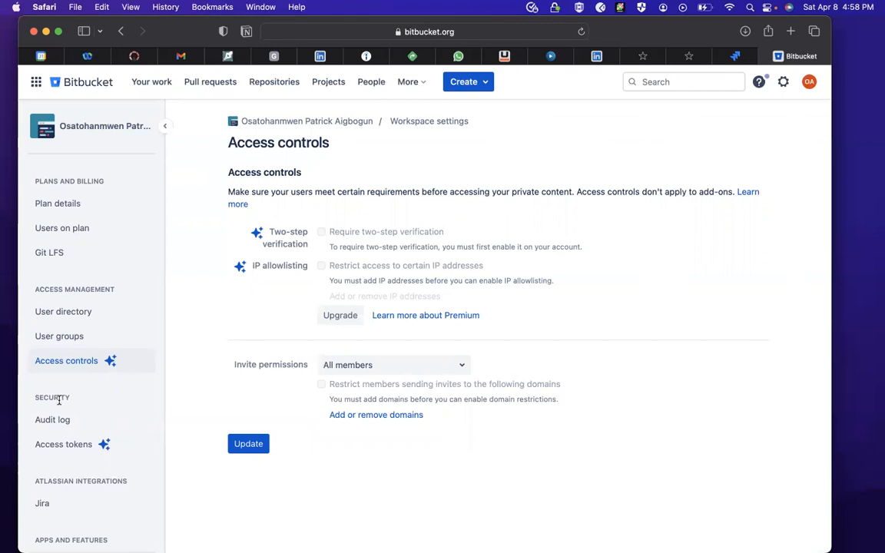
- Review the workspace's access tokens, general settings, plan details, Git LFS and user directory pages
click(68, 444)
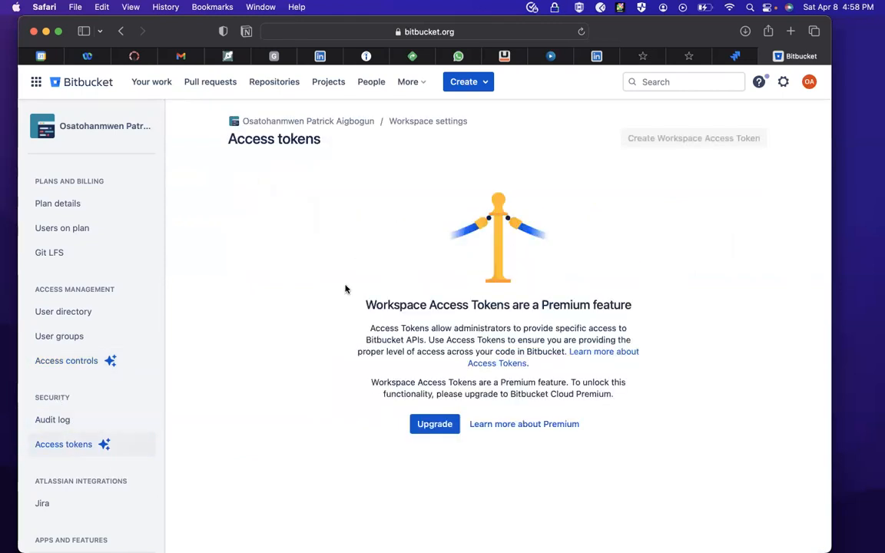
scroll(69, 469, down, 5)
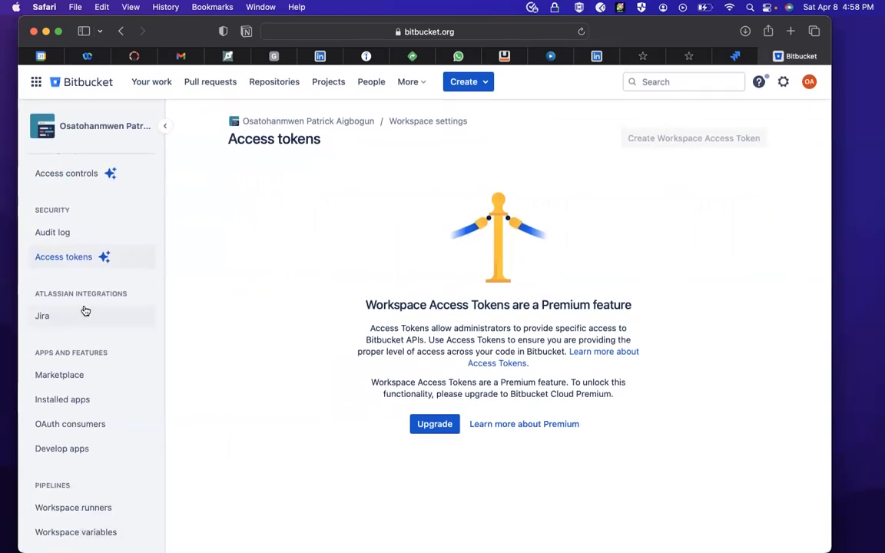
scroll(83, 310, up, 6)
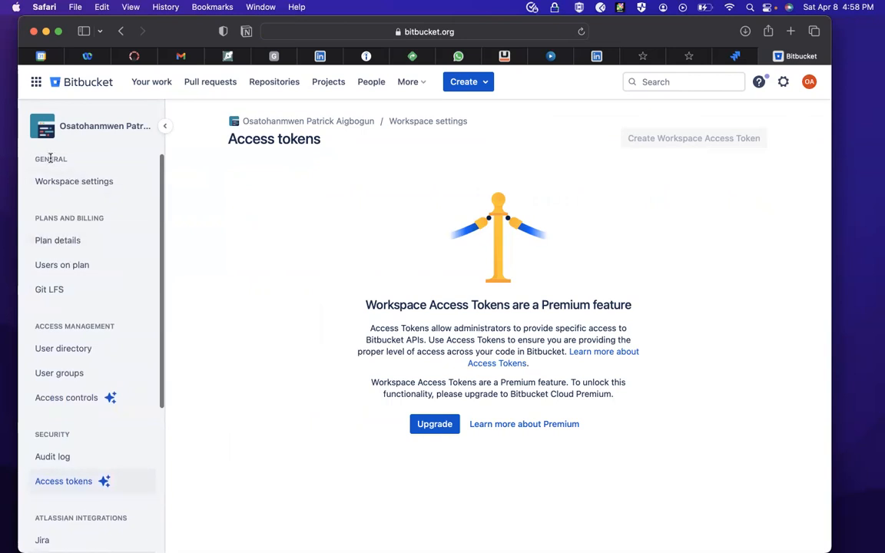
click(76, 182)
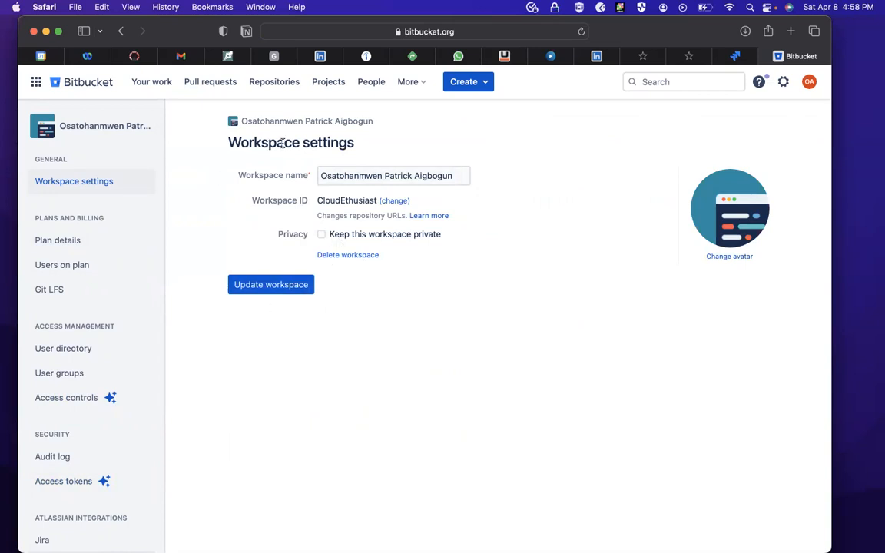
click(66, 242)
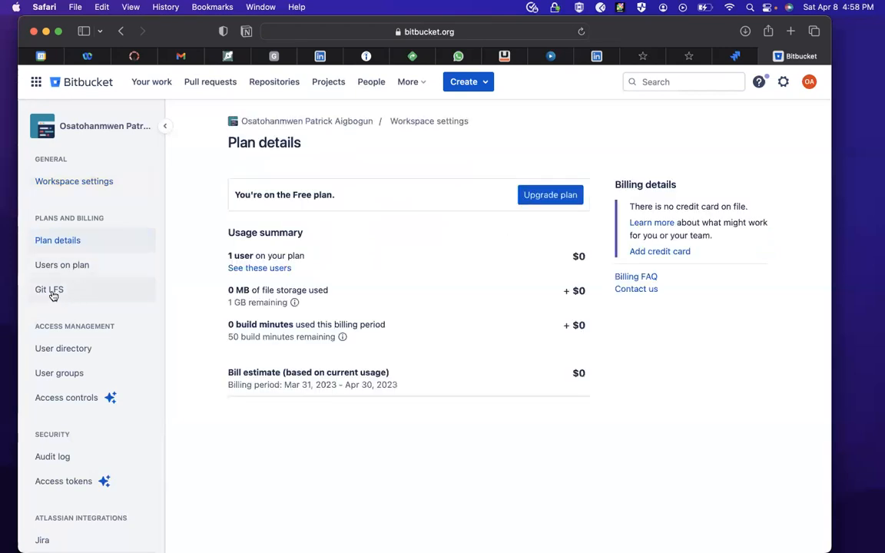
click(50, 291)
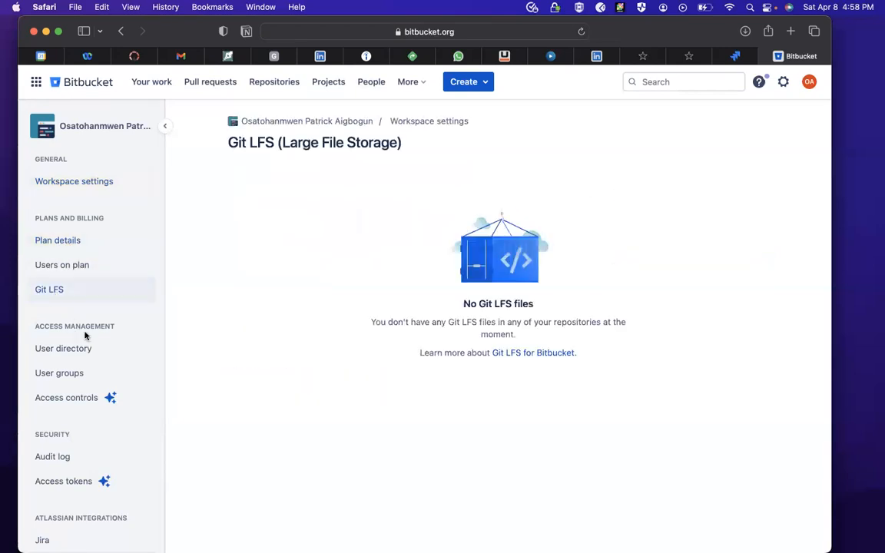
click(57, 355)
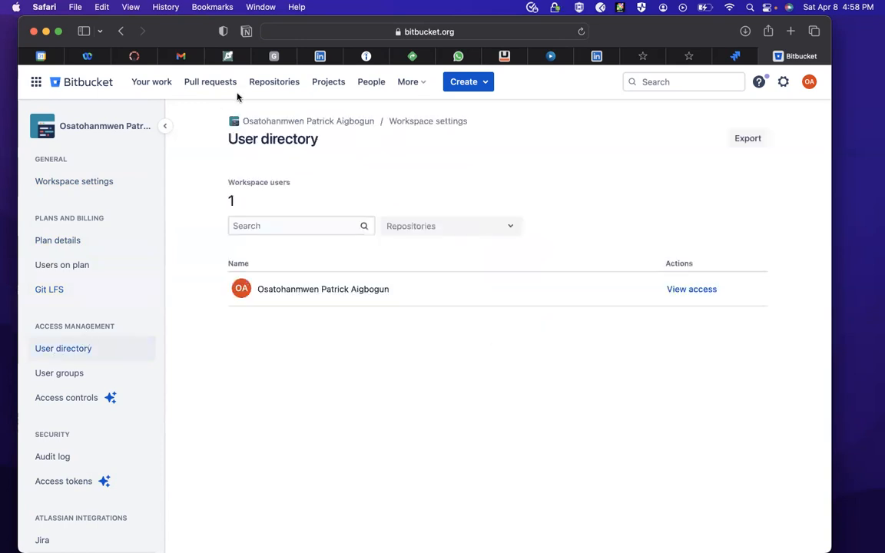
- Open the testnov2022 repository and read through its security integration page
click(283, 85)
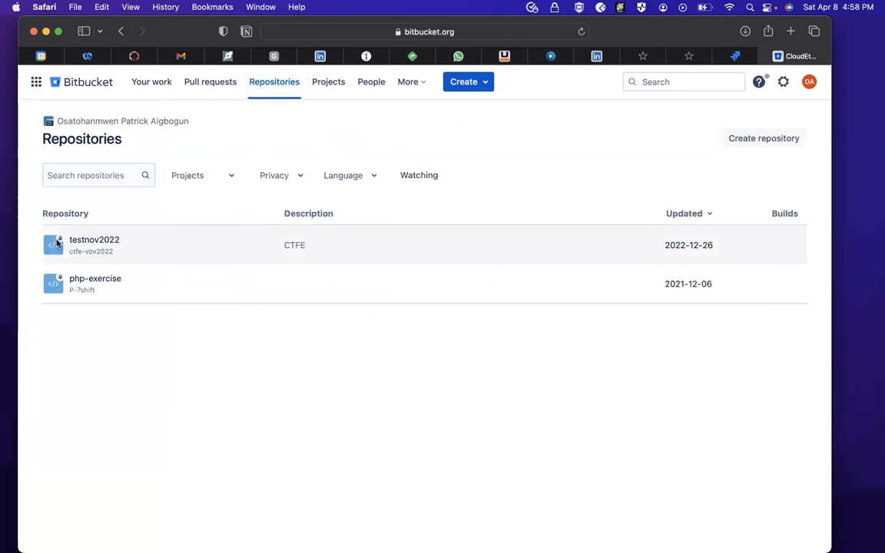
click(54, 244)
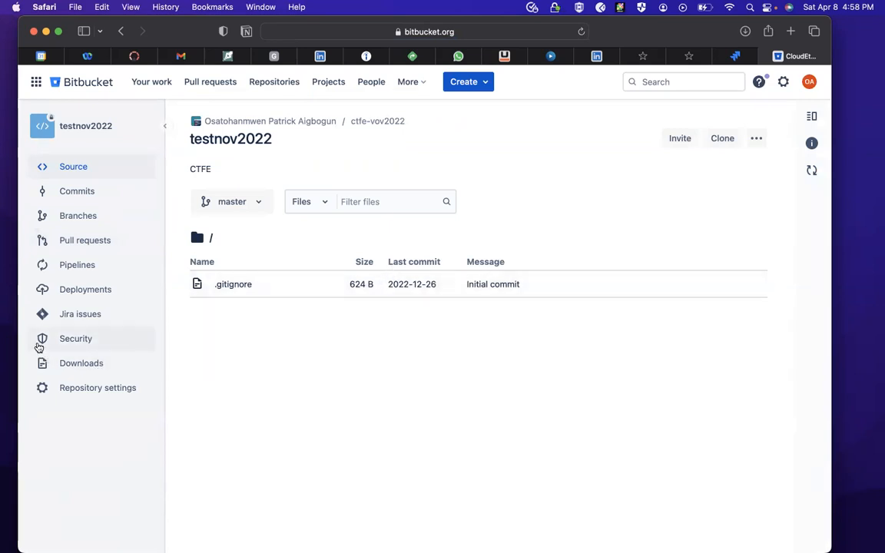
click(77, 340)
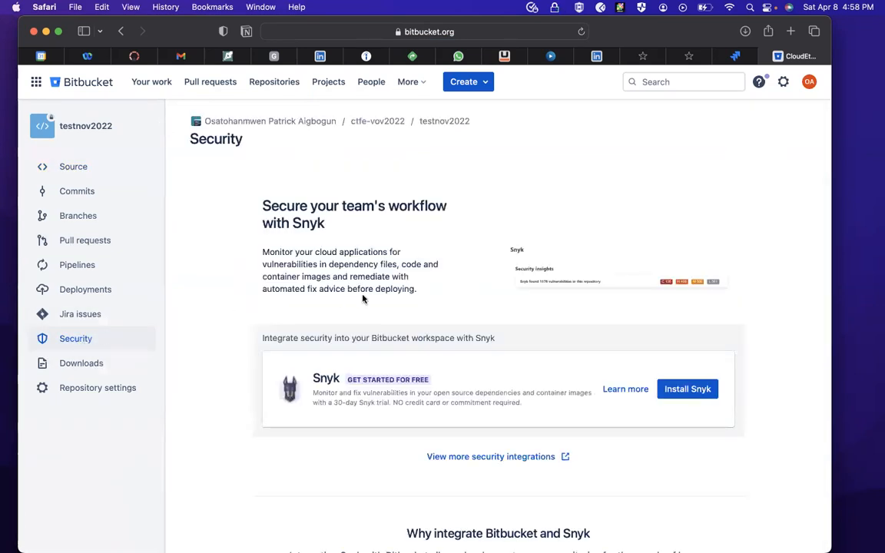
scroll(454, 426, down, 7)
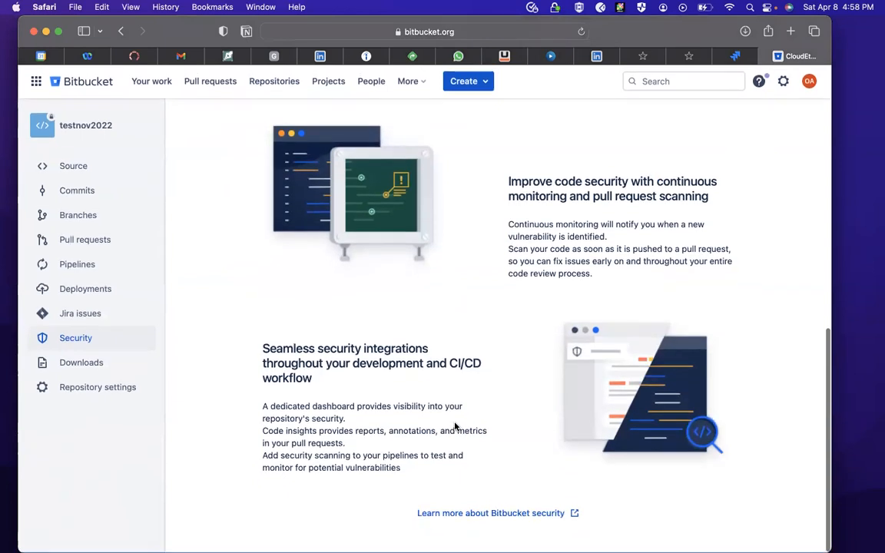
scroll(427, 426, up, 3)
scroll(427, 426, up, 3)
- Open the testnov2022 repository settings and look through the repository details and all settings categories
click(87, 387)
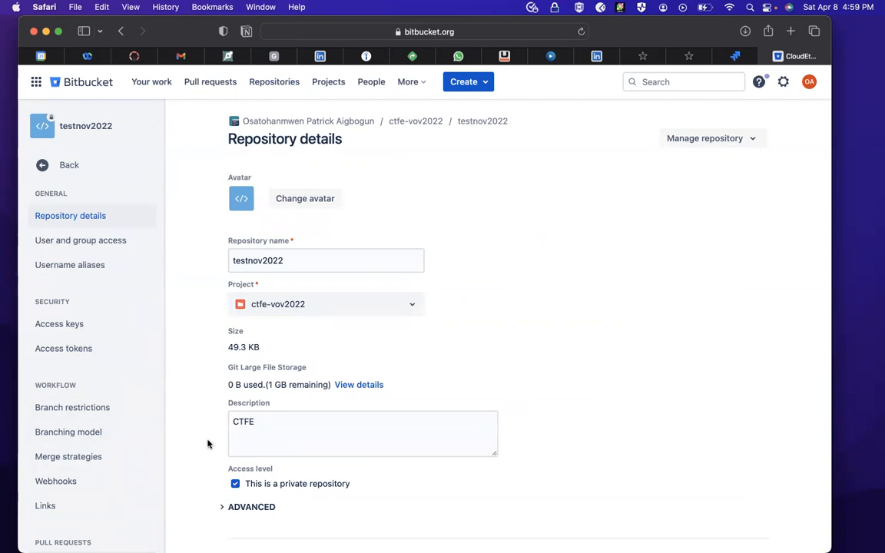
scroll(331, 482, down, 2)
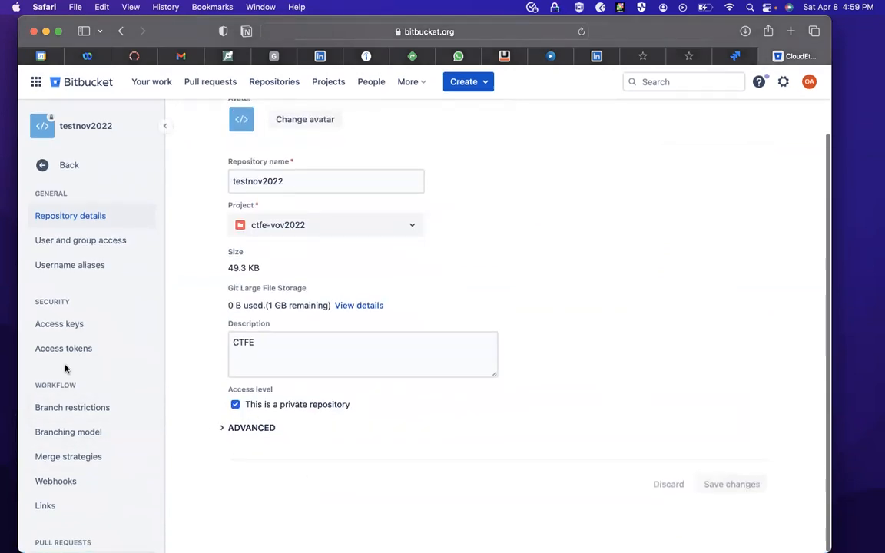
scroll(55, 531, down, 8)
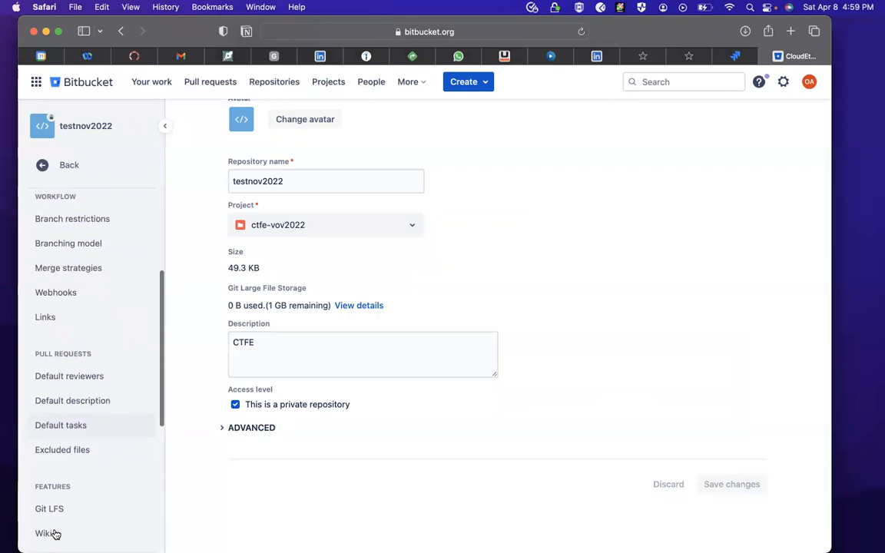
scroll(55, 534, down, 6)
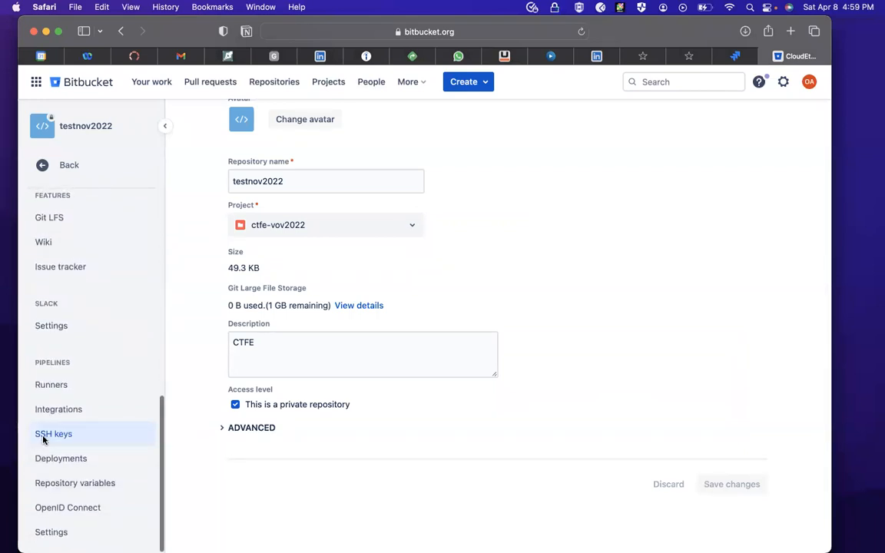
- Check the repository's Pipelines SSH keys page and its linked support documentation, then return to Bitbucket
click(45, 432)
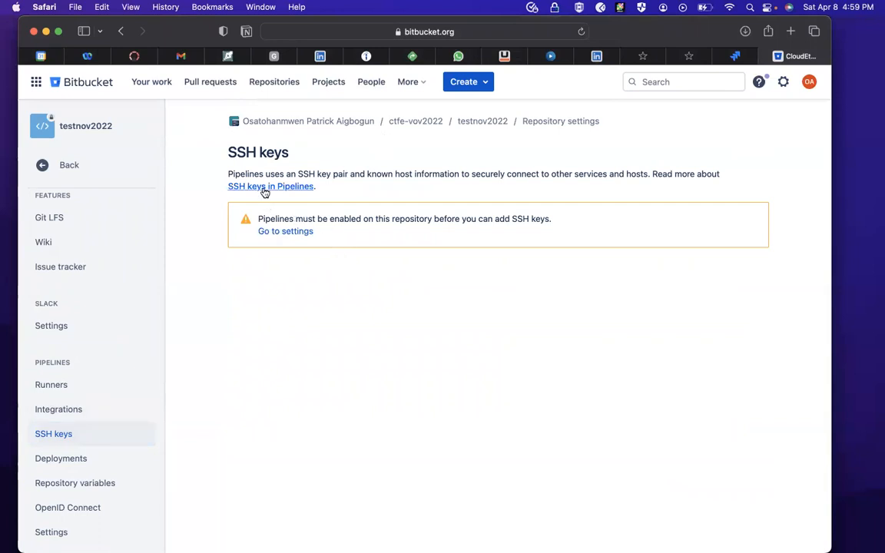
click(264, 189)
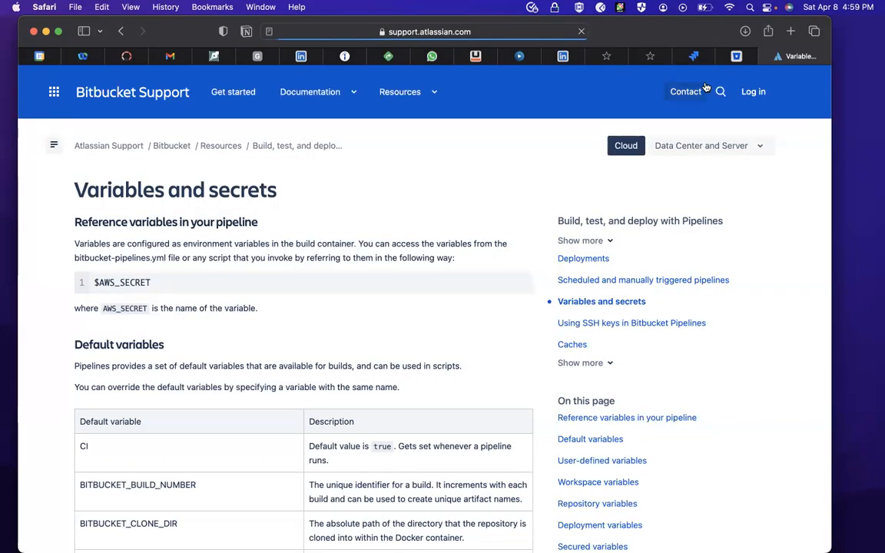
click(740, 58)
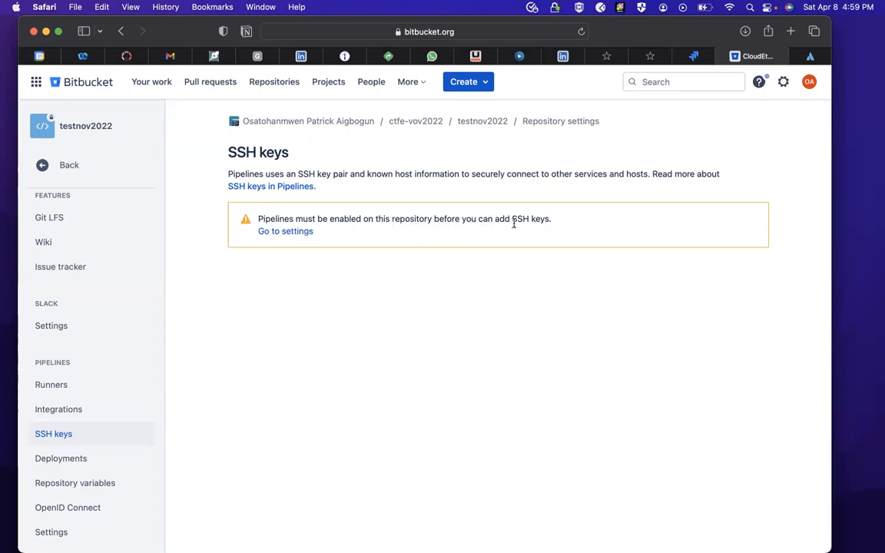
- Start creating a new repository and assign it to the P-7shift project
click(475, 84)
click(481, 115)
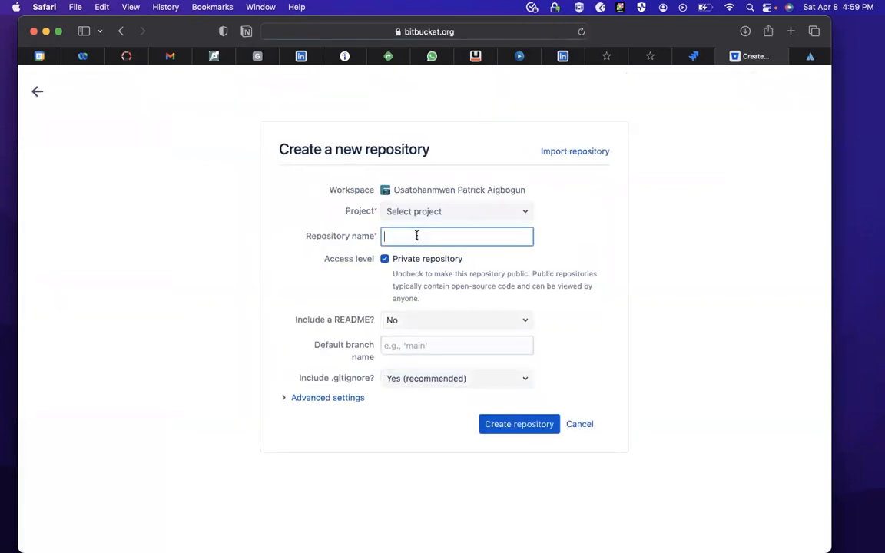
click(415, 211)
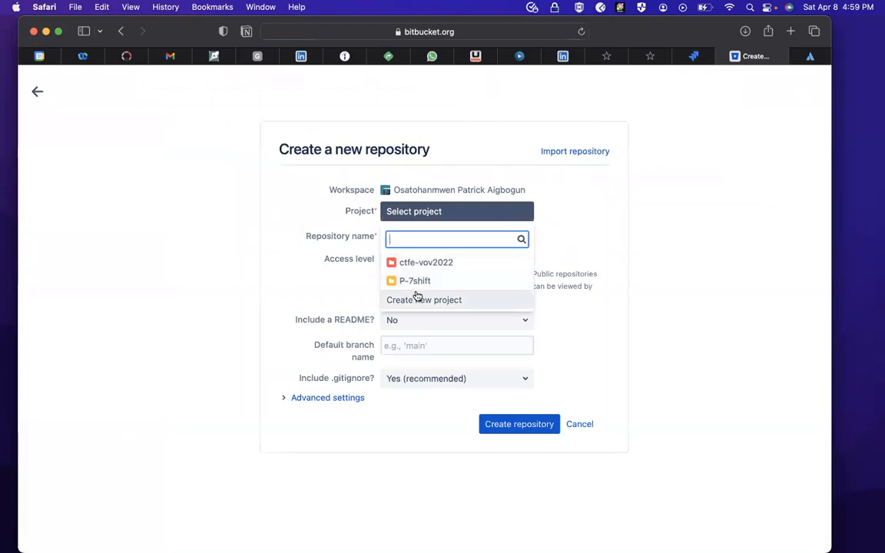
click(539, 230)
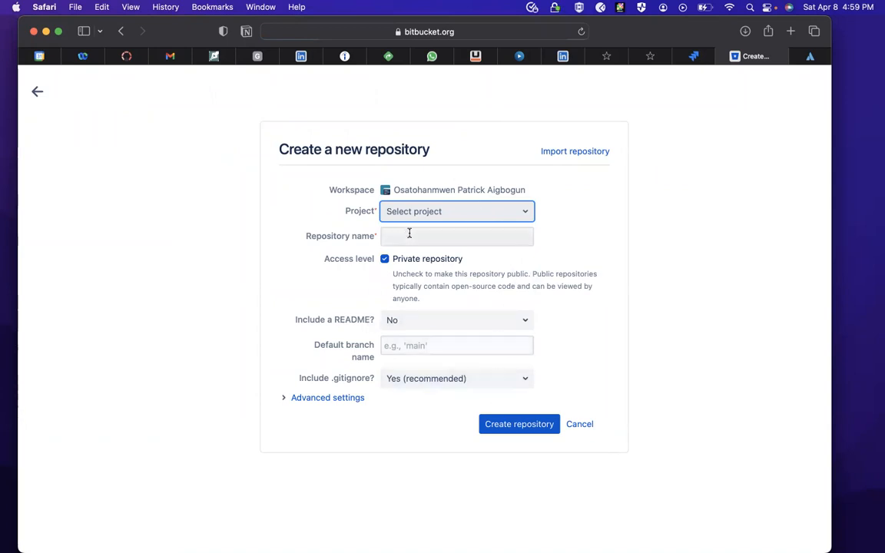
click(427, 214)
click(427, 212)
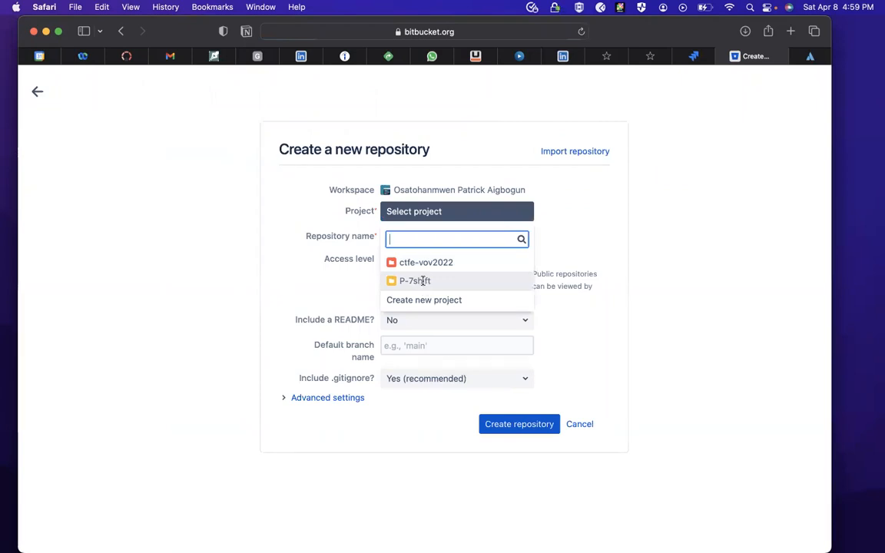
click(423, 281)
- Name the new repository python-cafe-feb
click(408, 239)
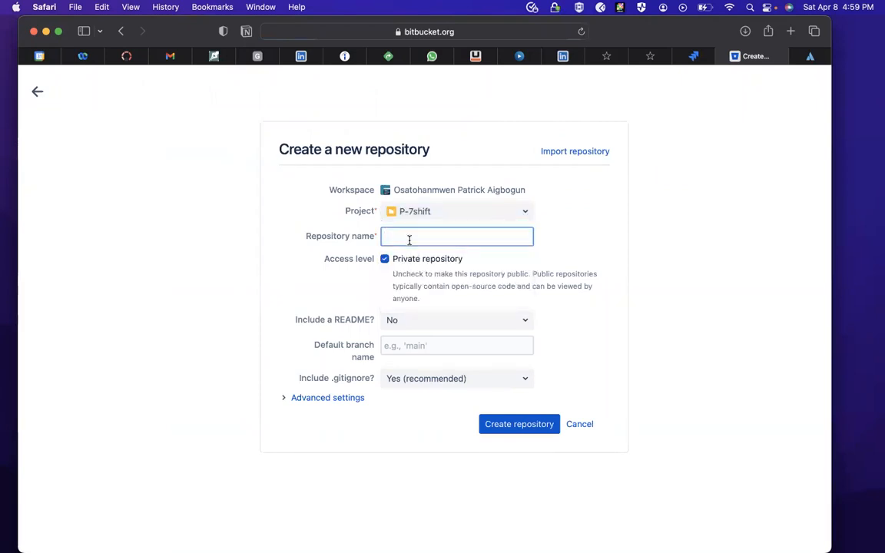
text(python-cafe-feb)
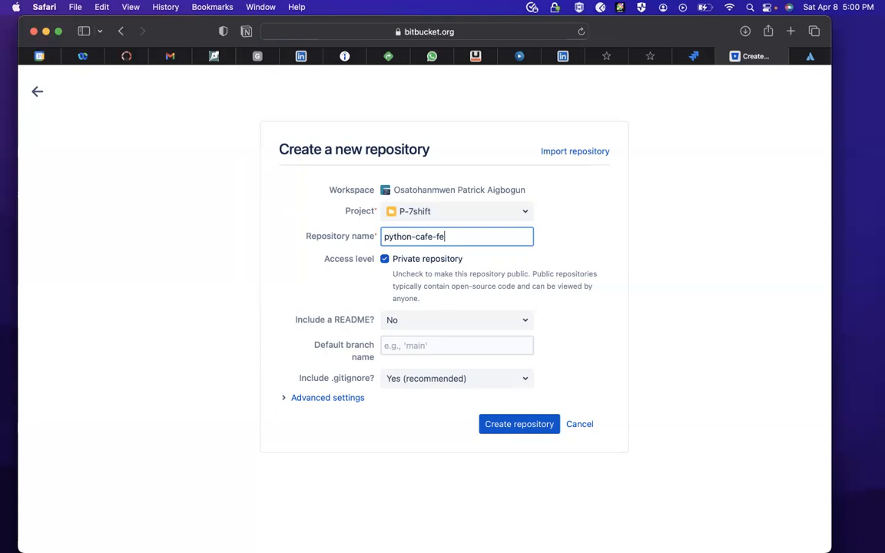
- Include a README with a template, set the default branch name to main, and create the repository
click(411, 319)
click(427, 361)
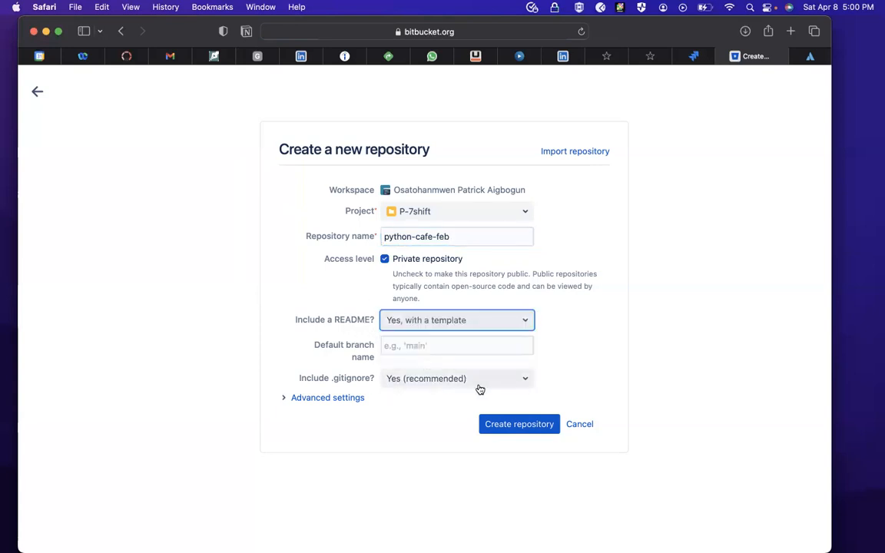
click(439, 347)
text(main)
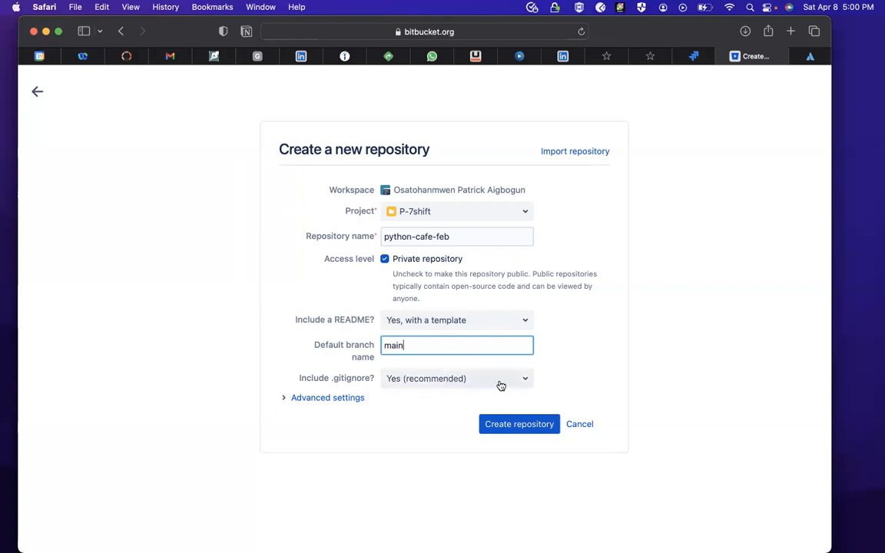
click(527, 426)
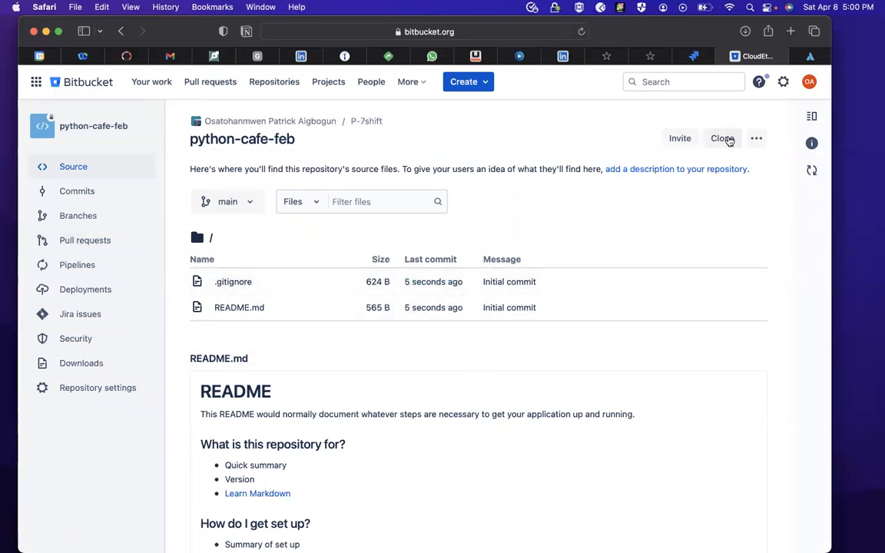
- View the clone options of the python-cafe-feb repository and close them
click(723, 138)
click(582, 165)
click(778, 276)
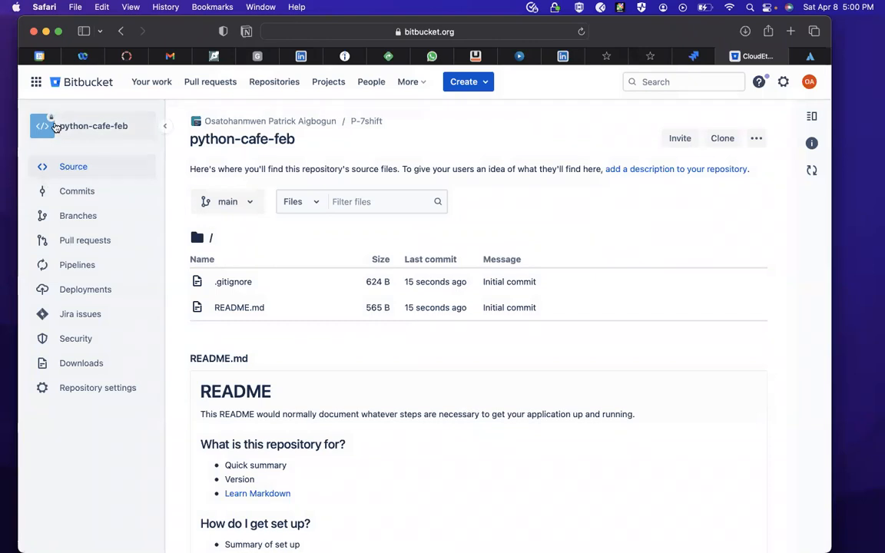
- Return to the Bitbucket work overview and look at the settings, account and Atlassian product-switching options
click(54, 83)
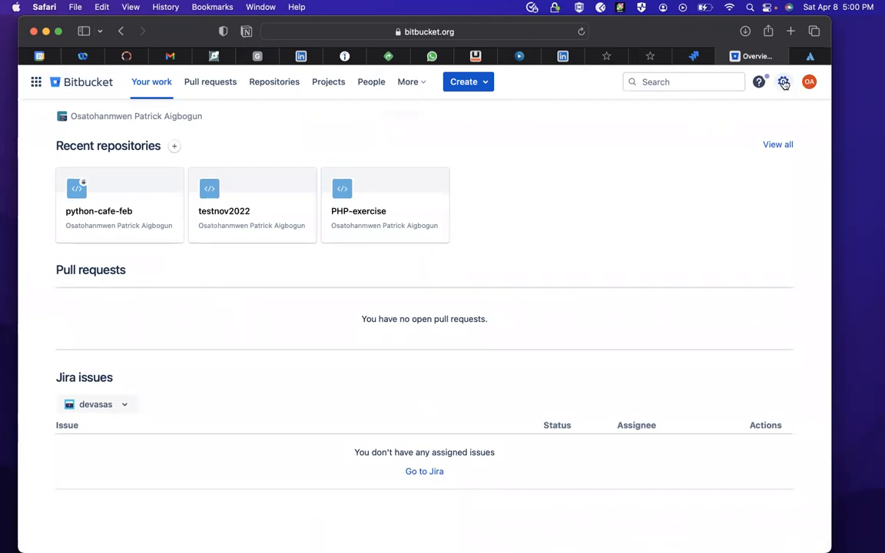
click(783, 82)
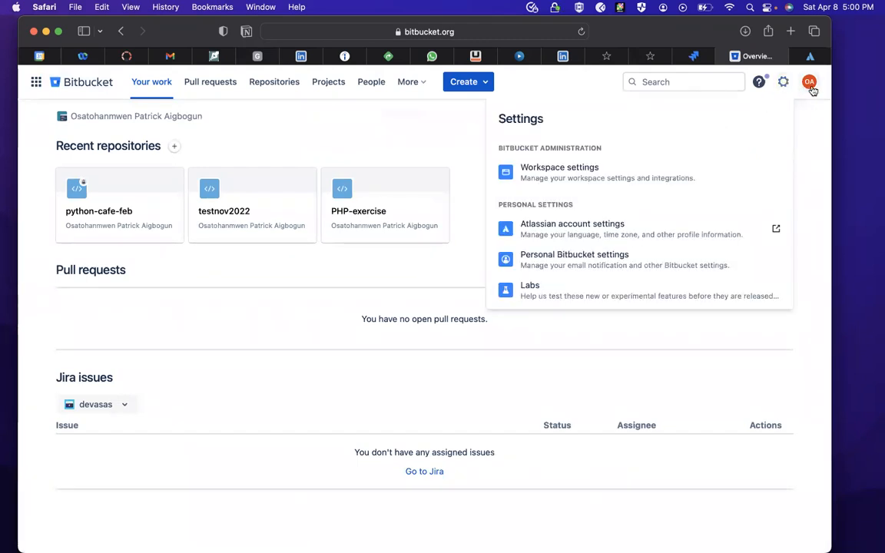
click(808, 83)
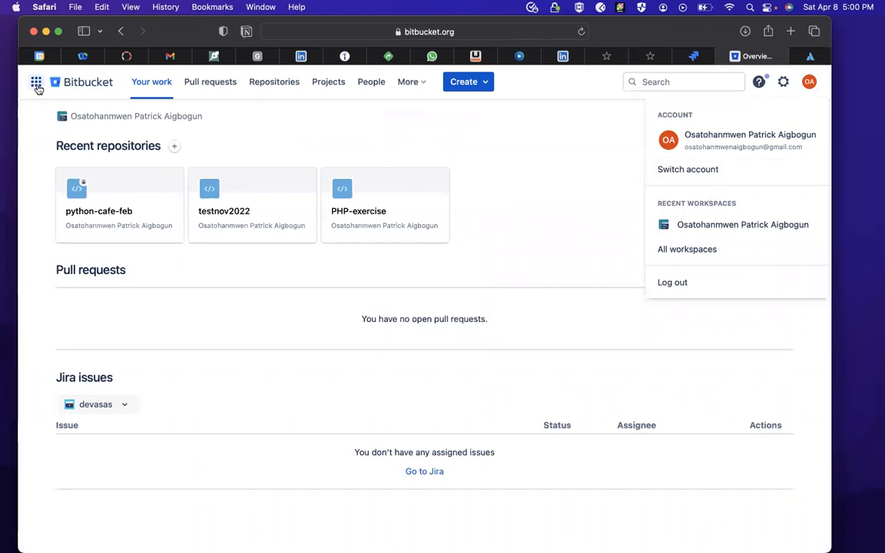
click(36, 81)
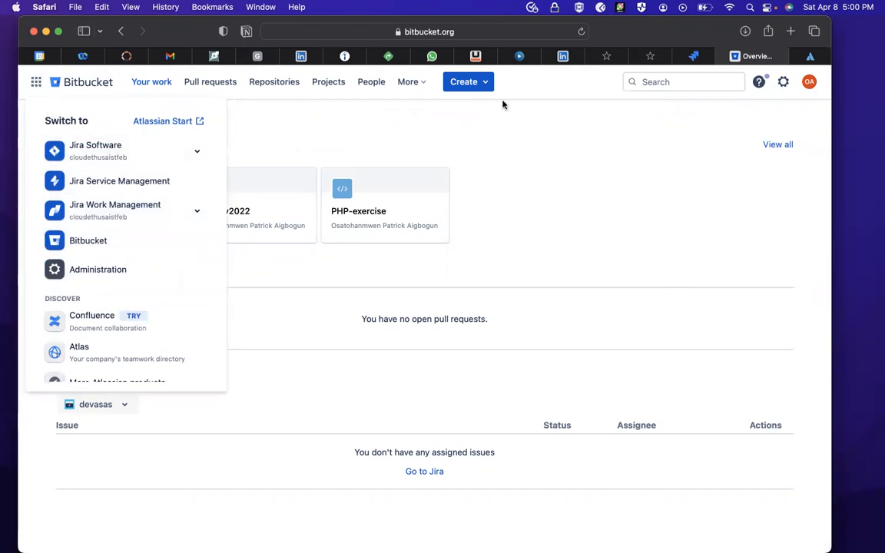
- Switch to Jira, connect Bitbucket Cloud and Opsgenie to the ftbe project, and open the project's board
click(701, 60)
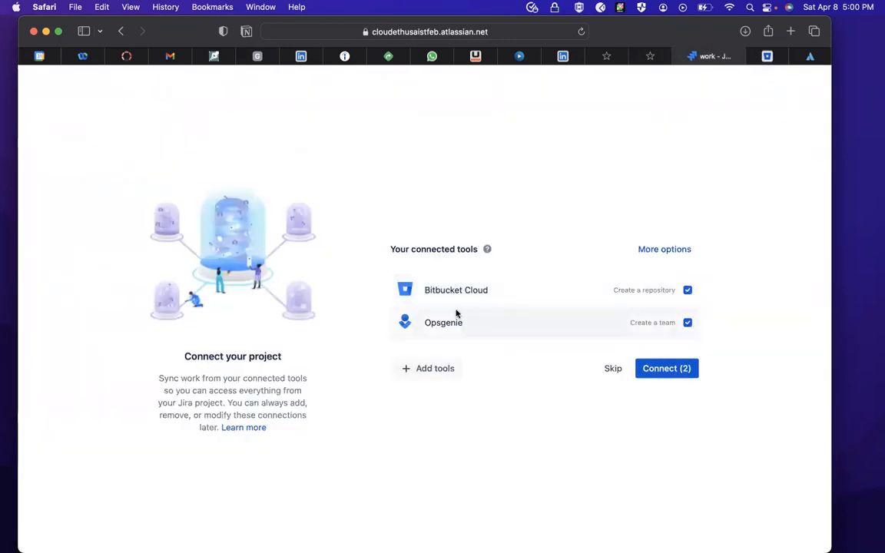
click(673, 371)
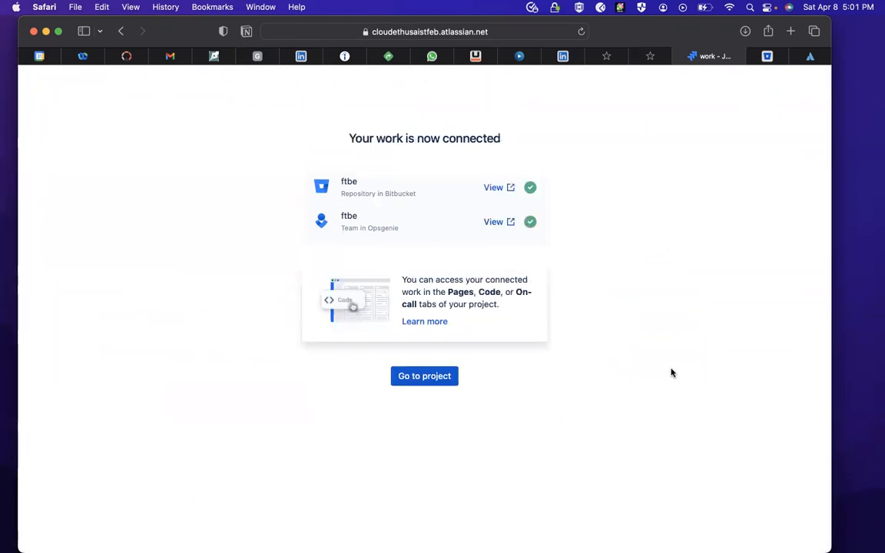
click(427, 379)
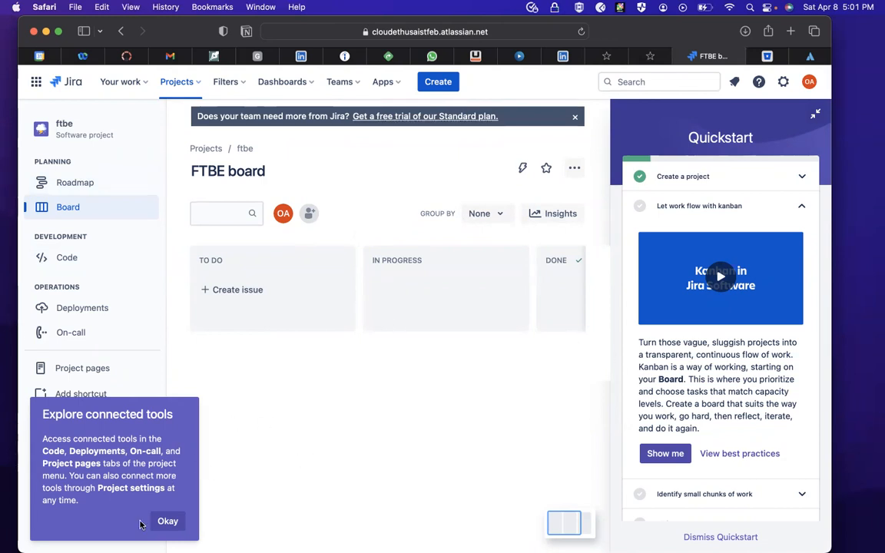
- Dismiss the connected tools tip, then play the Kanban in Jira Software video briefly and pause it
click(167, 520)
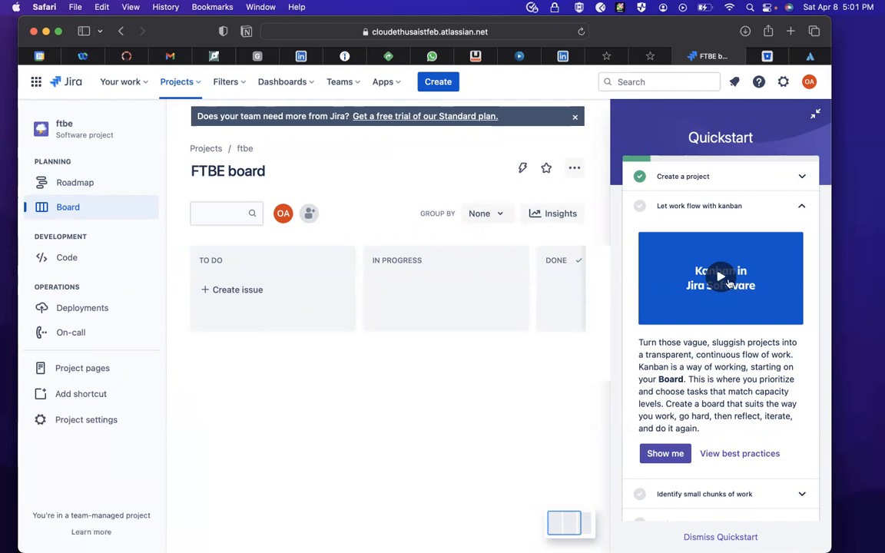
click(719, 278)
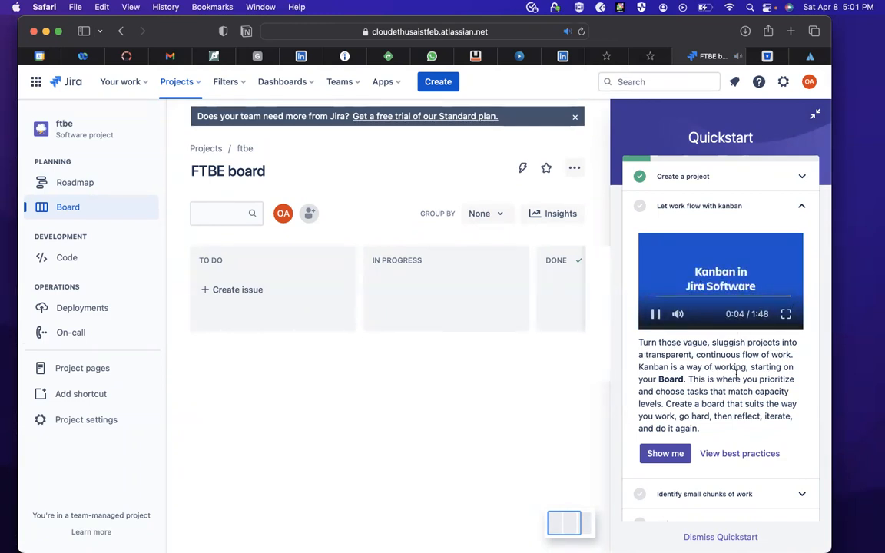
click(654, 314)
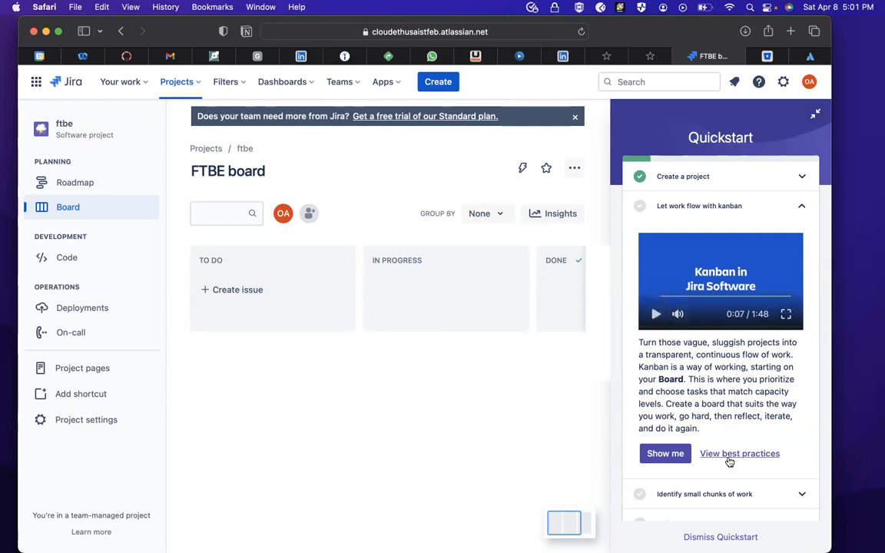
- Look through the Quickstart sections on small chunks of work, connecting tools, the mobile app and project creation, then collapse them
scroll(714, 456, down, 3)
scroll(730, 456, down, 1)
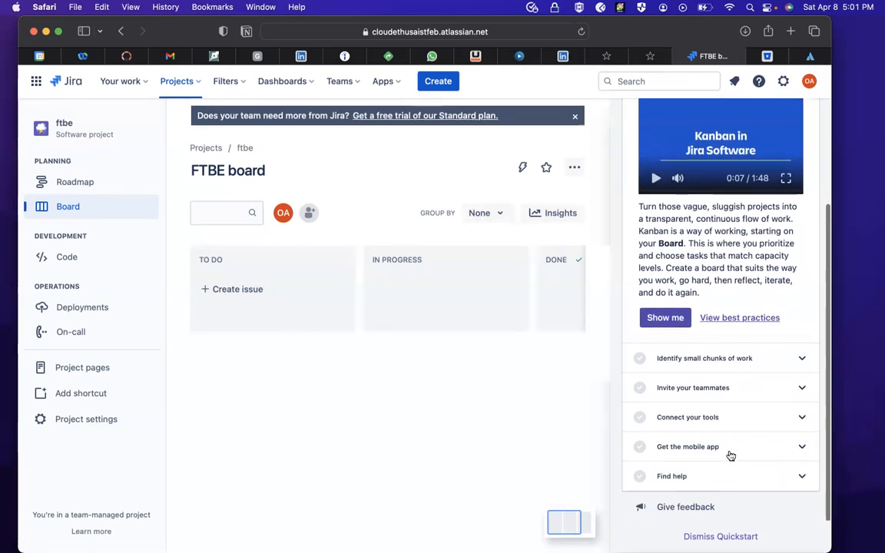
click(738, 368)
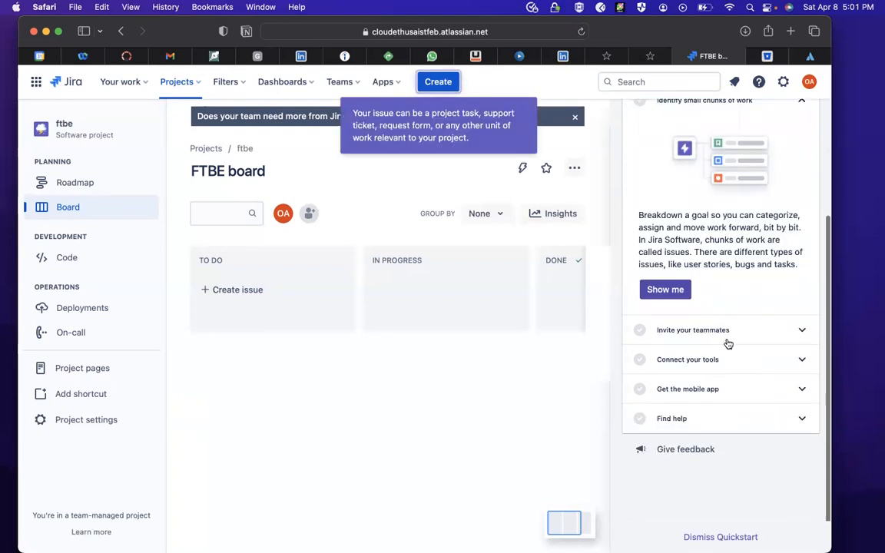
click(655, 313)
click(728, 350)
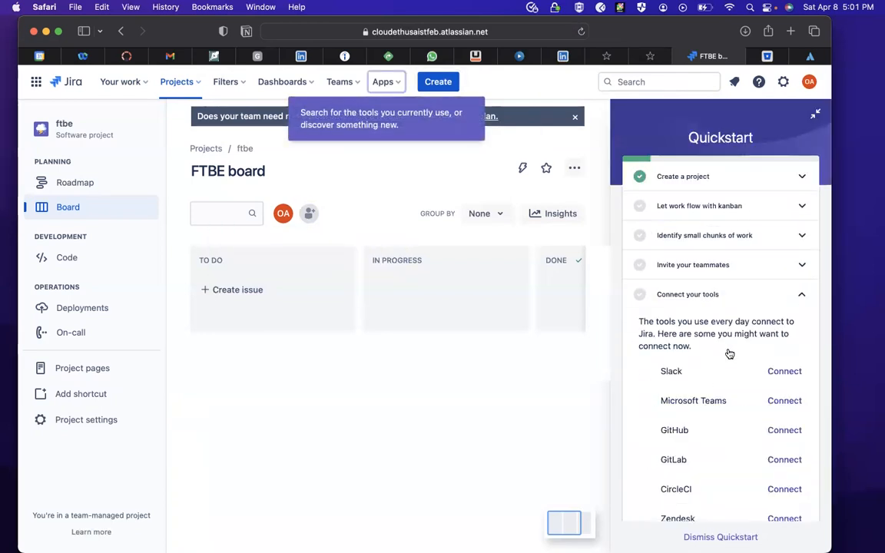
scroll(714, 419, down, 3)
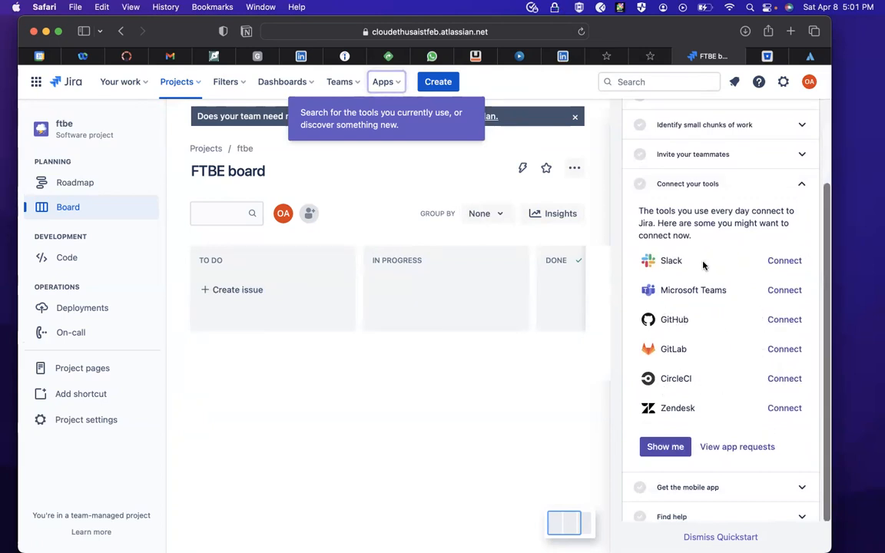
scroll(741, 350, down, 1)
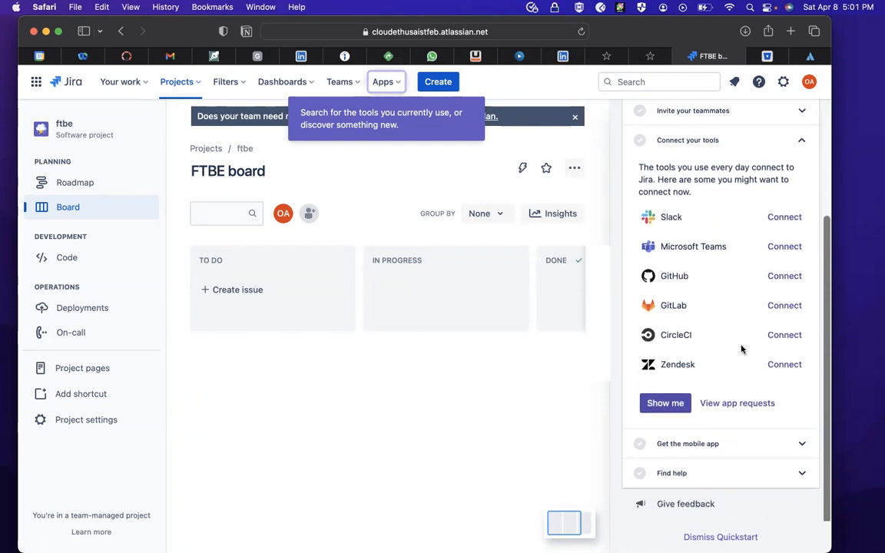
click(791, 451)
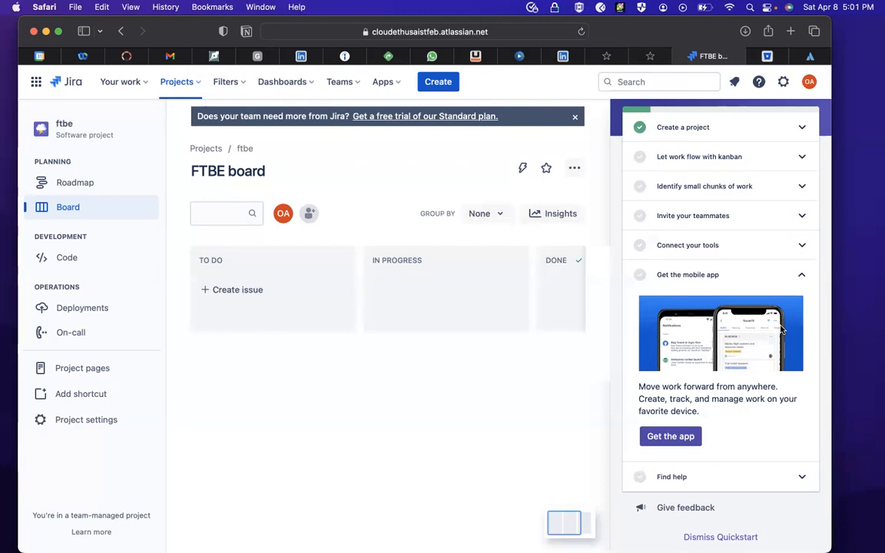
scroll(759, 378, up, 2)
scroll(758, 377, down, 2)
scroll(758, 377, up, 2)
click(802, 175)
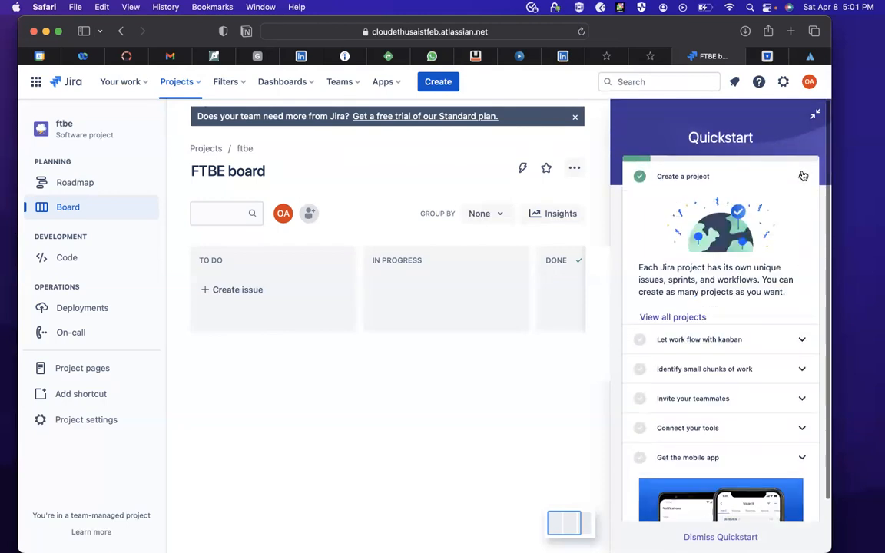
click(802, 178)
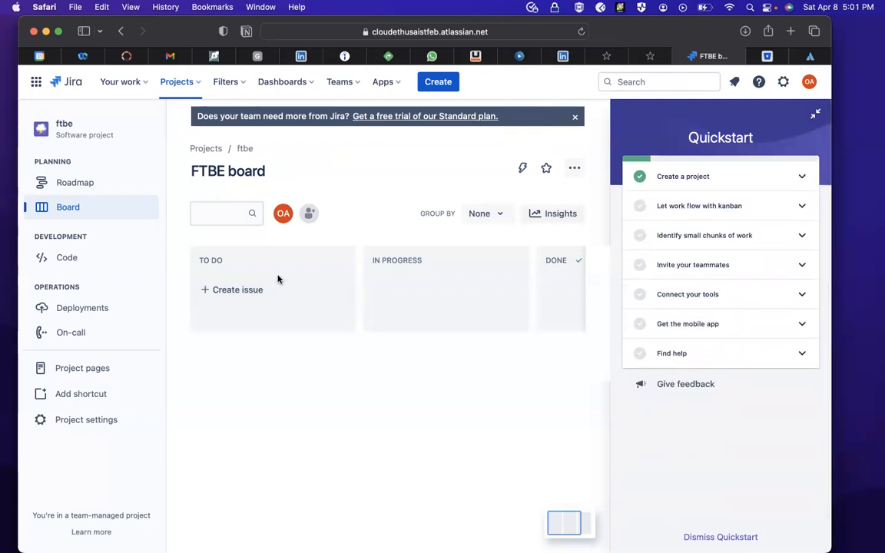
- View the project's roadmap by months with its epic entry field, and return to the board
click(75, 183)
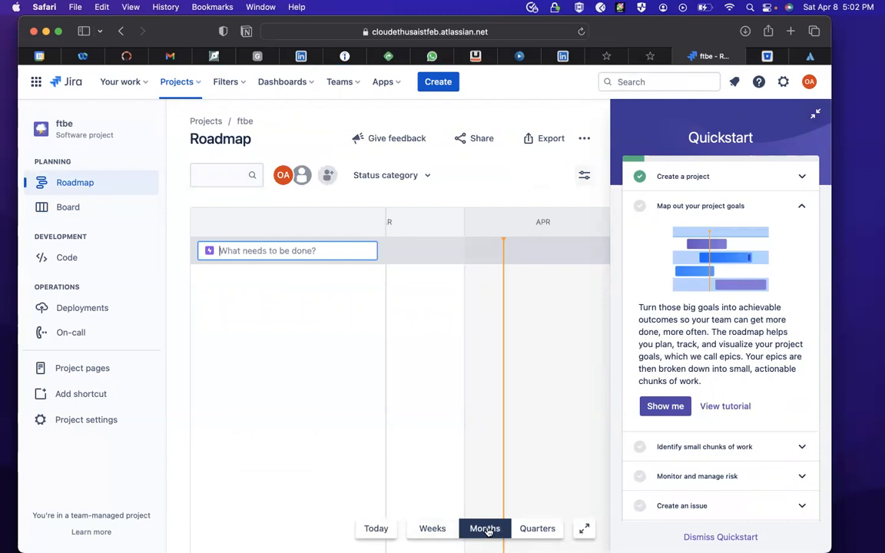
click(488, 531)
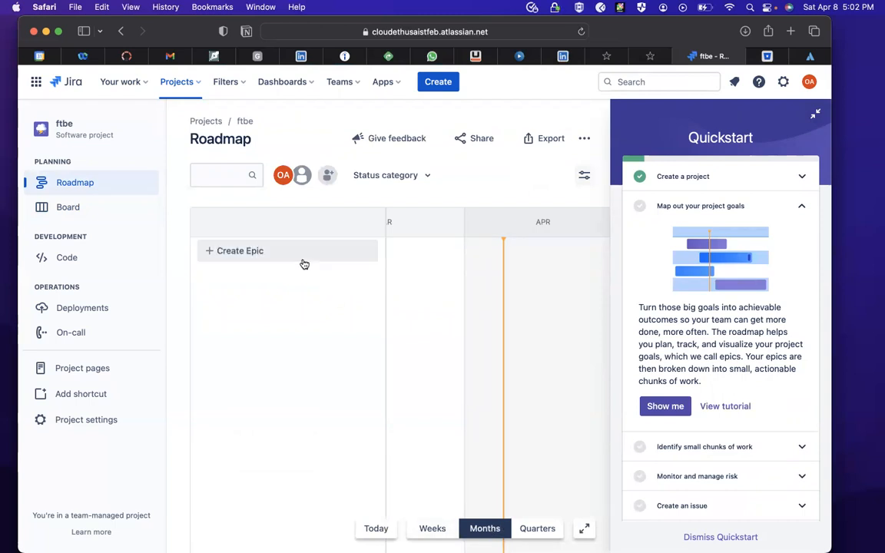
click(241, 252)
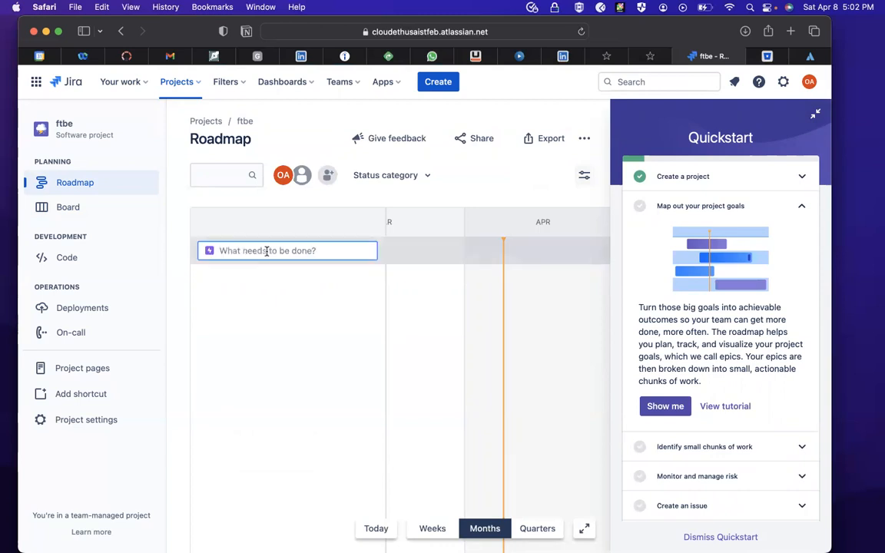
click(54, 204)
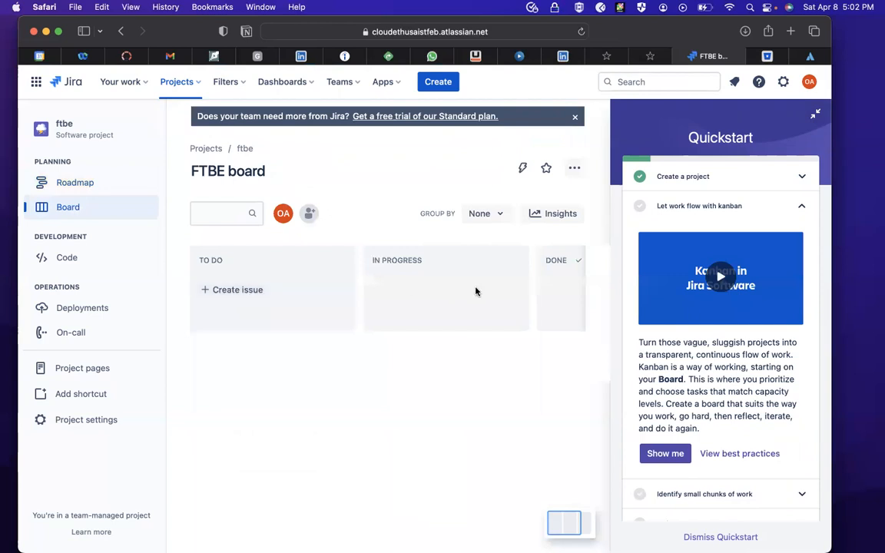
- Try to create an issue named test-new in the board's To Do column
click(207, 296)
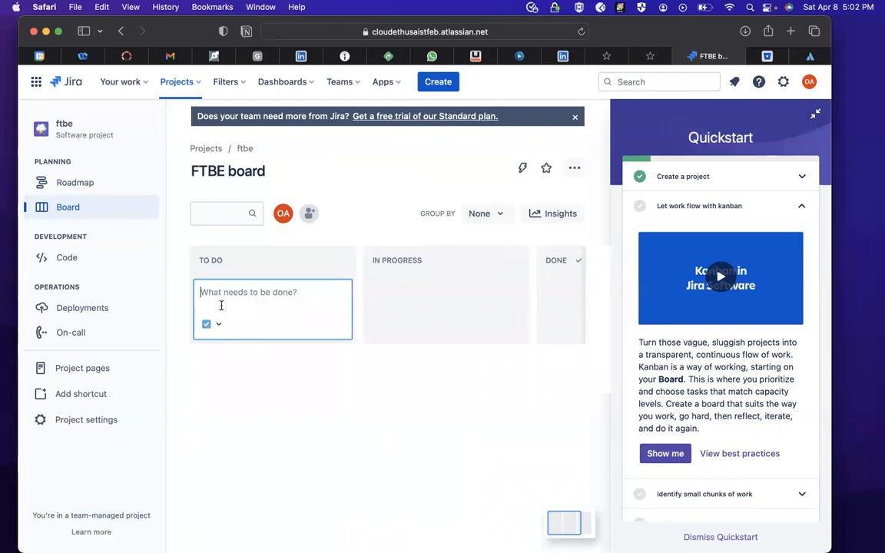
text(test-new)
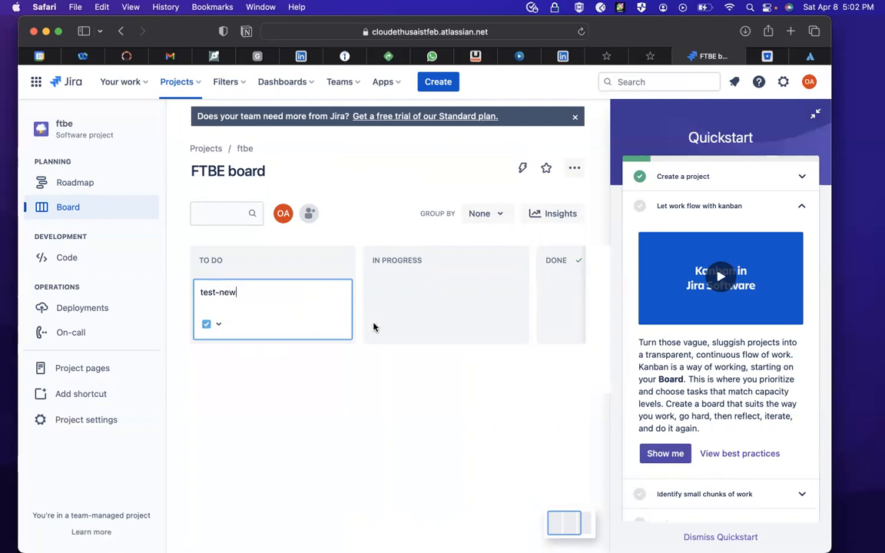
click(316, 384)
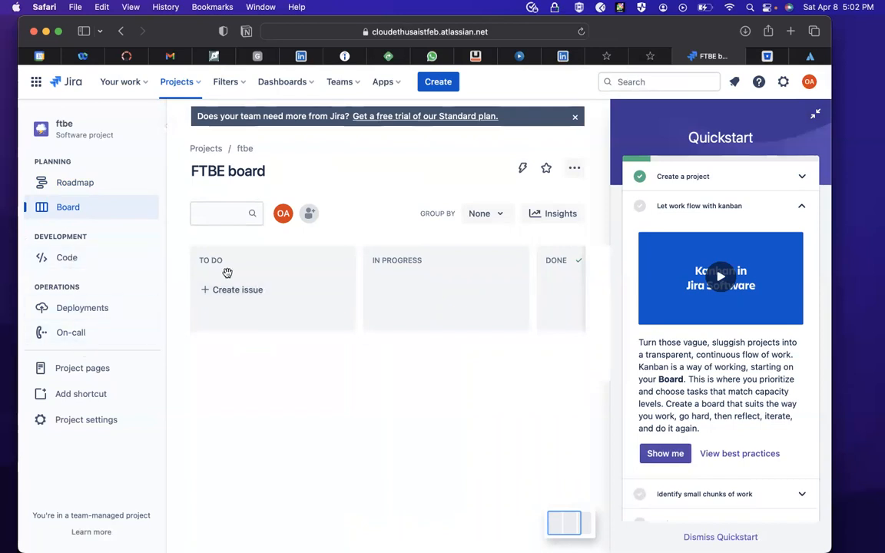
click(233, 289)
text(test-new)
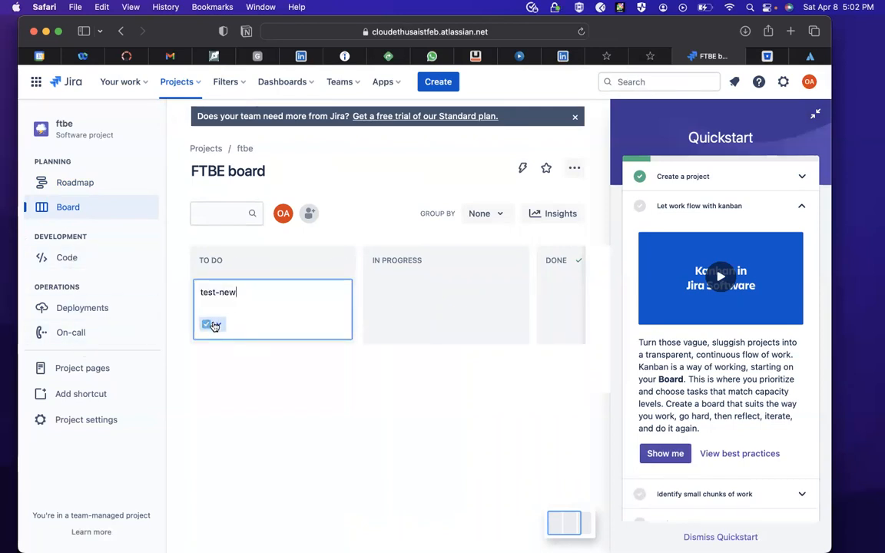
click(215, 324)
click(244, 291)
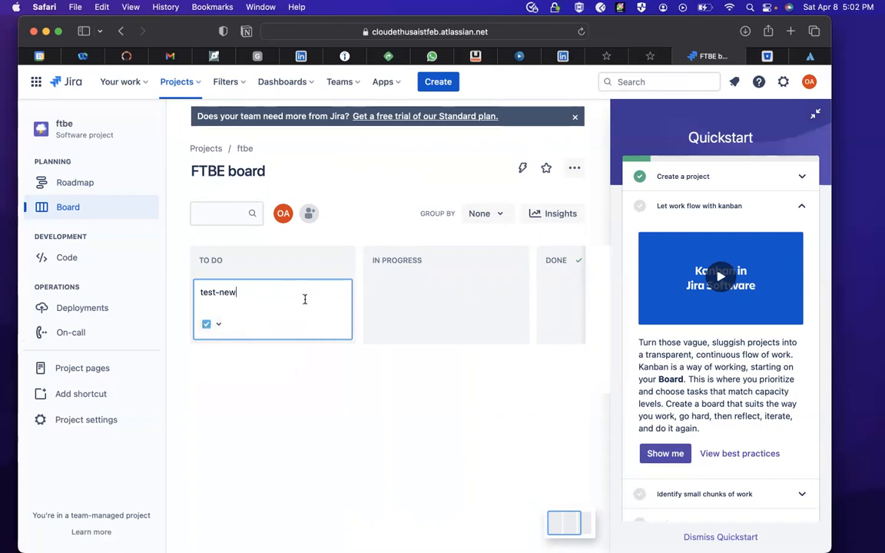
click(269, 364)
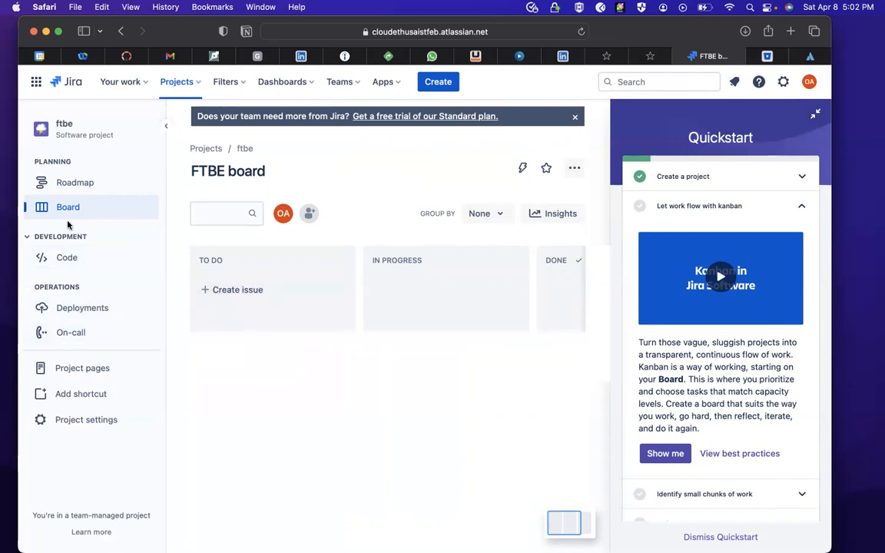
- Move the board's To Do column to the position between In Progress and Done
click(62, 180)
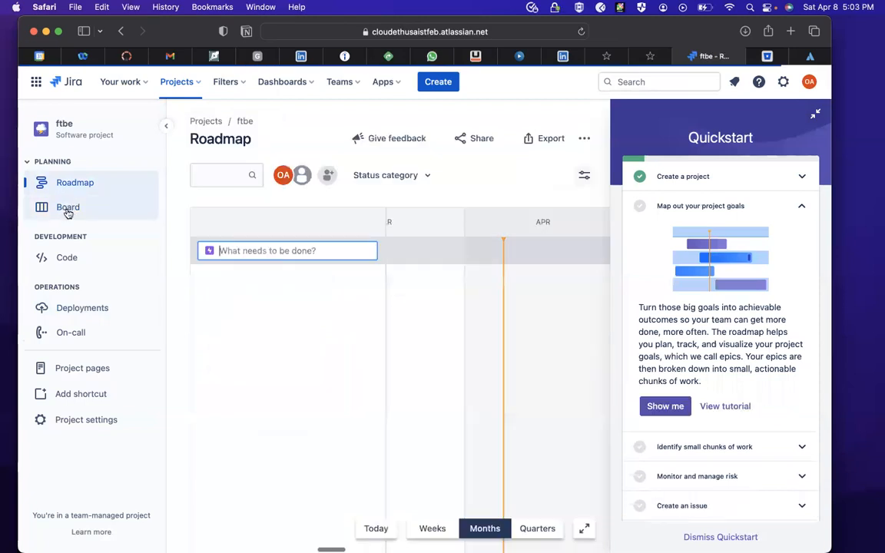
click(68, 209)
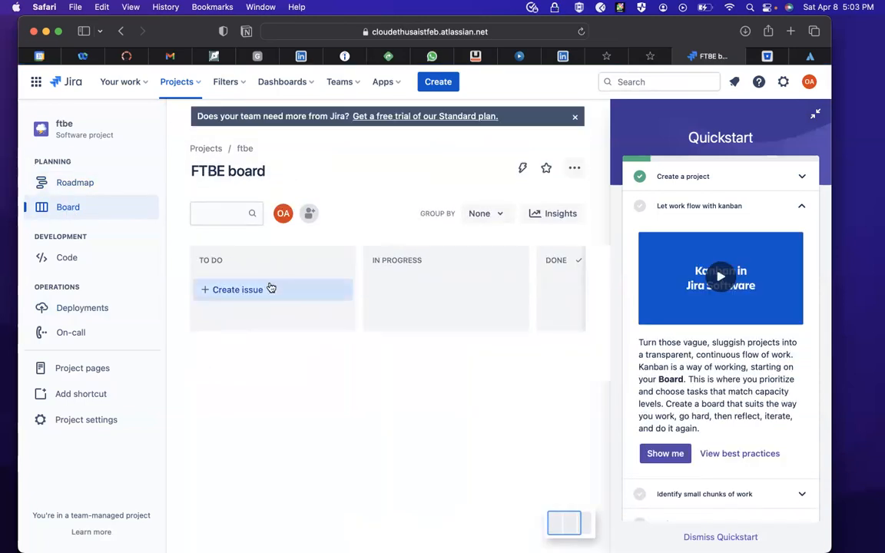
click(270, 288)
click(405, 267)
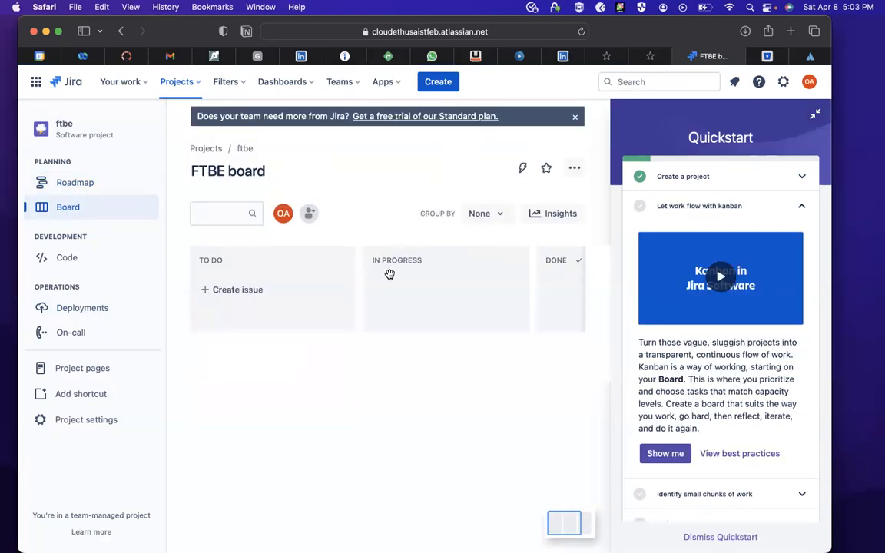
drag(322, 265, 478, 267)
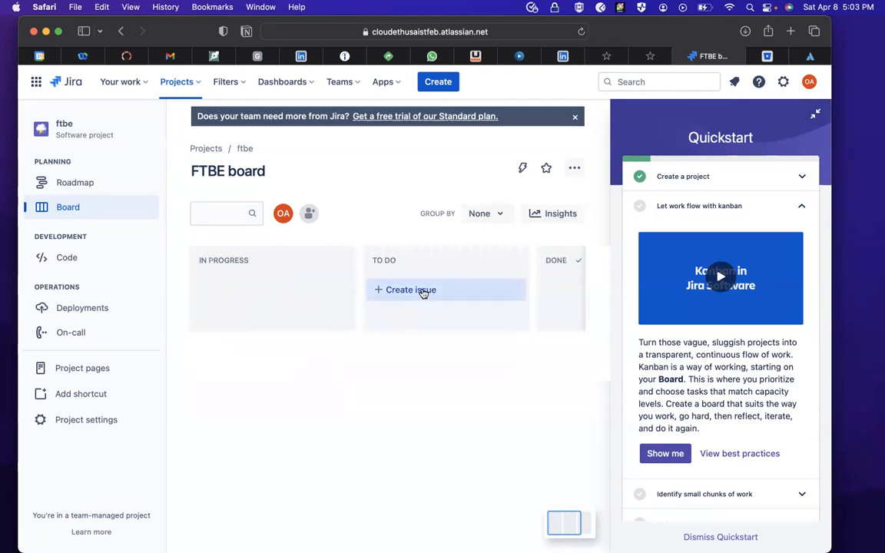
- Start a new issue in the moved To Do column and look at its issue type choices
click(427, 292)
click(390, 327)
click(383, 327)
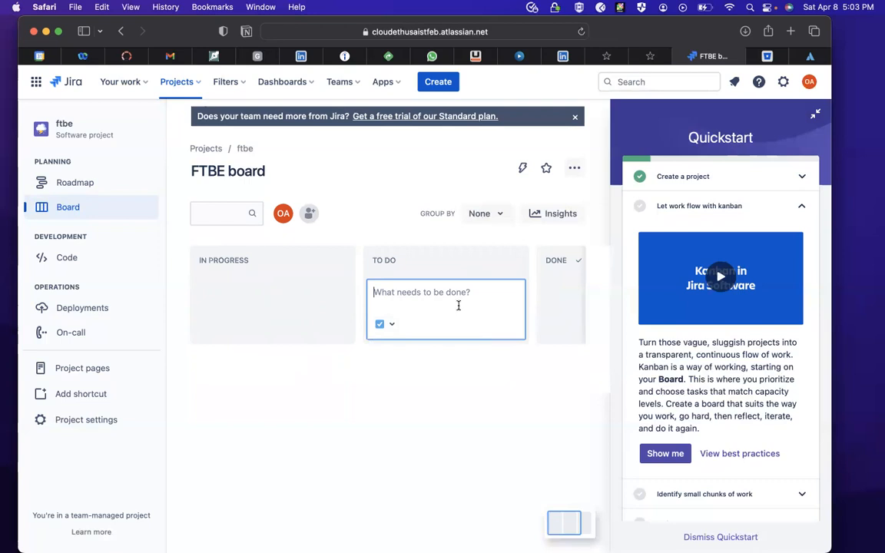
- Create an epic named Design-phpapp on the project's roadmap
click(63, 184)
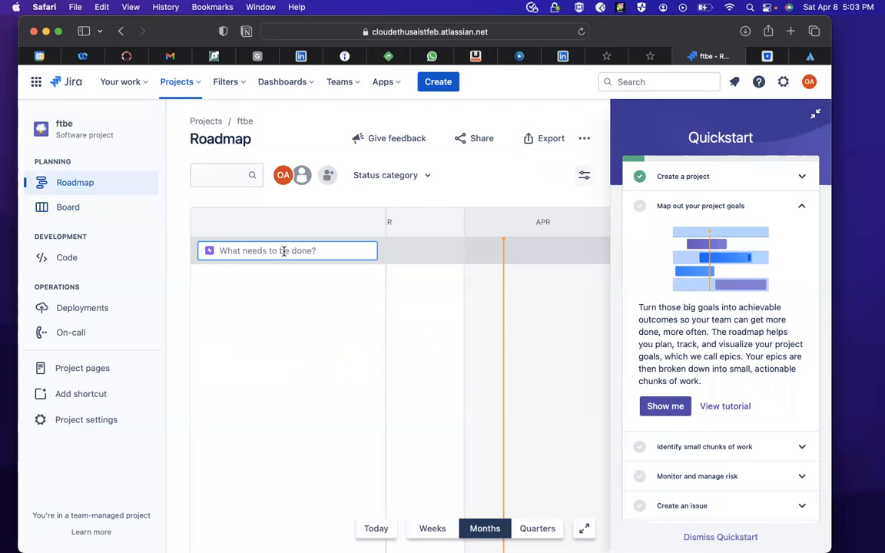
text(Design-ph)
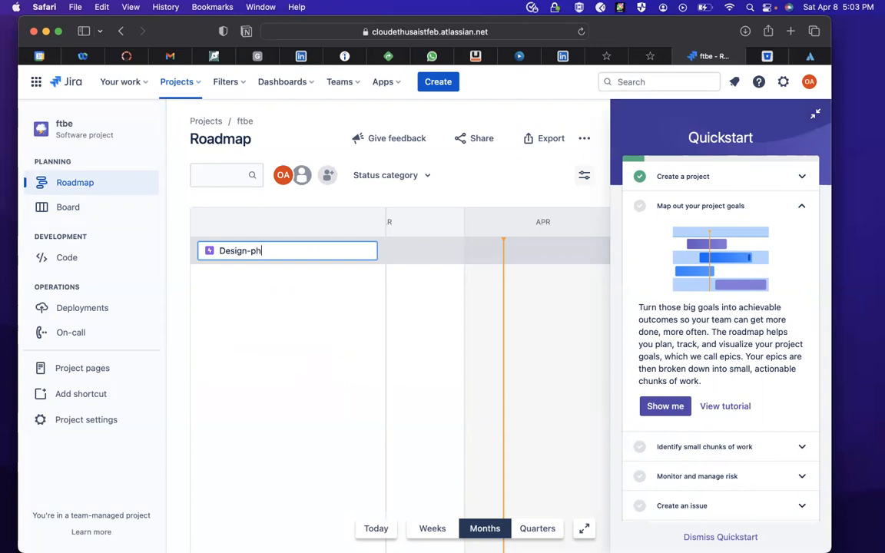
text(papp)
click(263, 321)
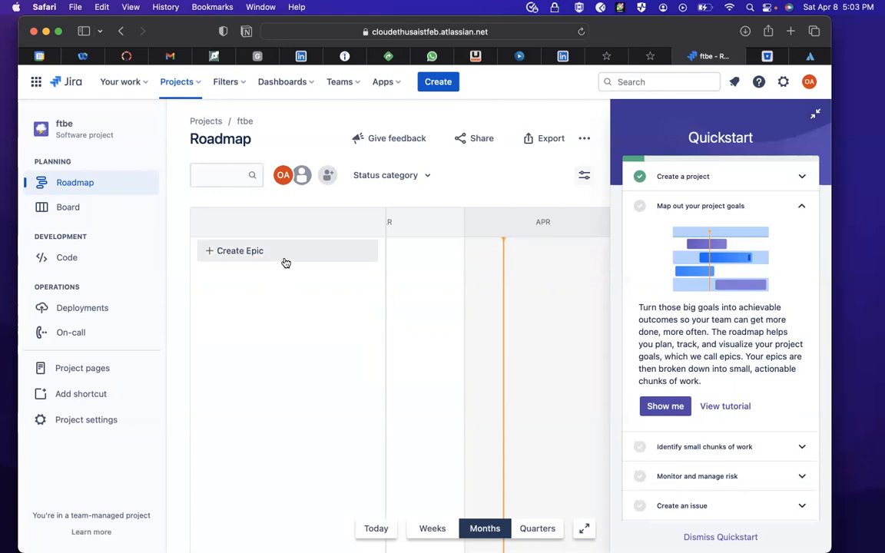
click(244, 257)
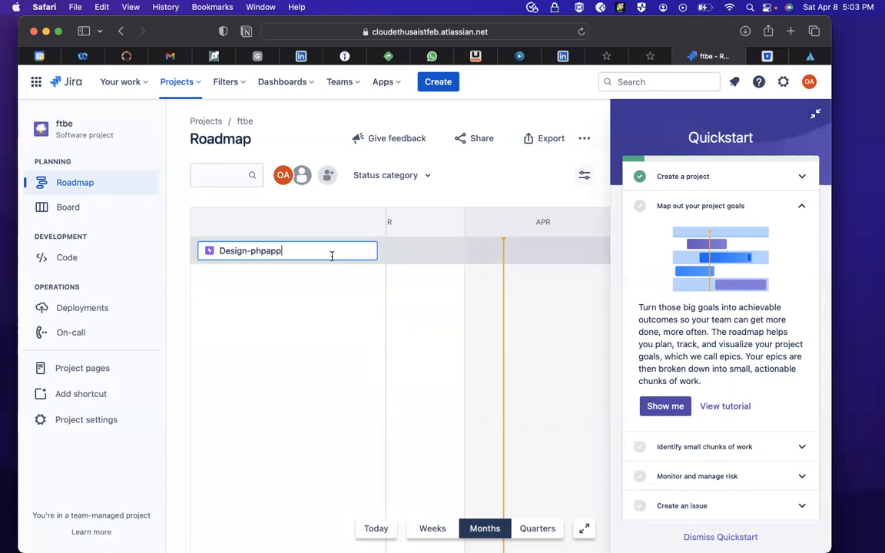
click(420, 255)
click(289, 255)
key(Return)
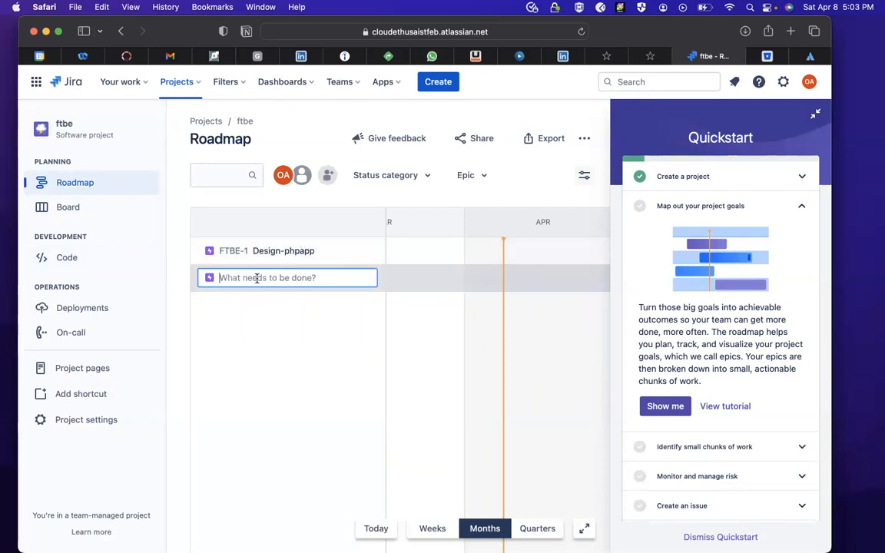
- Open the Design-phpapp epic from the roadmap and rename it Install VSCODE
click(371, 251)
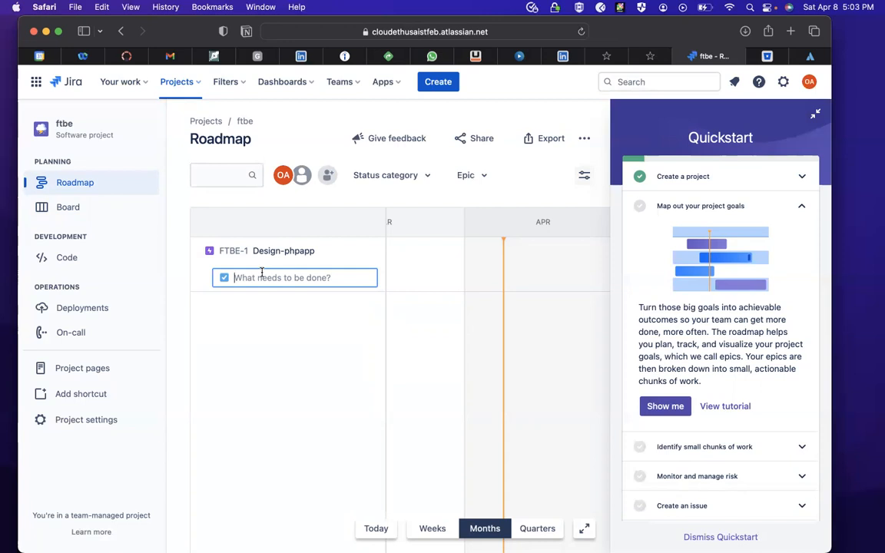
click(307, 251)
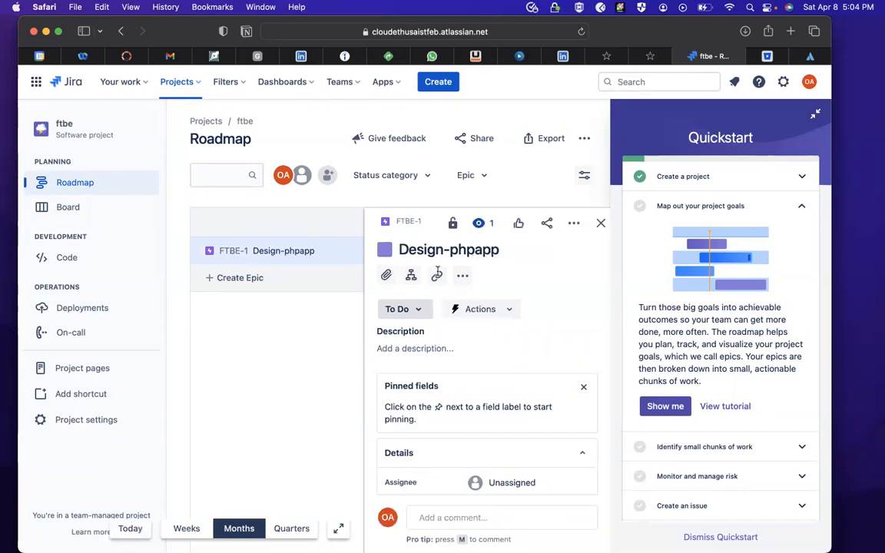
click(520, 259)
key(BackSpace)
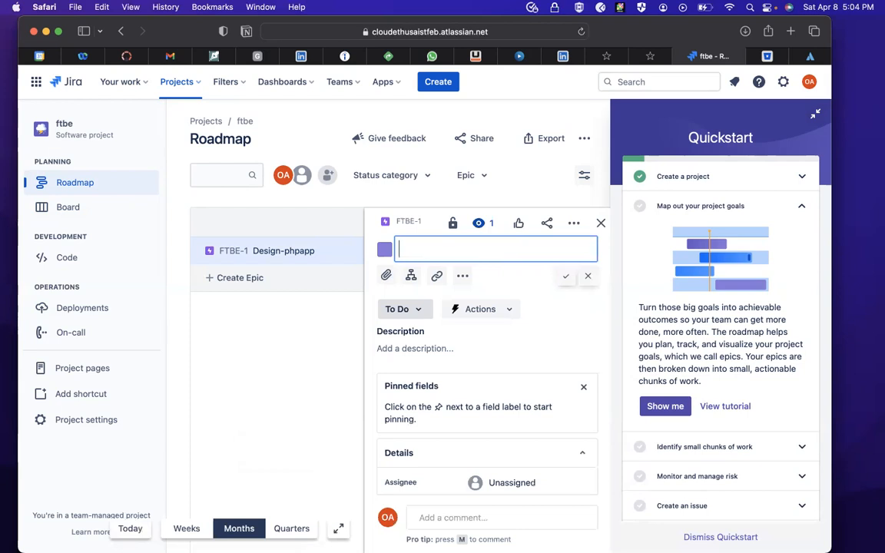
text(Install)
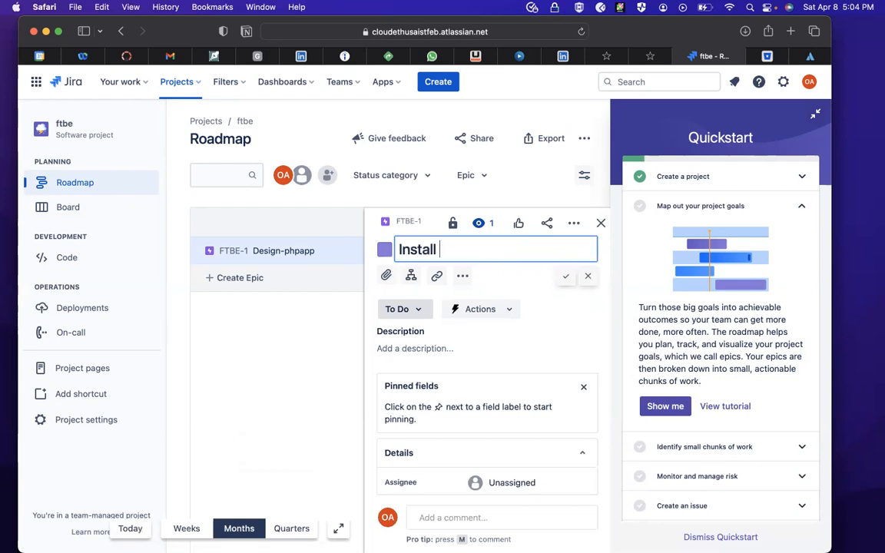
text( VSCODE)
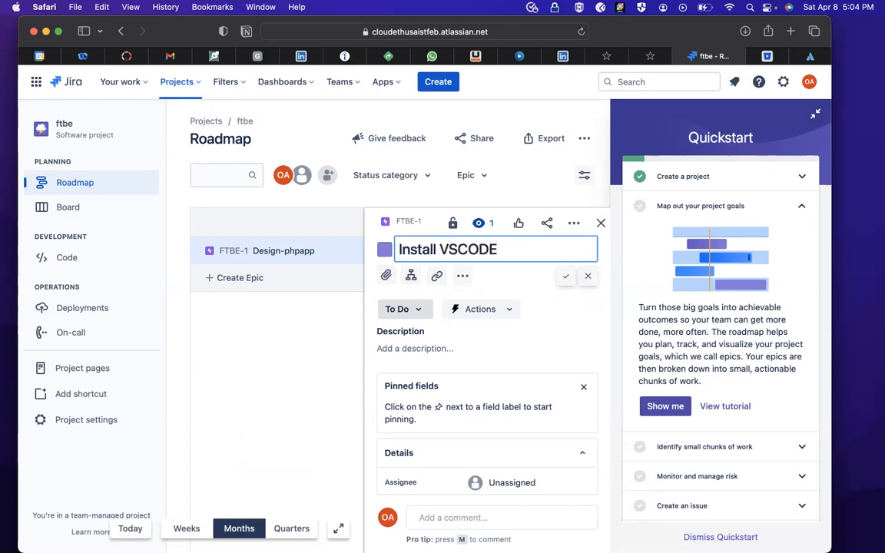
click(479, 308)
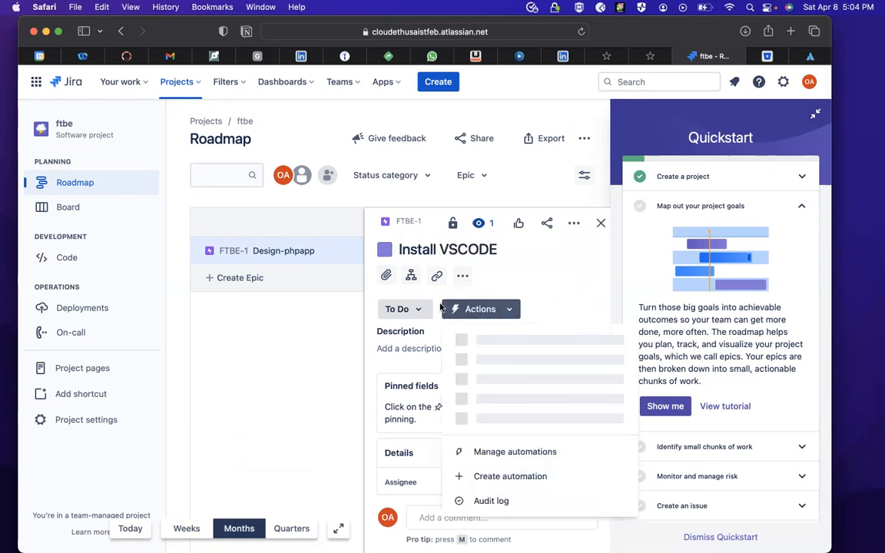
click(543, 279)
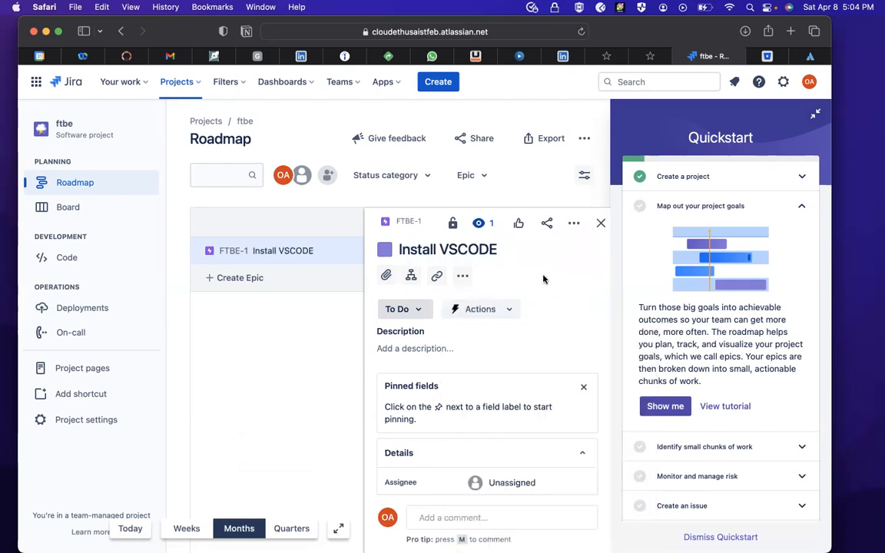
- Check the epic's available statuses and extend its name to Install VSCODE on a VM
click(421, 311)
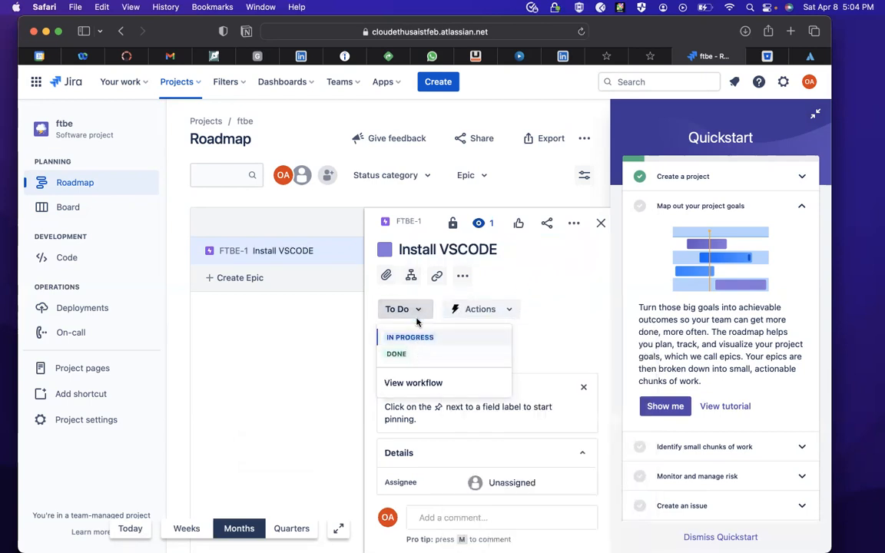
click(417, 311)
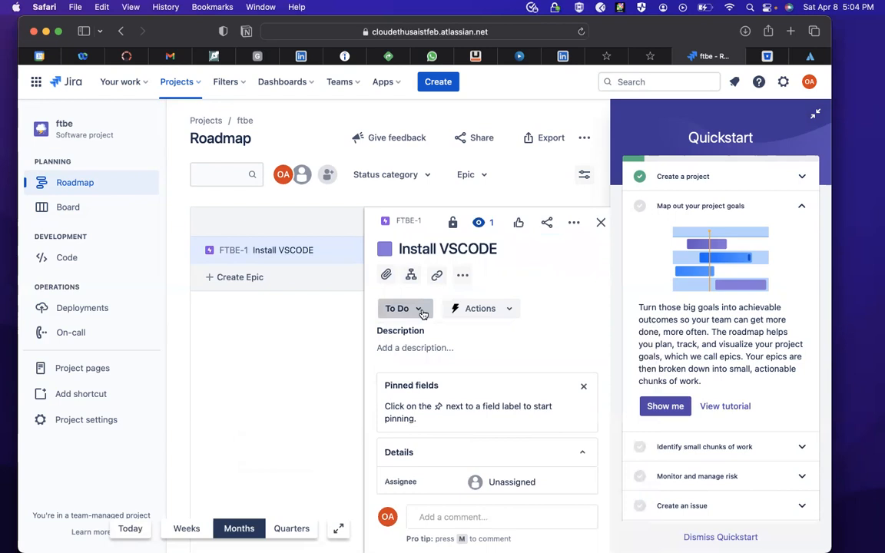
click(508, 246)
text(o)
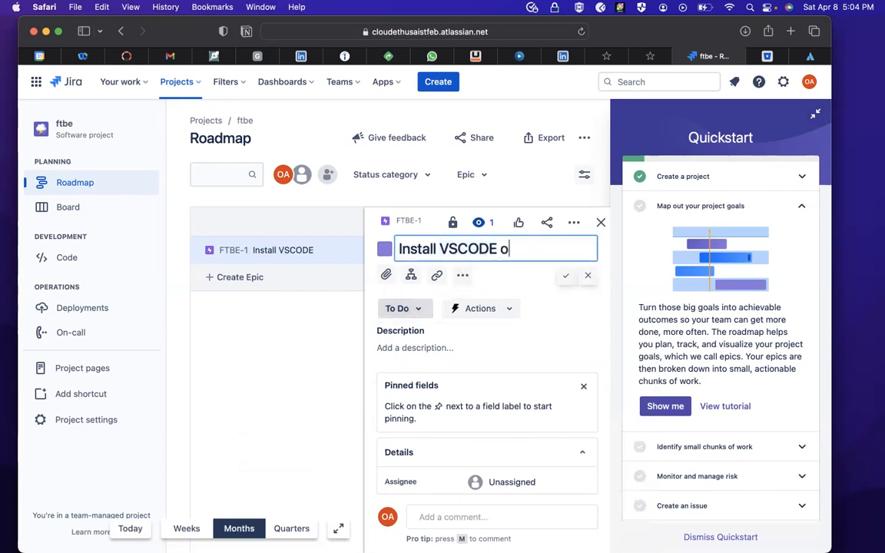
text(n a VM)
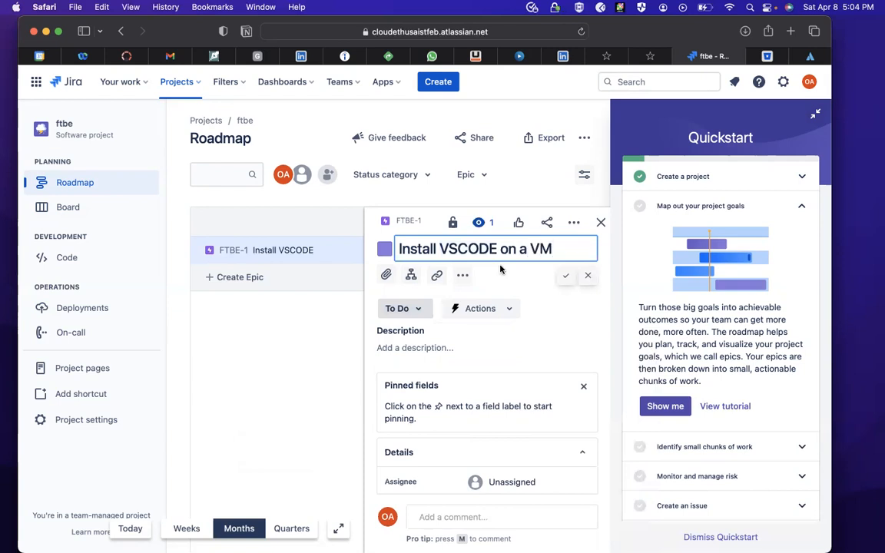
key(Return)
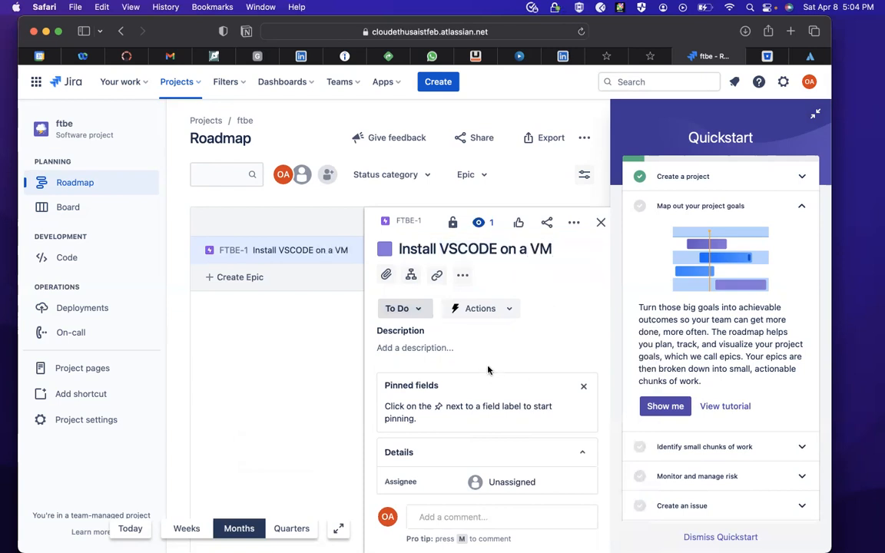
- Add the description "Please team install VS code on all your workstation" to the epic and save it
click(440, 354)
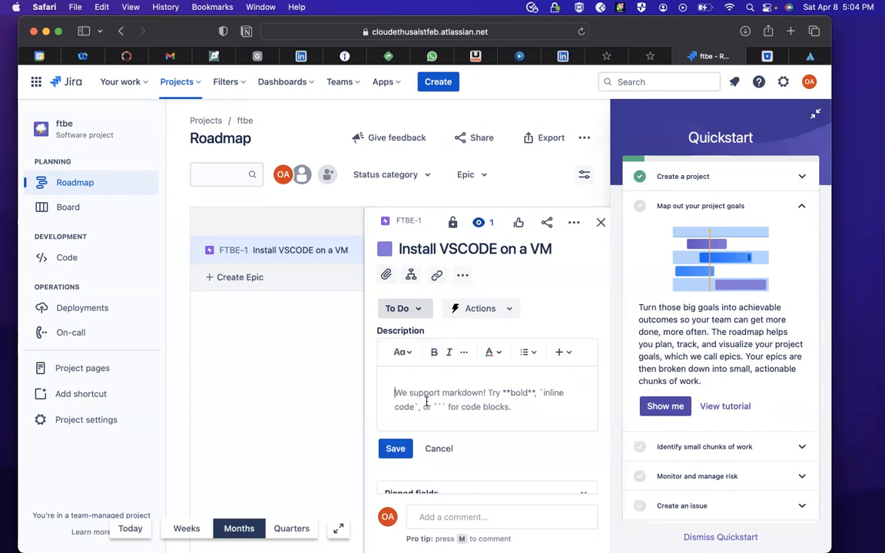
text(Ple)
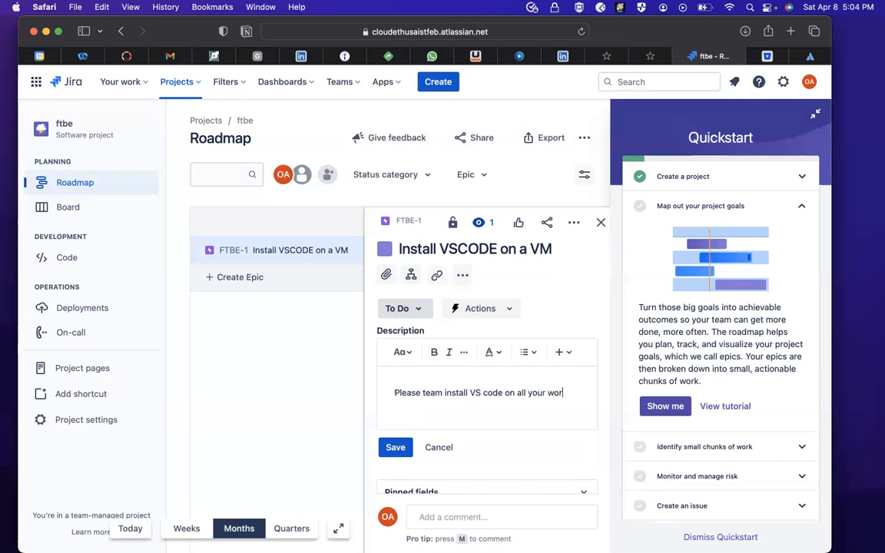
text(atioj)
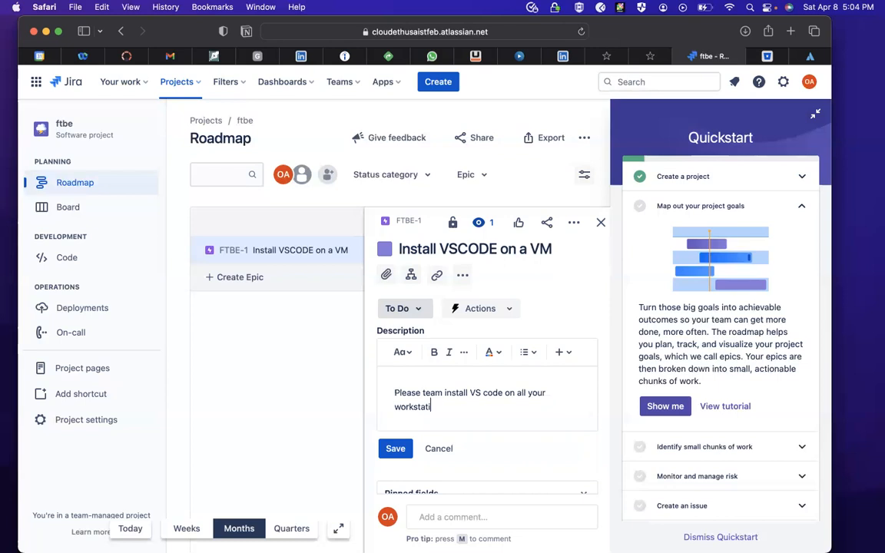
key(BackSpace)
click(394, 447)
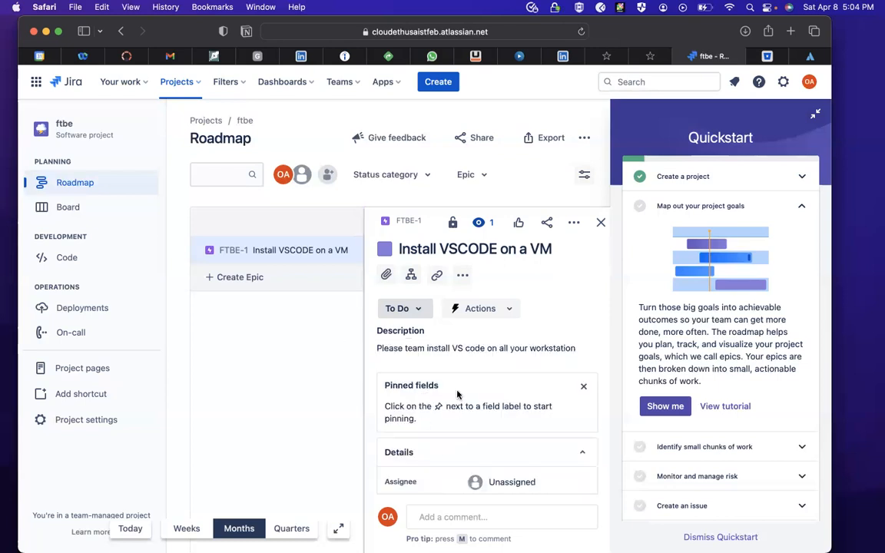
- Set the status of the Install VSCODE on a VM epic to In Progress
click(462, 276)
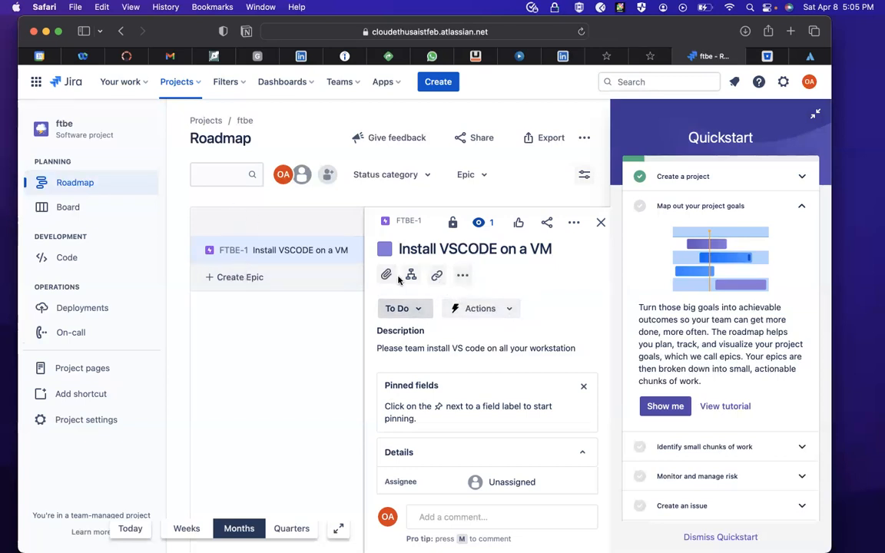
click(419, 310)
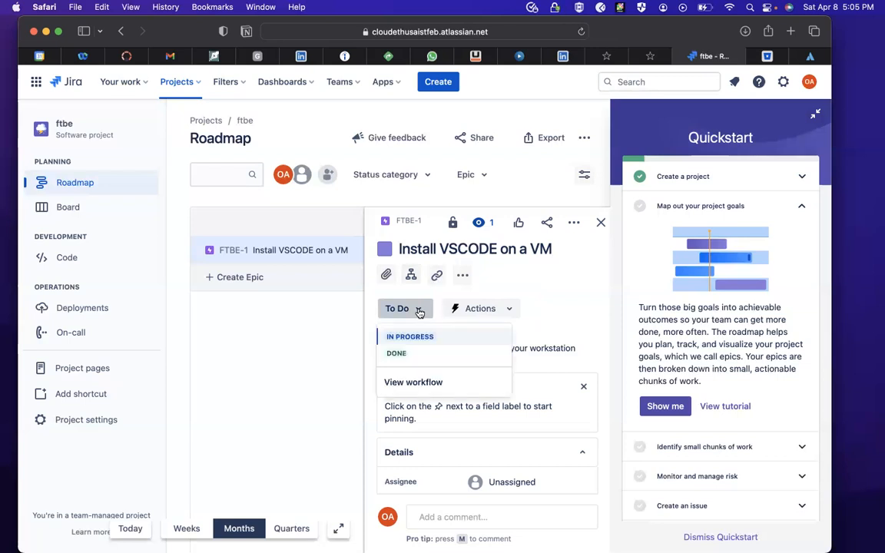
click(415, 337)
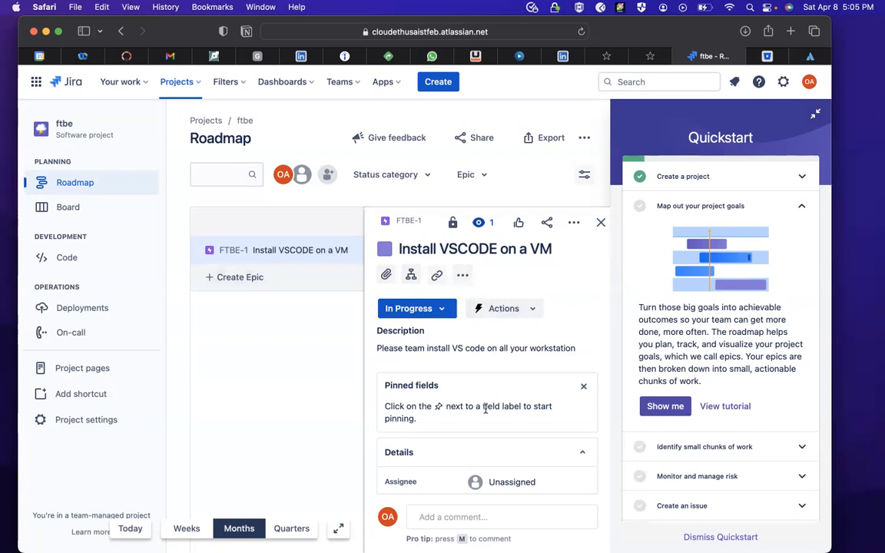
- Assign the Install VSCODE on a VM epic to the signed-in user
scroll(485, 410, down, 2)
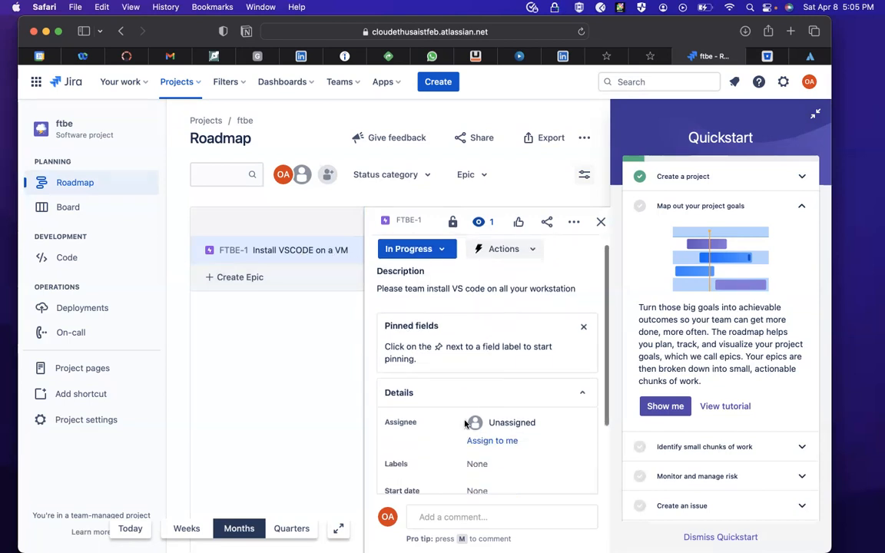
click(515, 423)
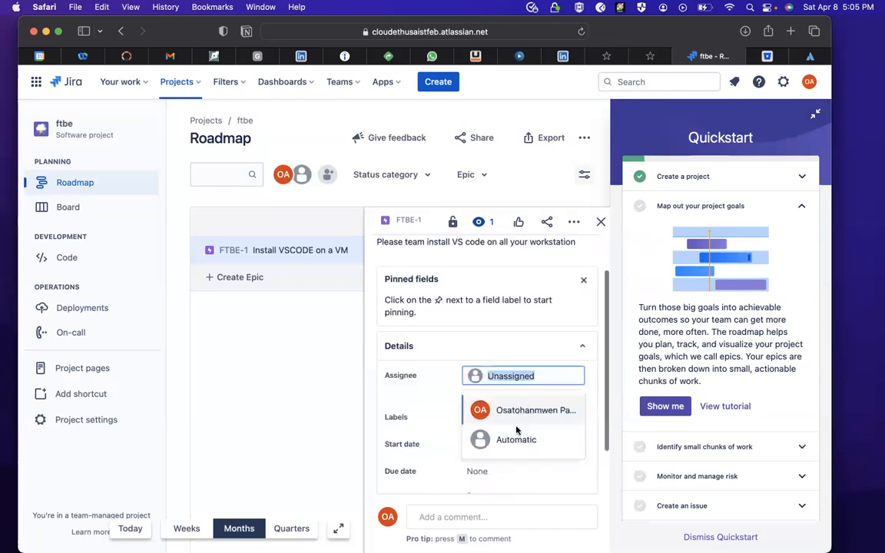
click(527, 466)
click(496, 430)
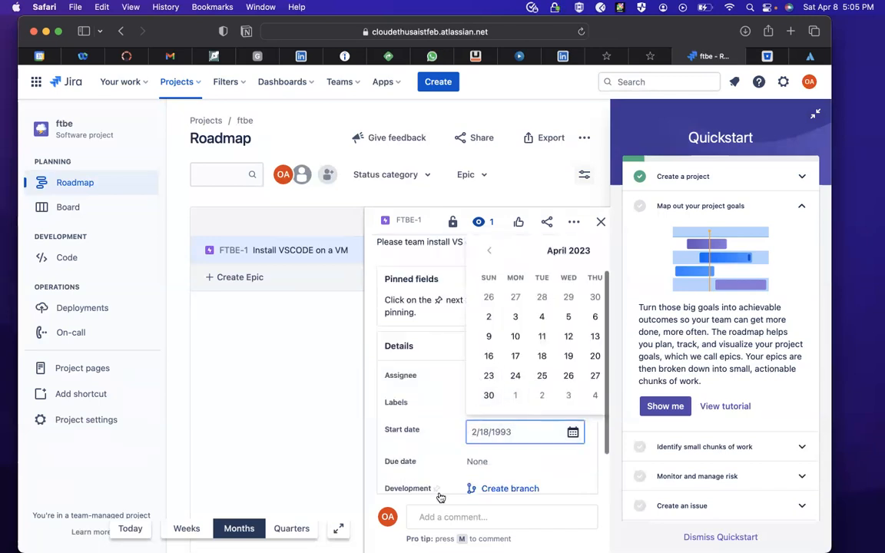
click(299, 394)
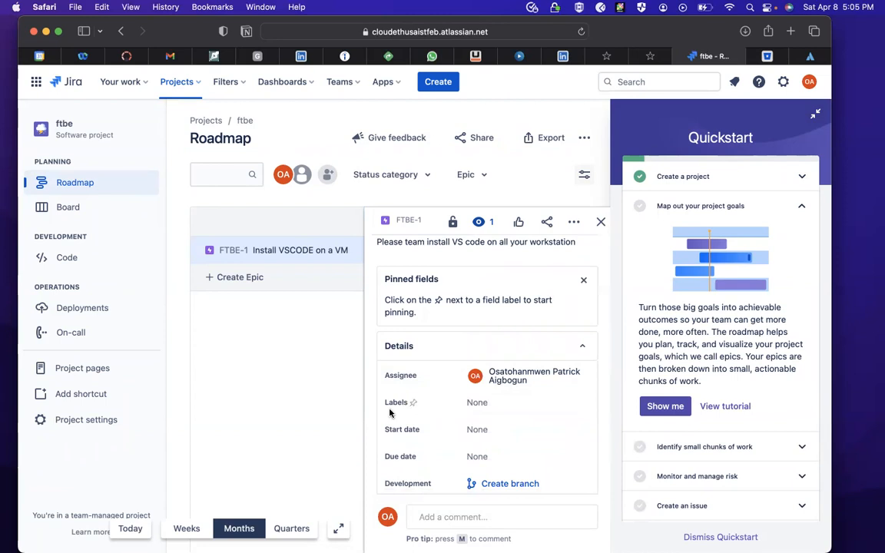
- Set the epic's start date to Aug 08, 2023 and its due date to 4/11/2023
click(481, 430)
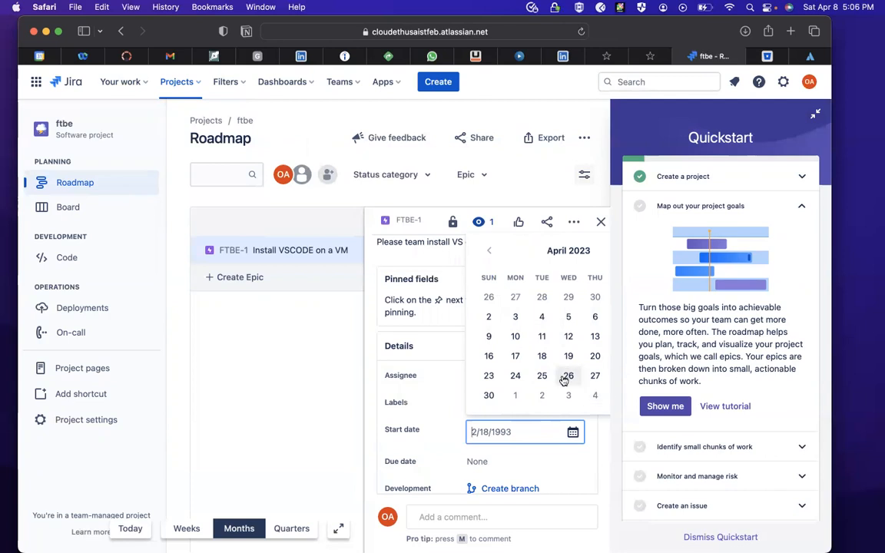
text(08)
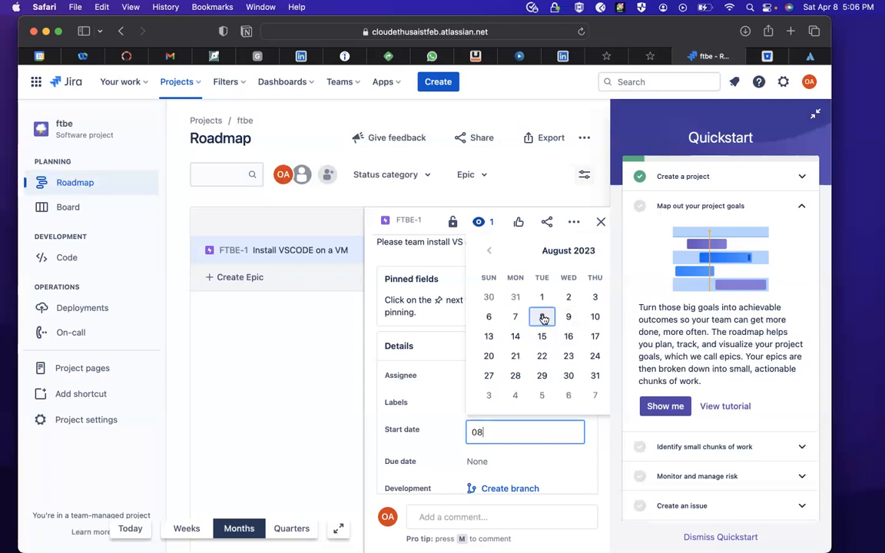
click(542, 318)
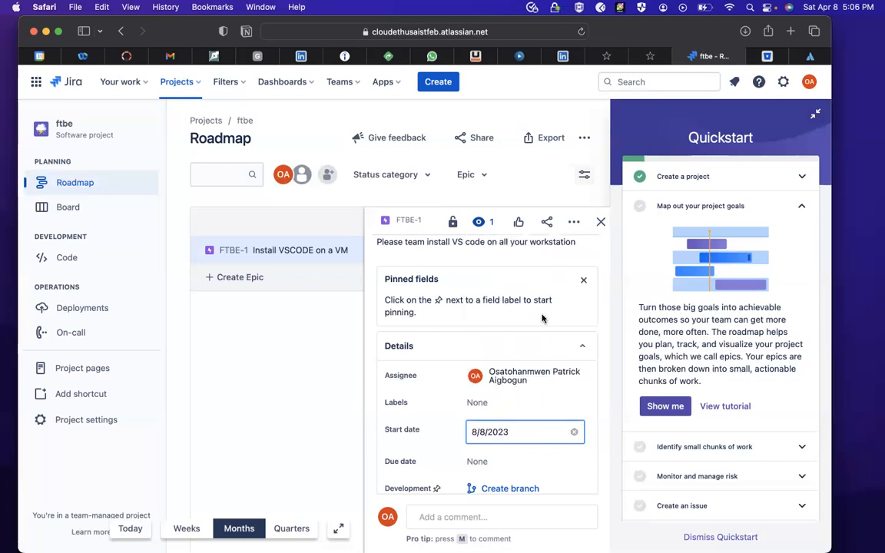
click(476, 457)
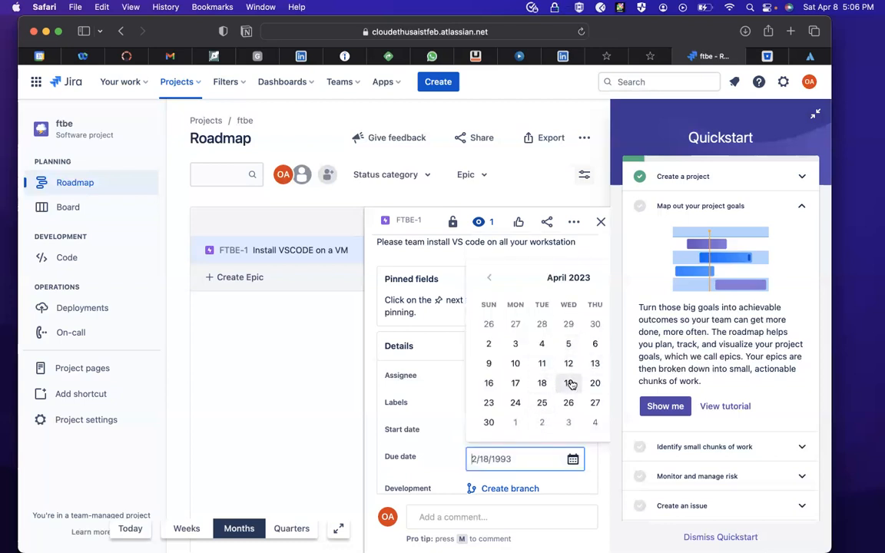
click(543, 363)
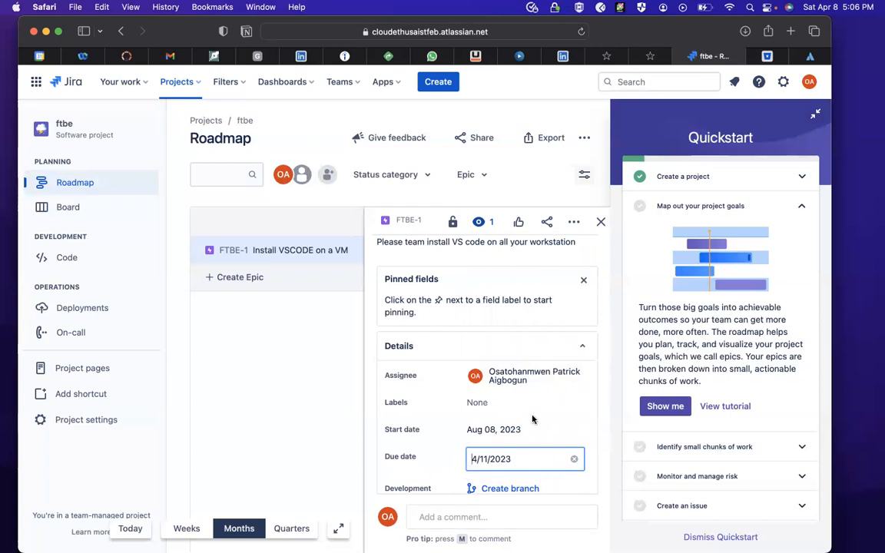
- Create a Feature branch for the epic in Bitbucket, in repository CloudEthusiast/php-exercise from development, with the suggested name FTBE-1-install-vscode-on-a-vm
scroll(491, 422, down, 2)
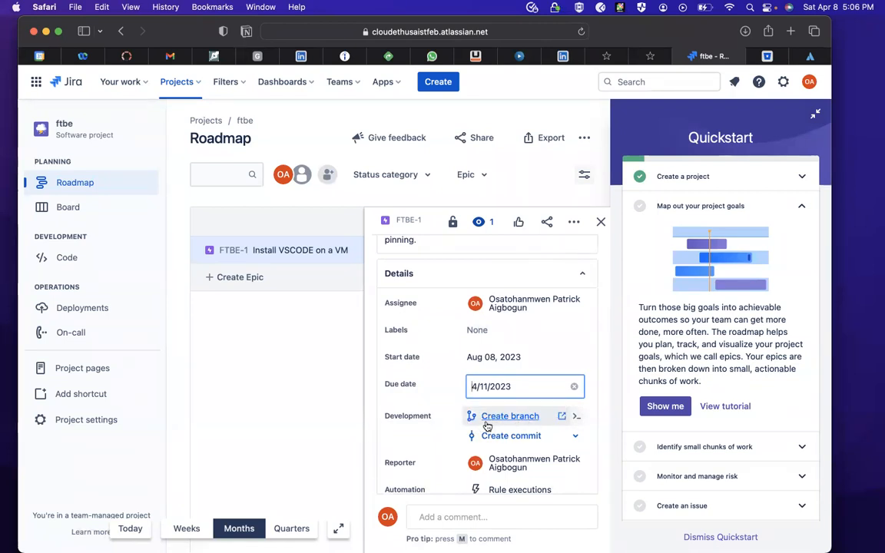
click(561, 417)
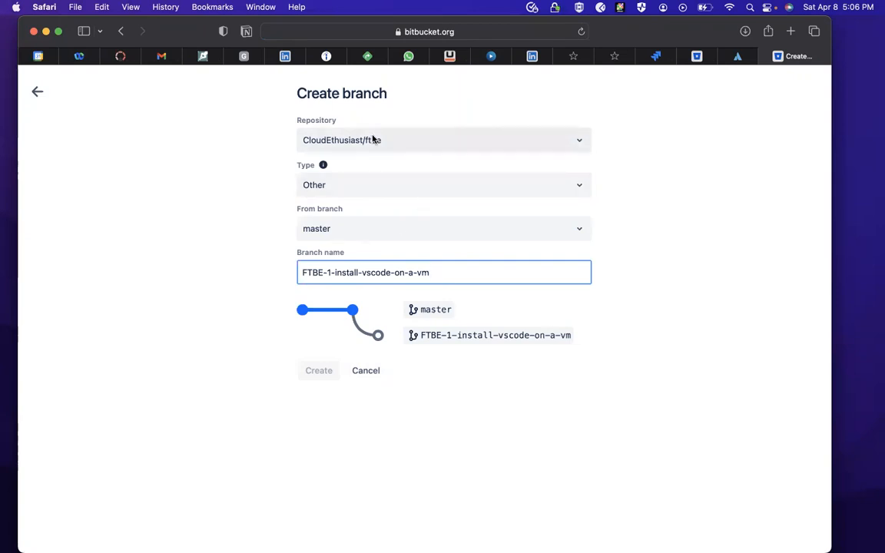
click(427, 141)
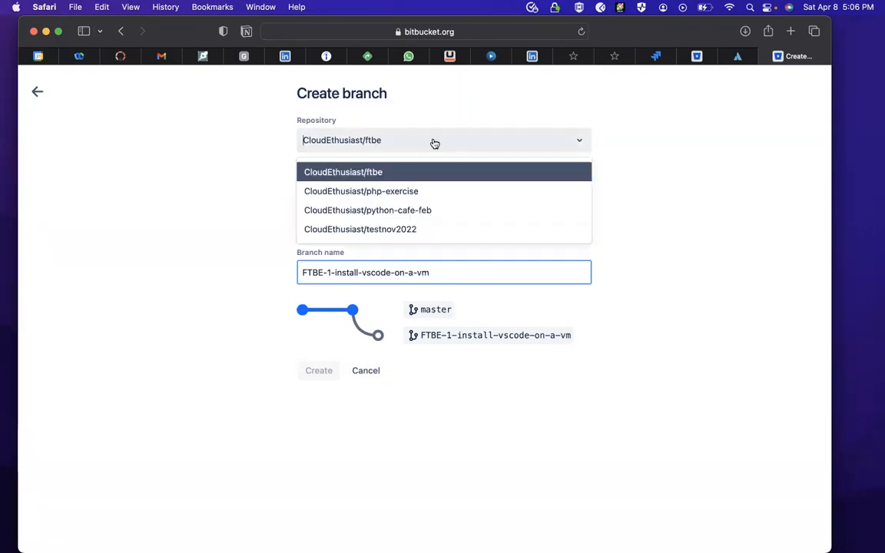
click(388, 191)
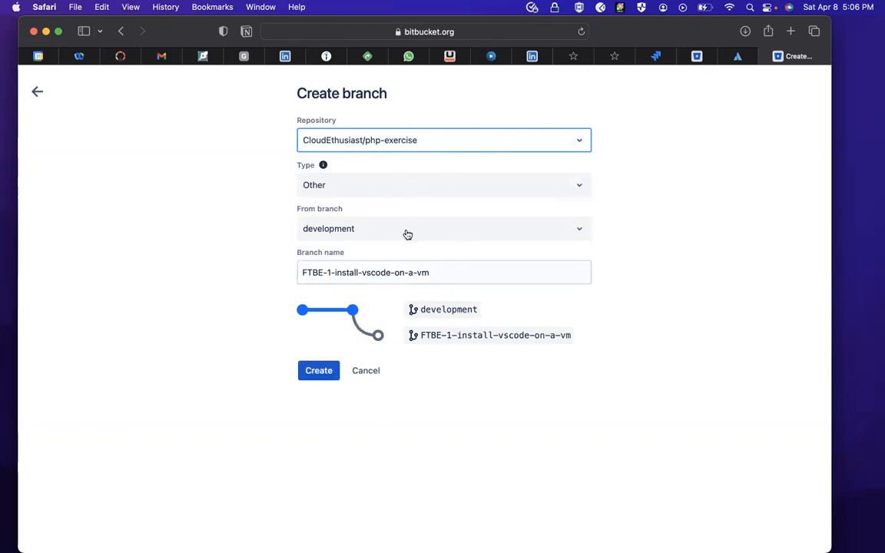
click(389, 186)
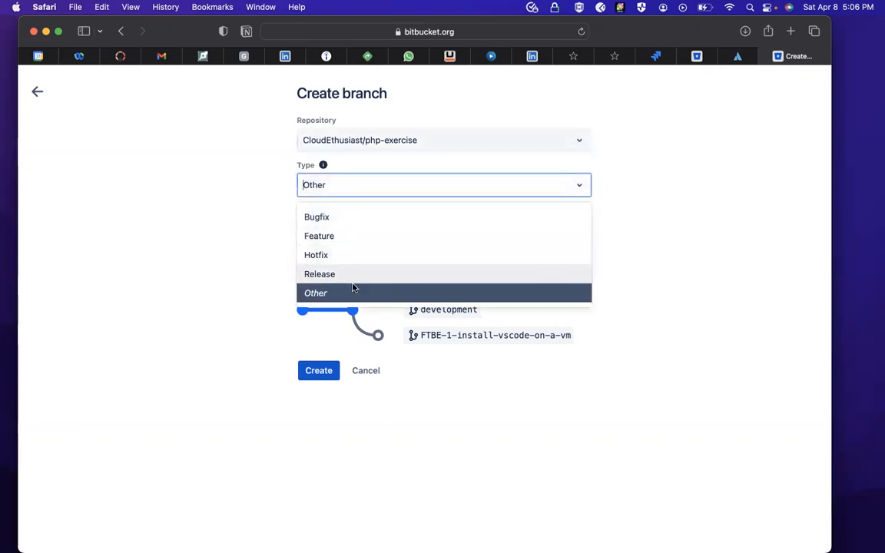
click(352, 244)
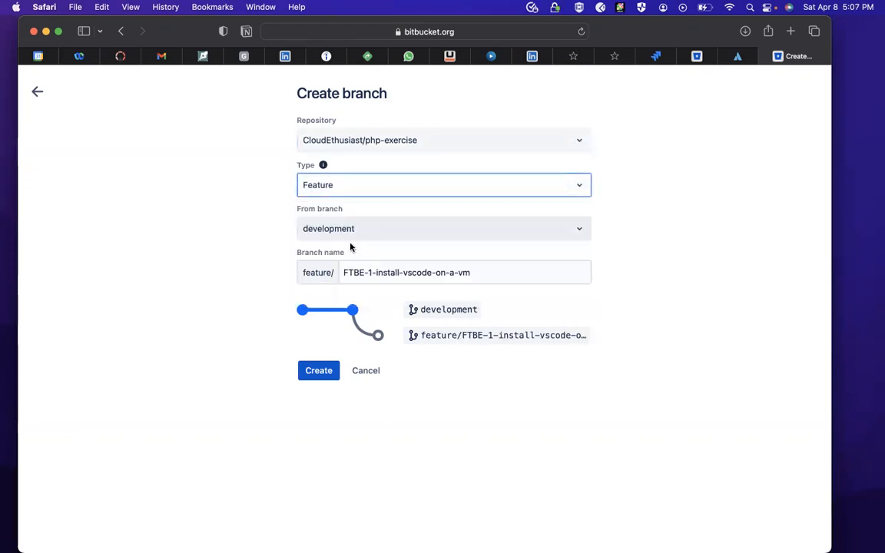
click(318, 371)
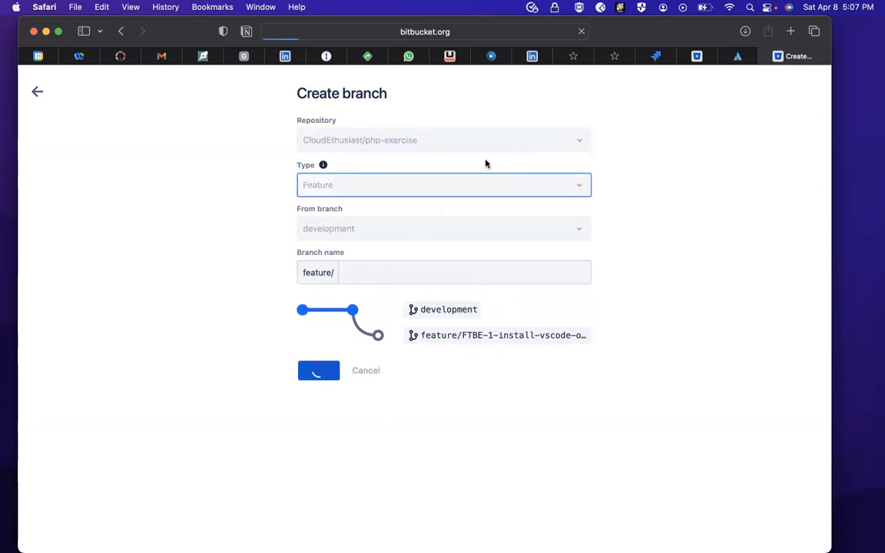
- Switch to Bitbucket and check the branches and tags of the python-cafe-feb repository
click(736, 58)
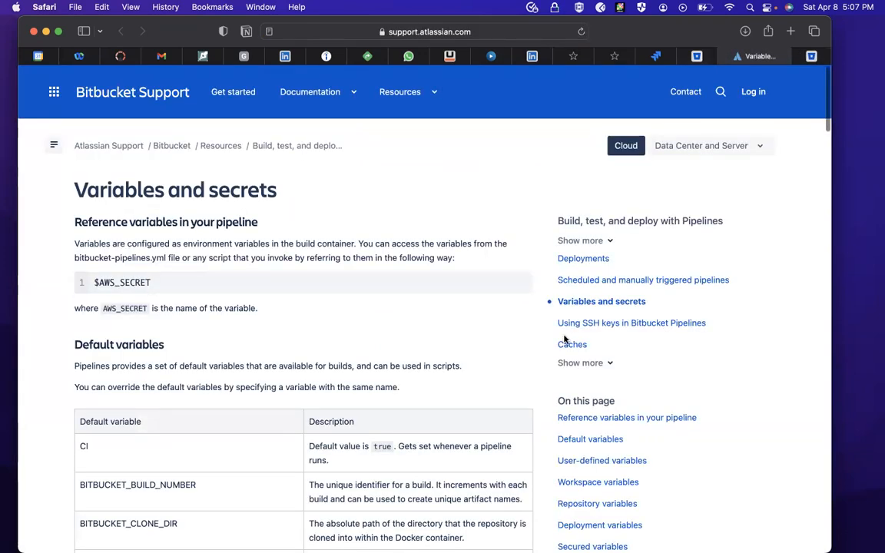
click(655, 57)
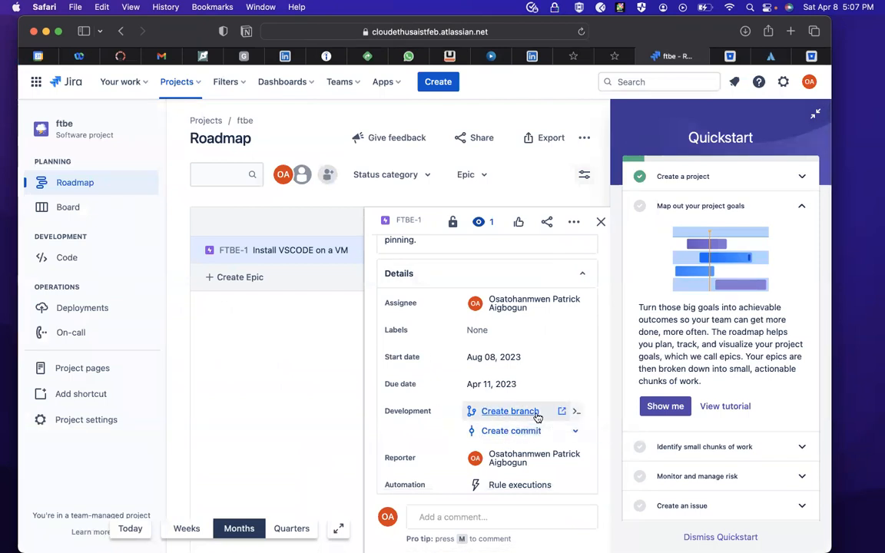
click(727, 60)
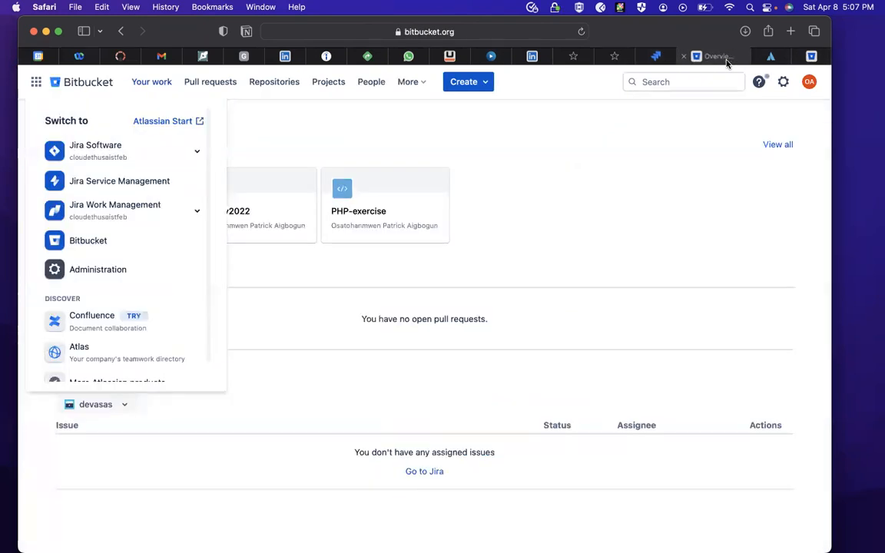
click(459, 212)
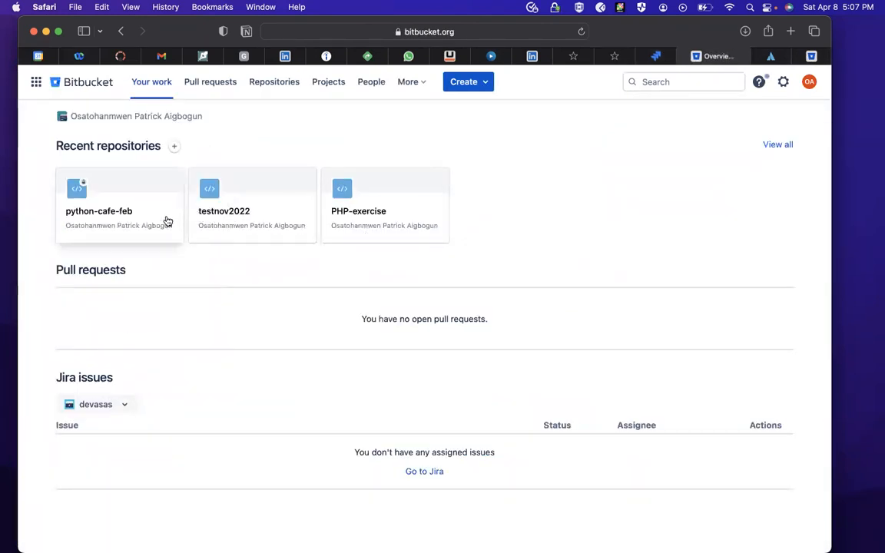
click(130, 212)
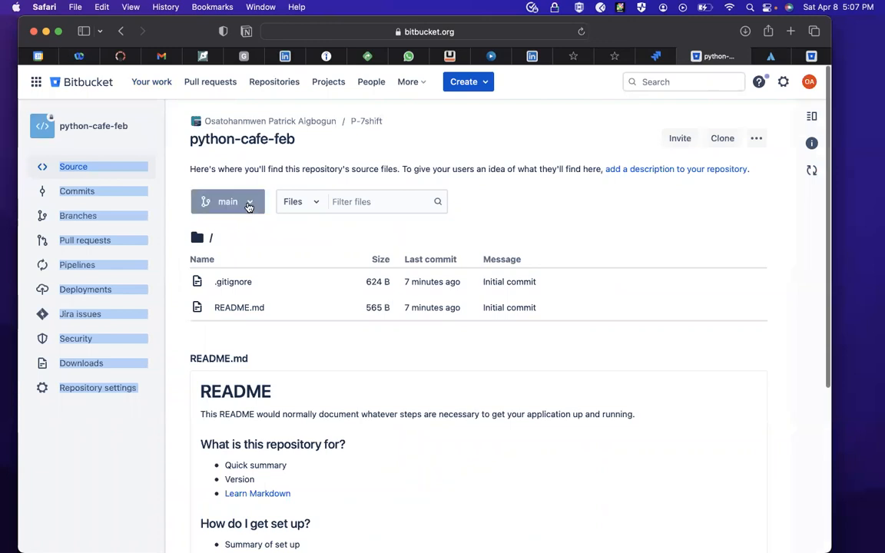
click(248, 202)
click(263, 270)
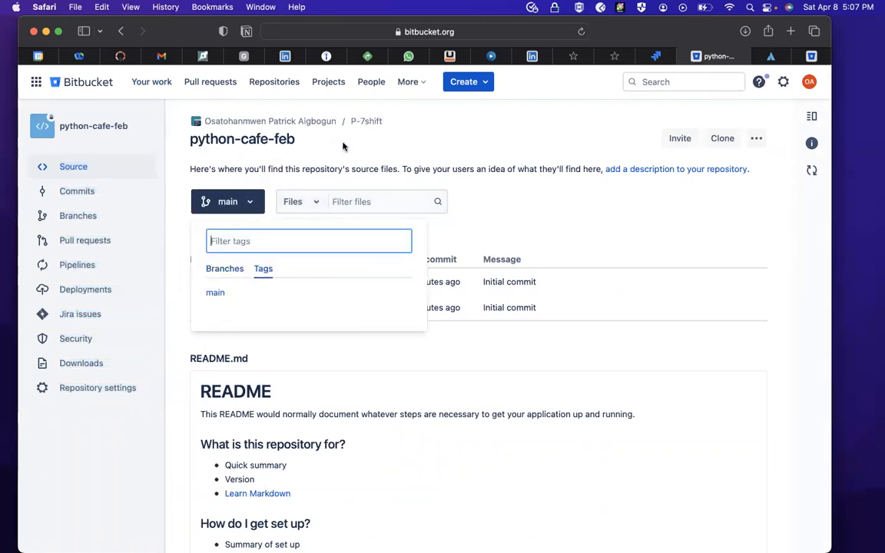
click(309, 134)
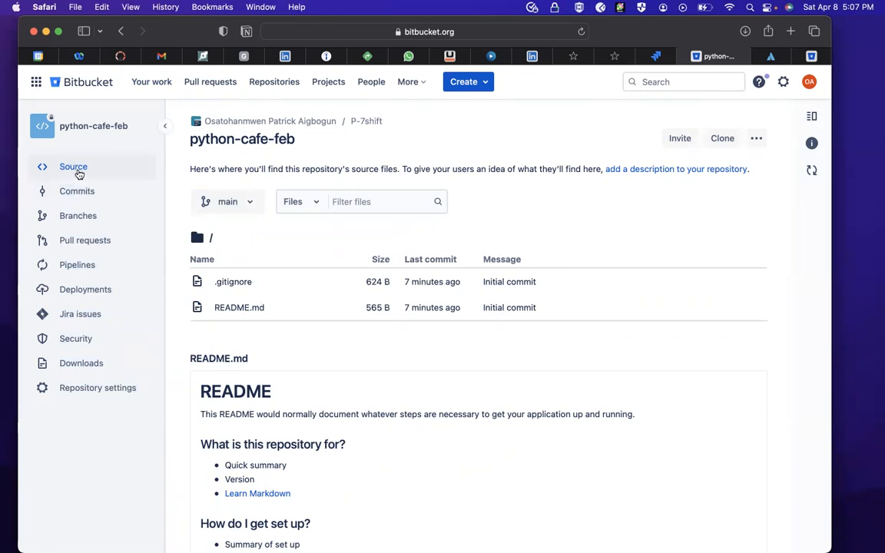
- Reopen python-cafe-feb from the list of all repositories and inspect its branches
click(268, 83)
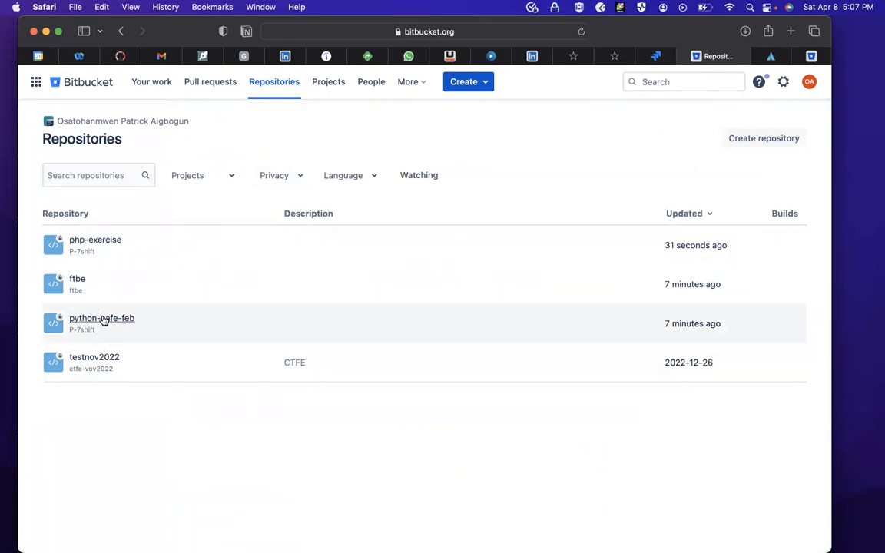
click(103, 319)
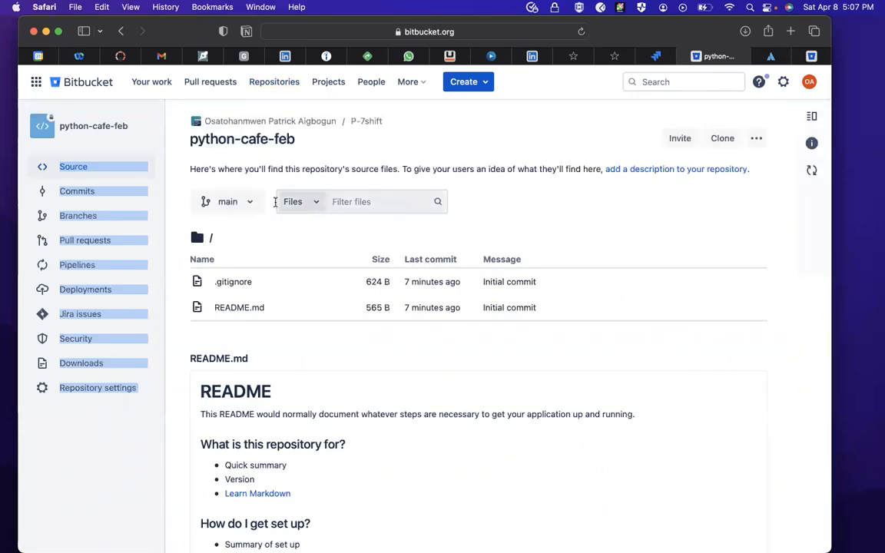
click(259, 206)
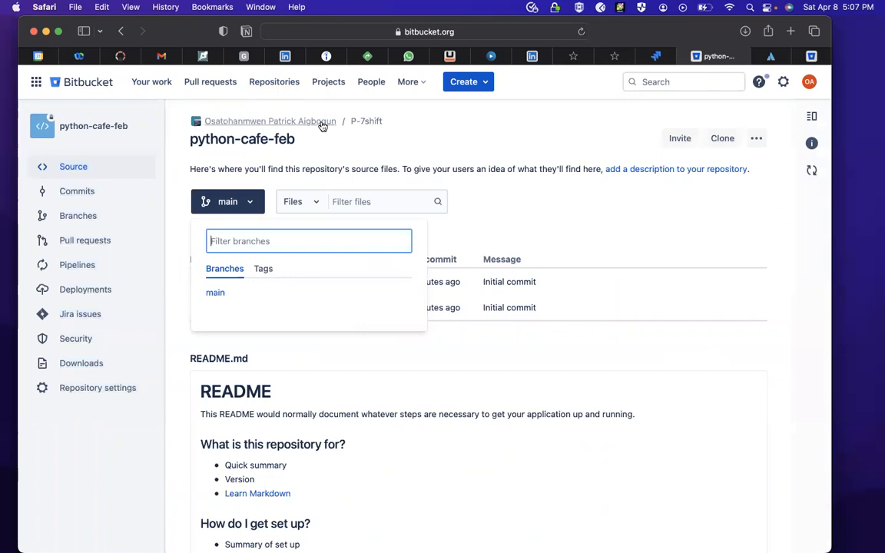
- Open the PHP-exercise repository and look up the branch feature/FTBE-1-install-vscode-on-a-vm among its branches
click(321, 125)
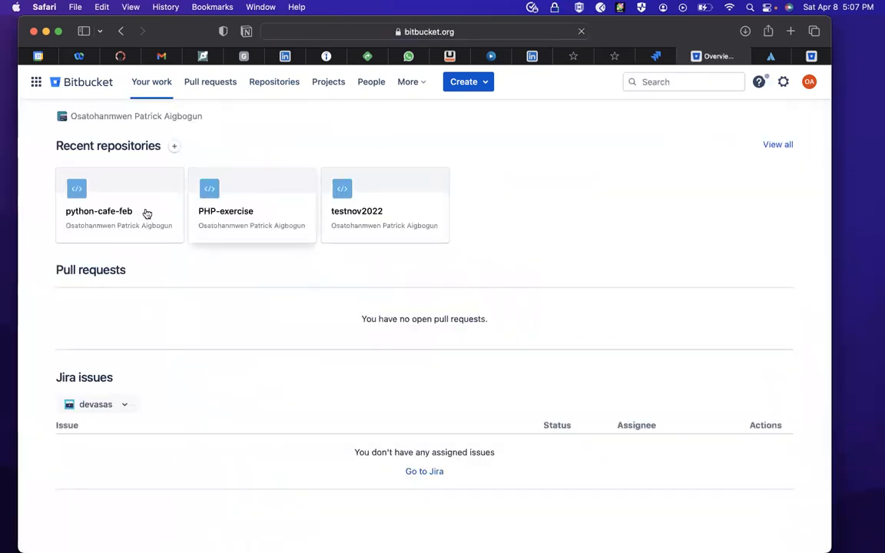
click(239, 210)
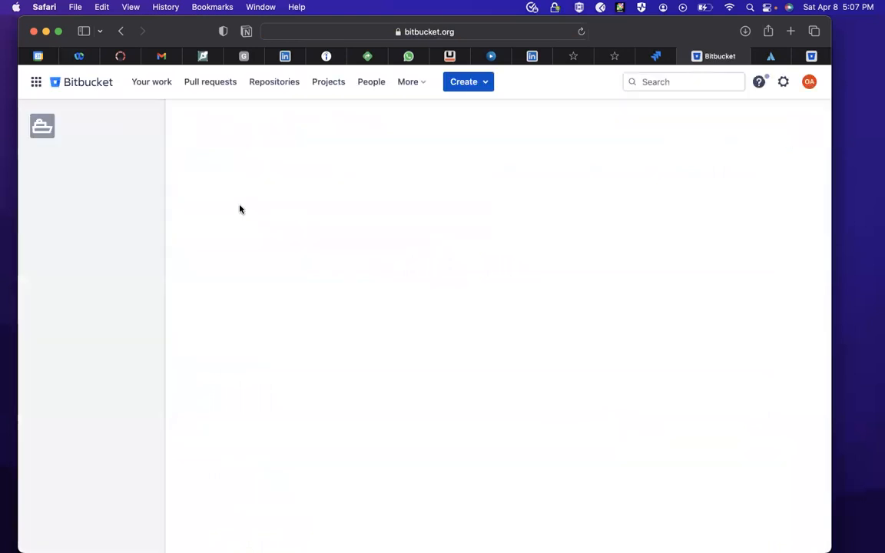
click(281, 201)
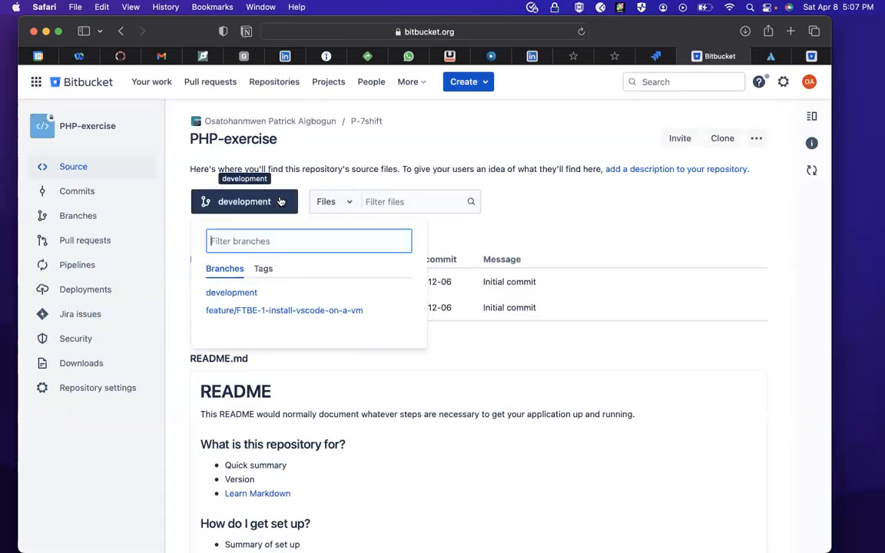
click(278, 310)
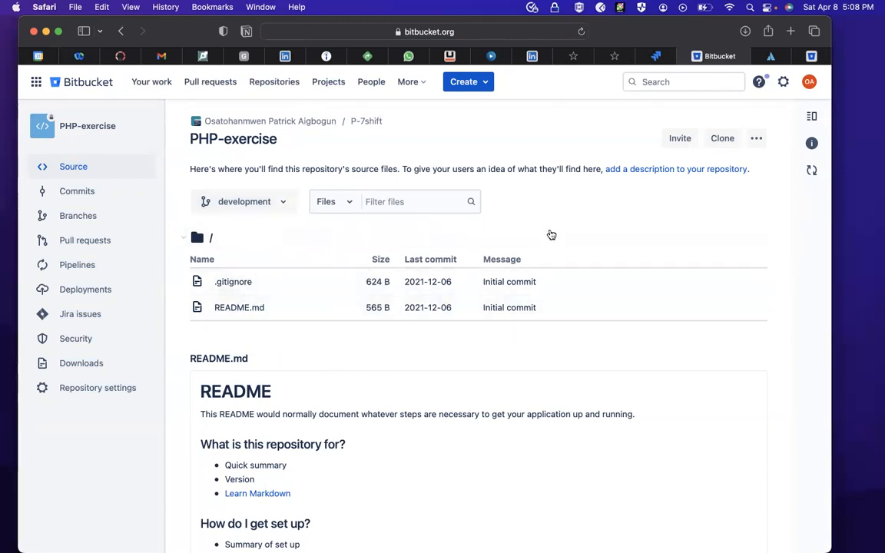
- Switch to Jira and review the assignee, dates and development fields of the Install VSCODE on a VM epic
click(660, 55)
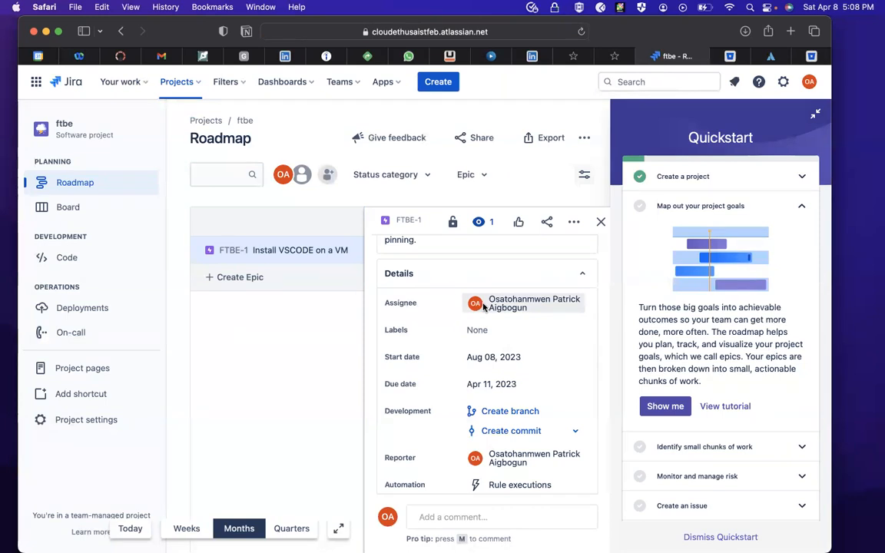
scroll(484, 304, up, 2)
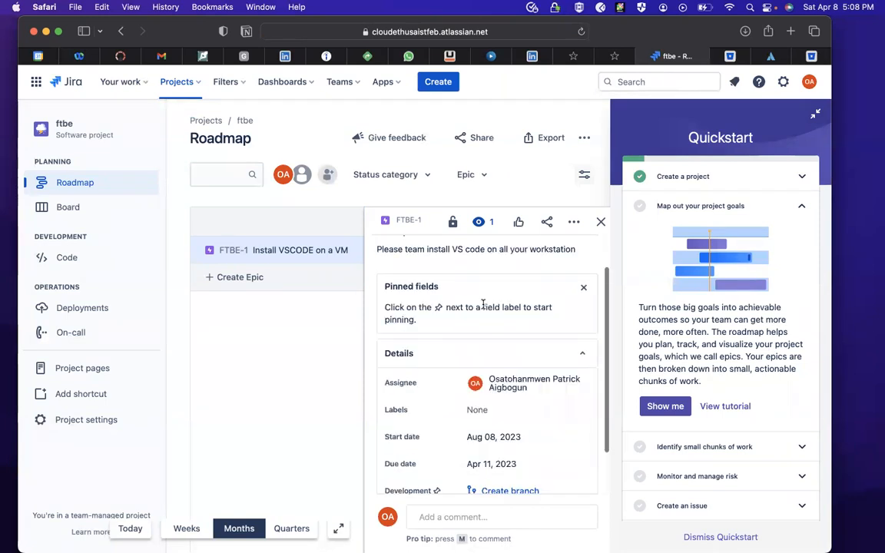
click(531, 380)
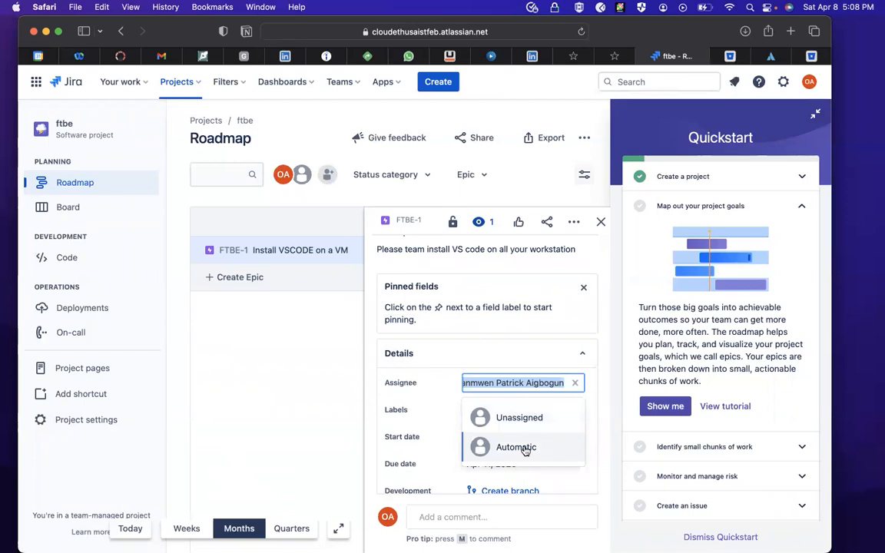
click(580, 322)
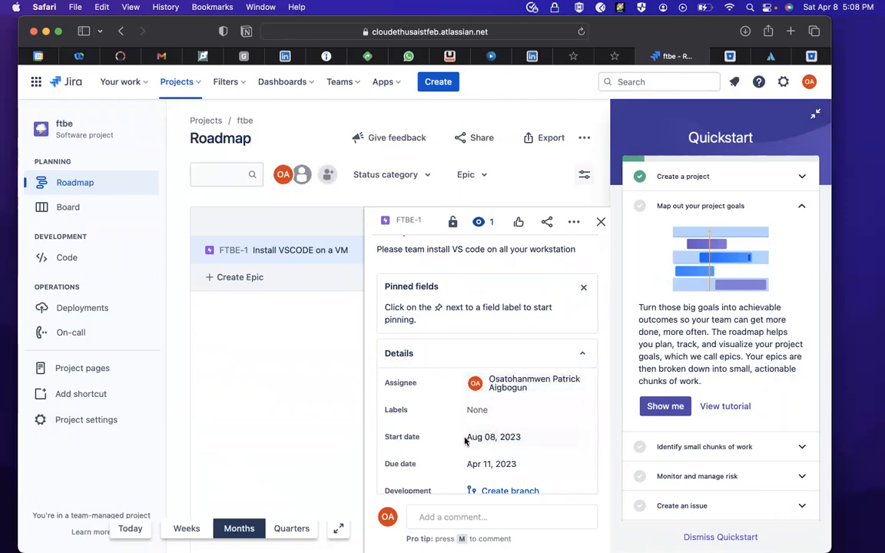
scroll(530, 461, down, 1)
scroll(530, 464, down, 4)
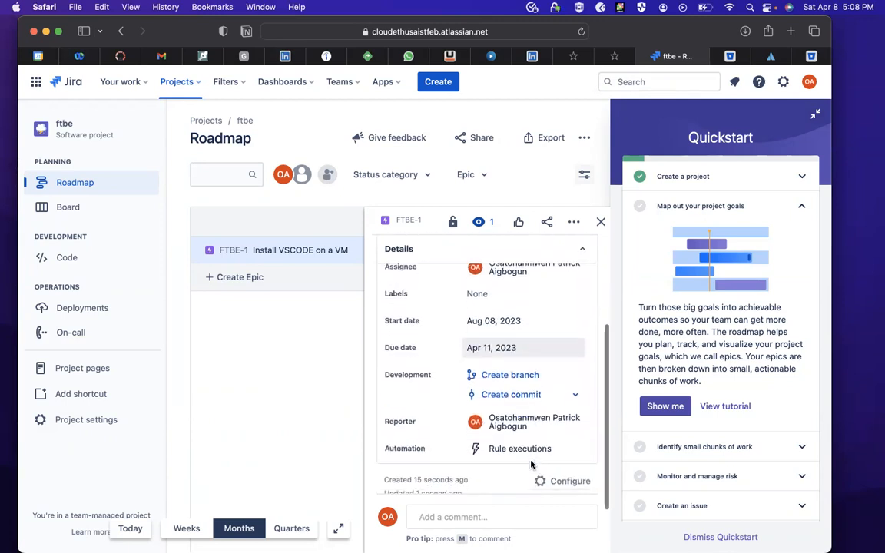
scroll(437, 344, up, 2)
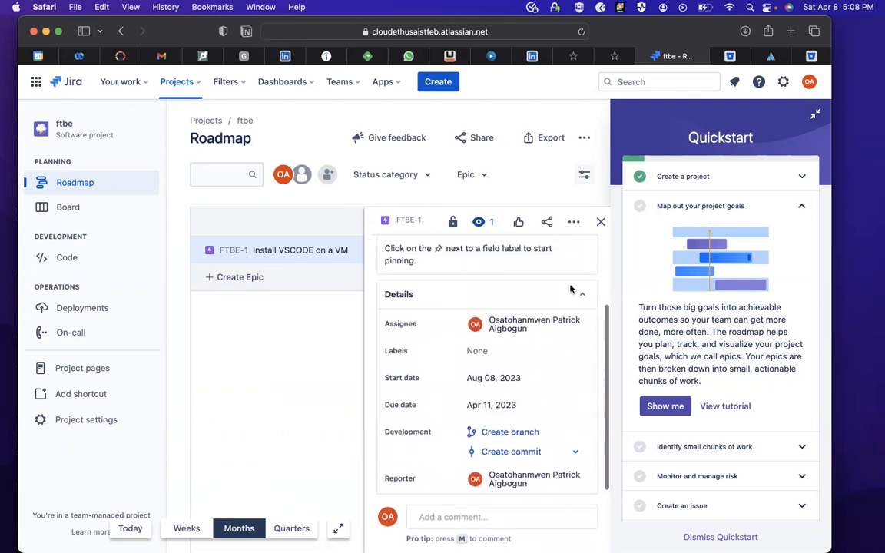
- Set the status of the Install VSCODE on a VM epic to Done and close its details
click(600, 223)
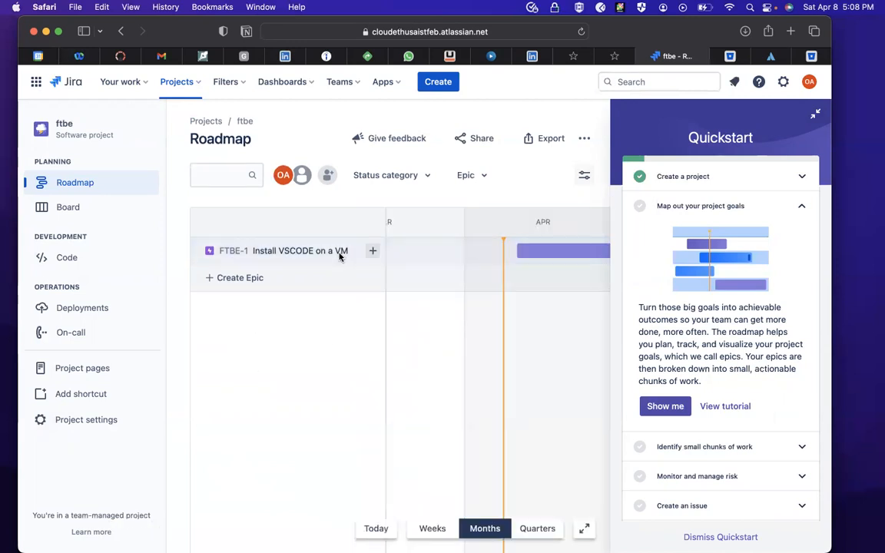
click(310, 250)
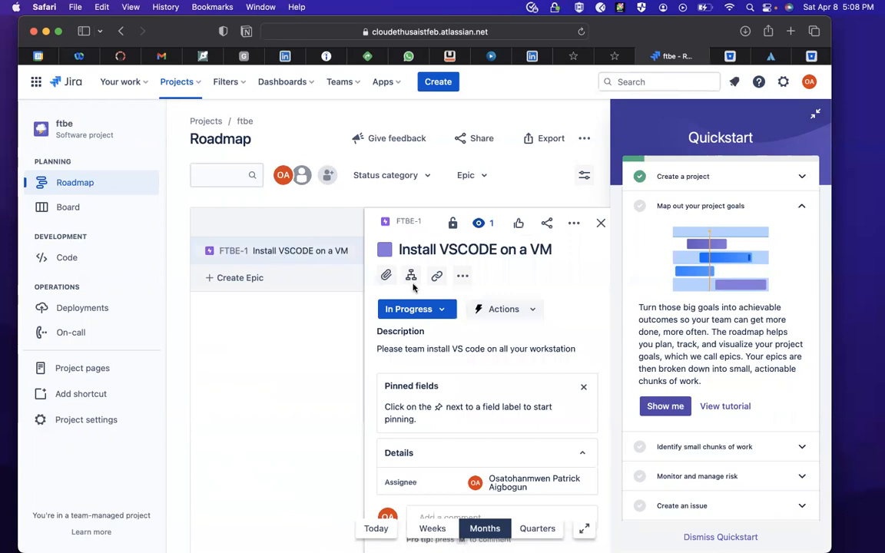
click(443, 310)
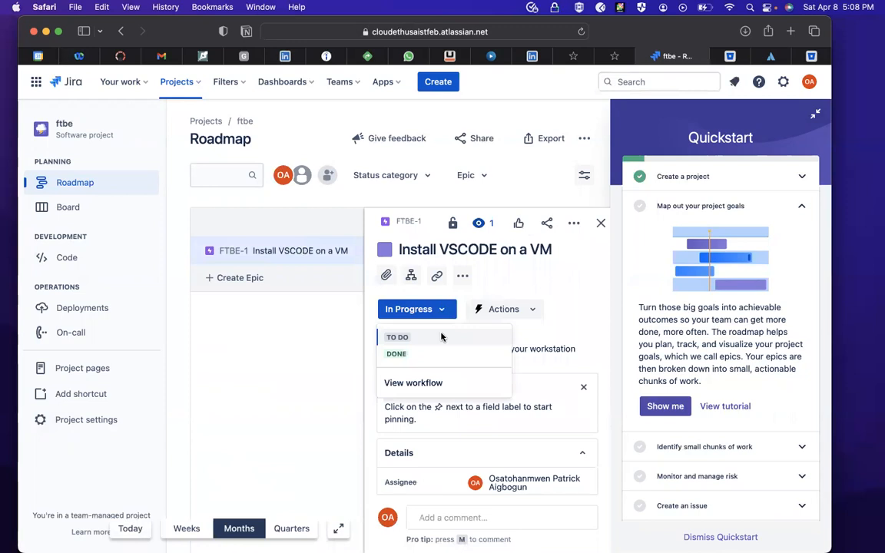
click(533, 309)
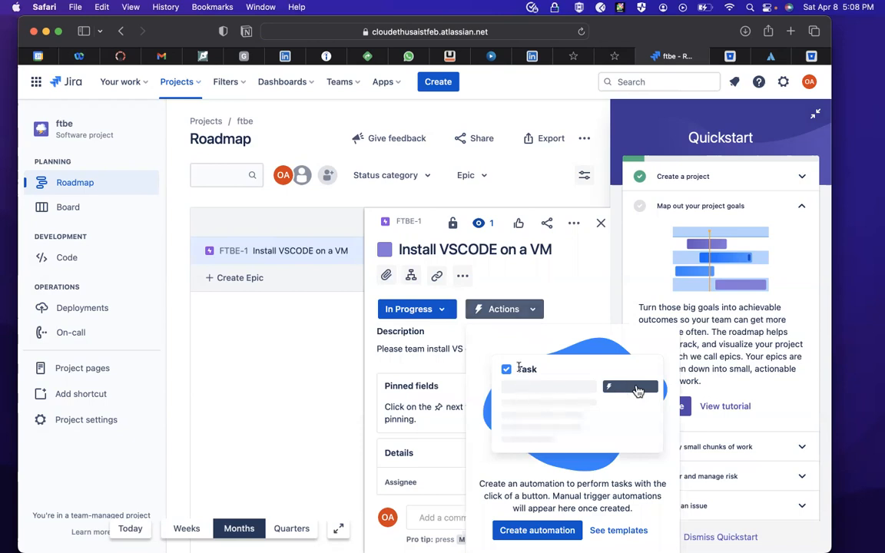
click(437, 310)
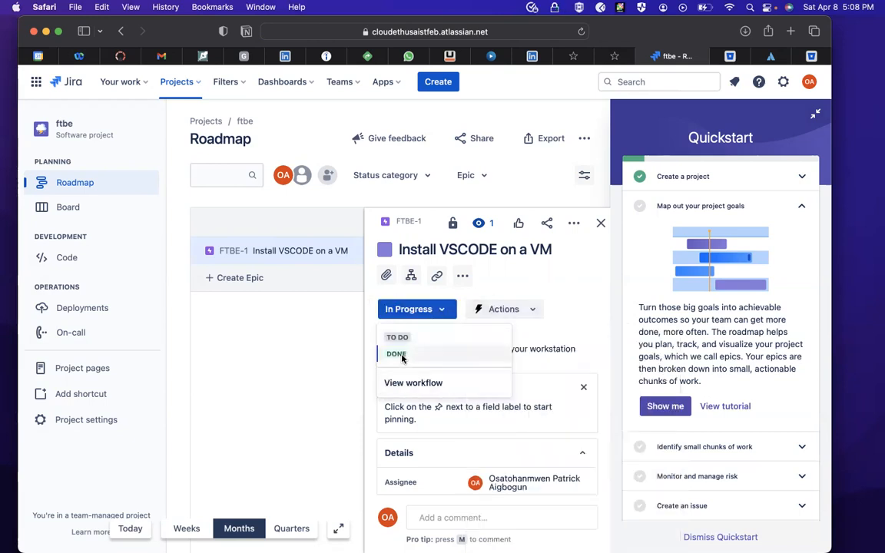
click(396, 354)
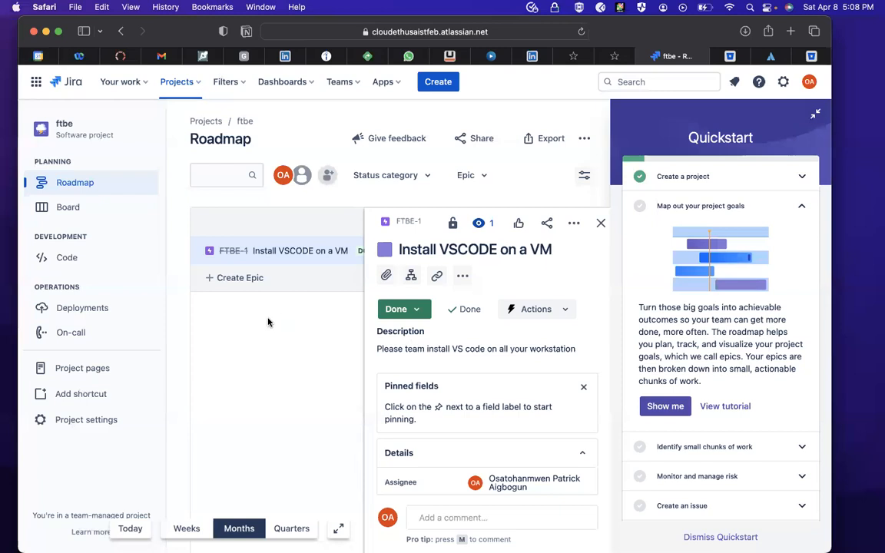
click(600, 223)
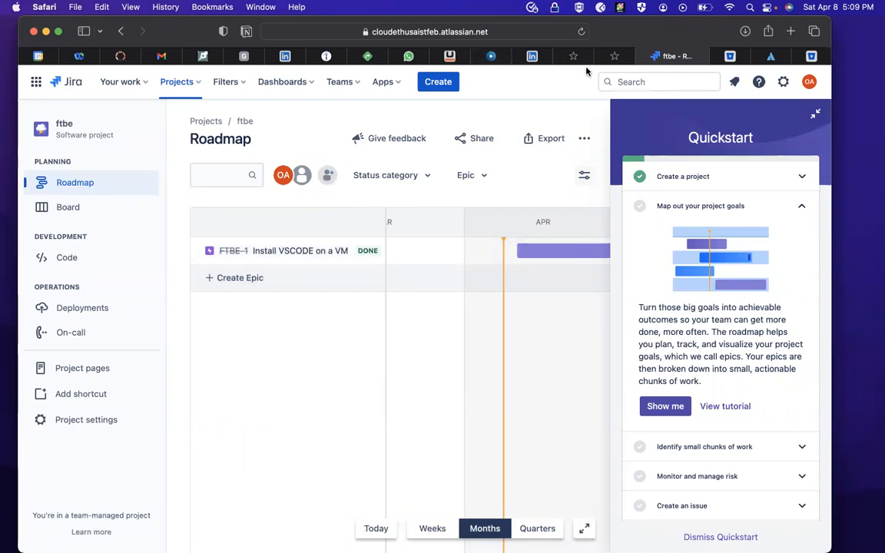
- Switch to Bitbucket and examine the branch list of the PHP-exercise repository for the epic's feature branch
click(730, 57)
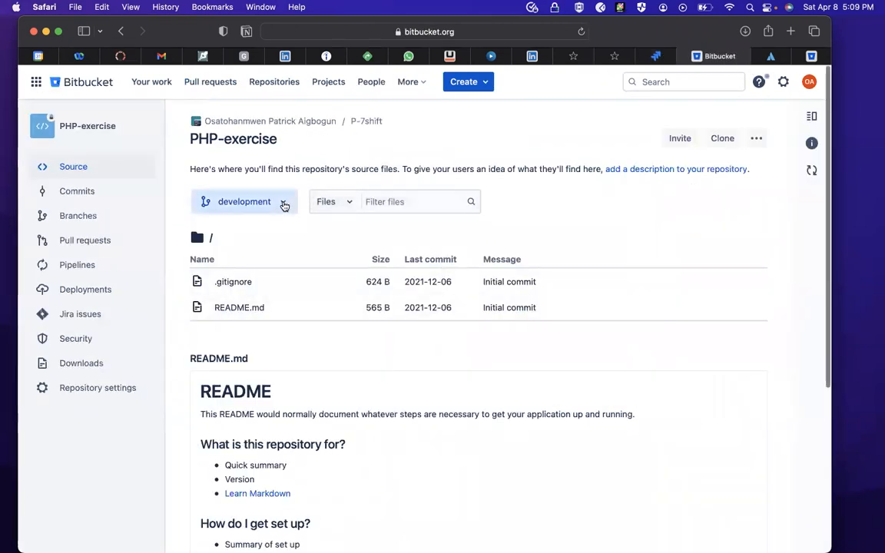
click(281, 202)
click(251, 313)
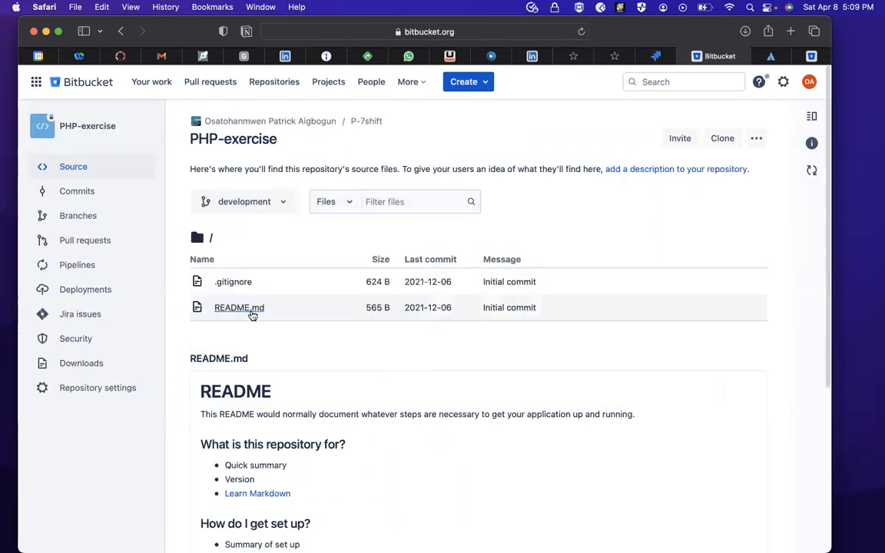
click(284, 204)
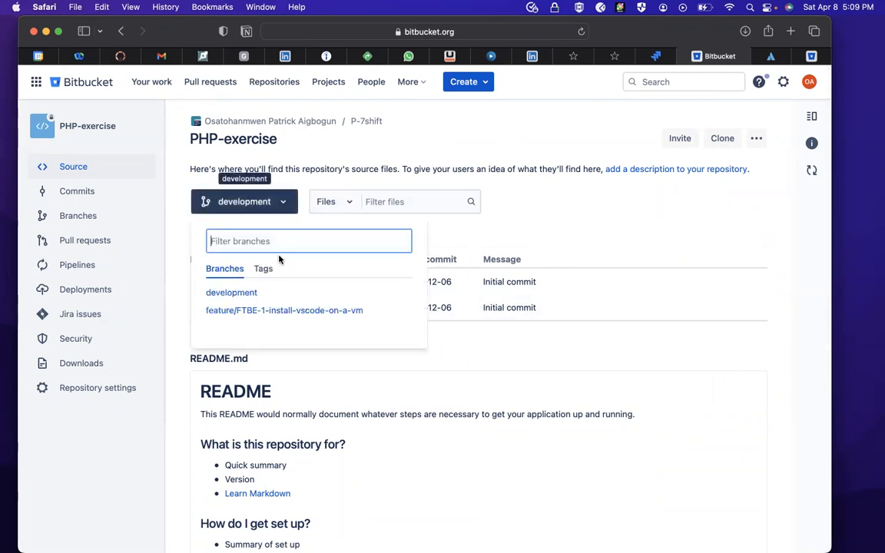
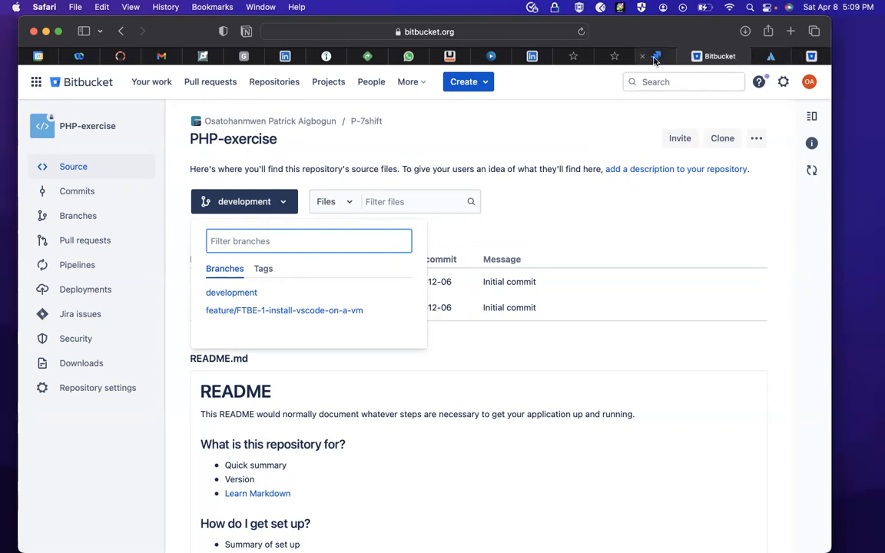
- Switch to the Jira roadmap, start a new epic entry and examine the timeline bar of the Install VSCODE on a VM epic
click(655, 58)
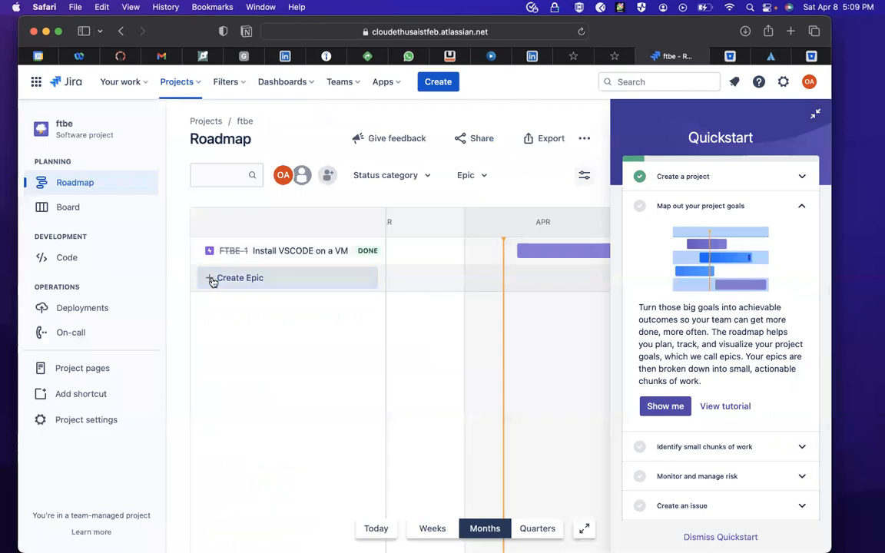
click(213, 279)
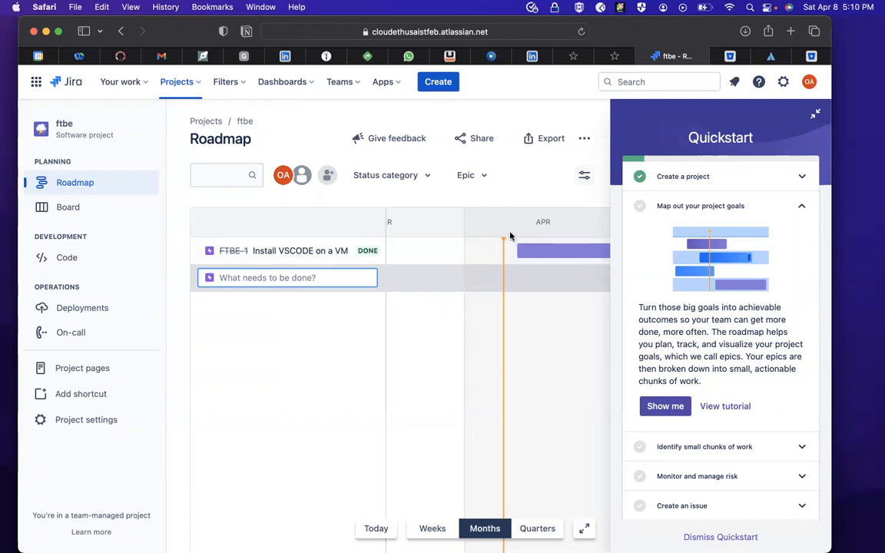
scroll(545, 257, right, 1)
scroll(545, 257, right, 5)
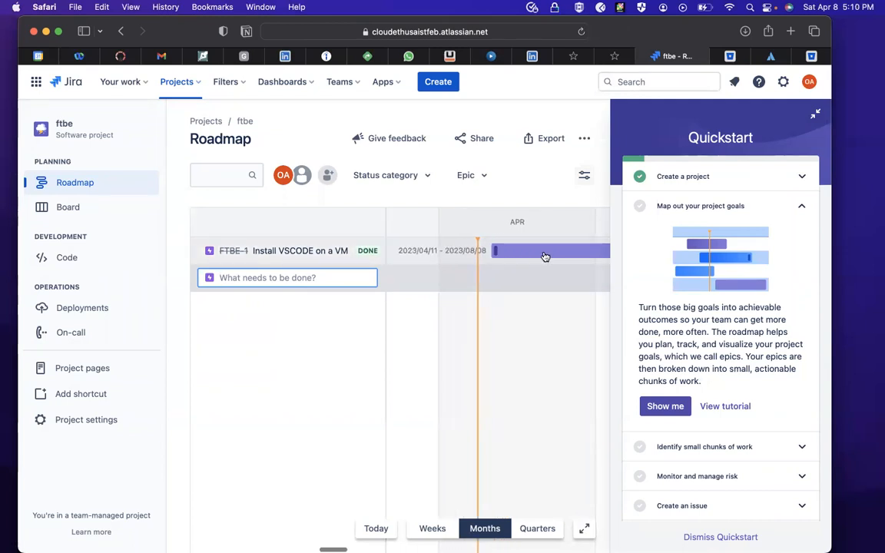
scroll(545, 256, right, 10)
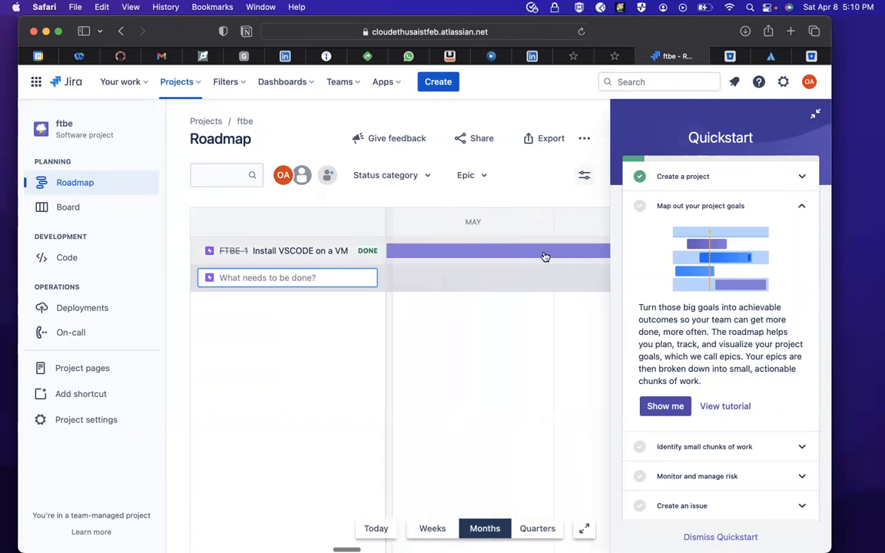
scroll(543, 257, left, 3)
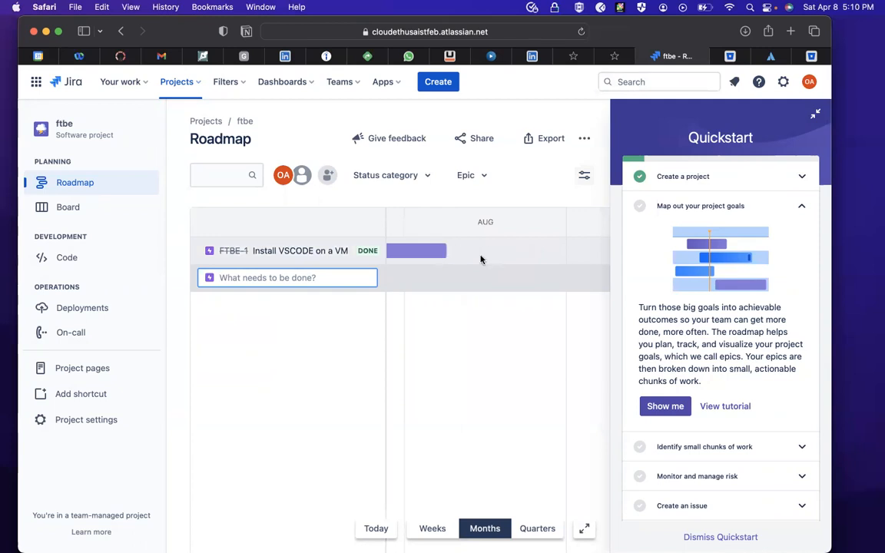
scroll(448, 255, right, 2)
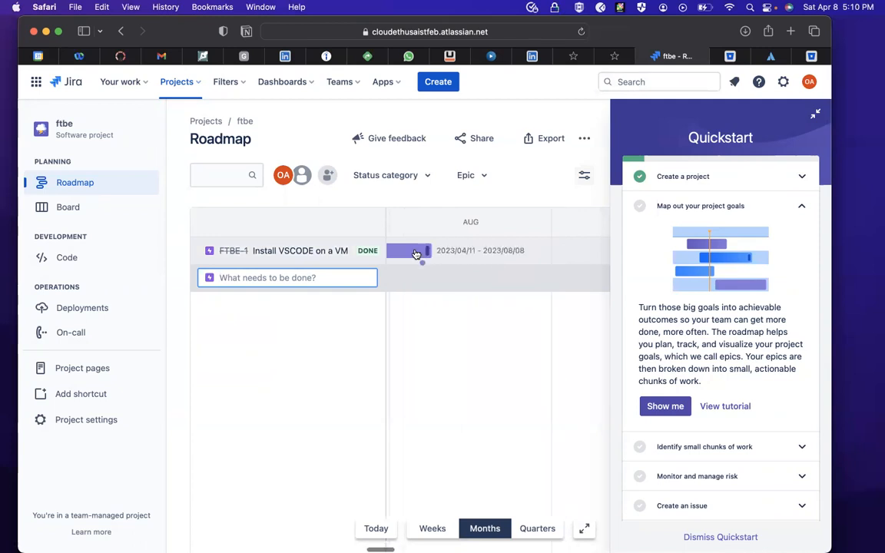
scroll(416, 255, left, 10)
scroll(415, 254, left, 4)
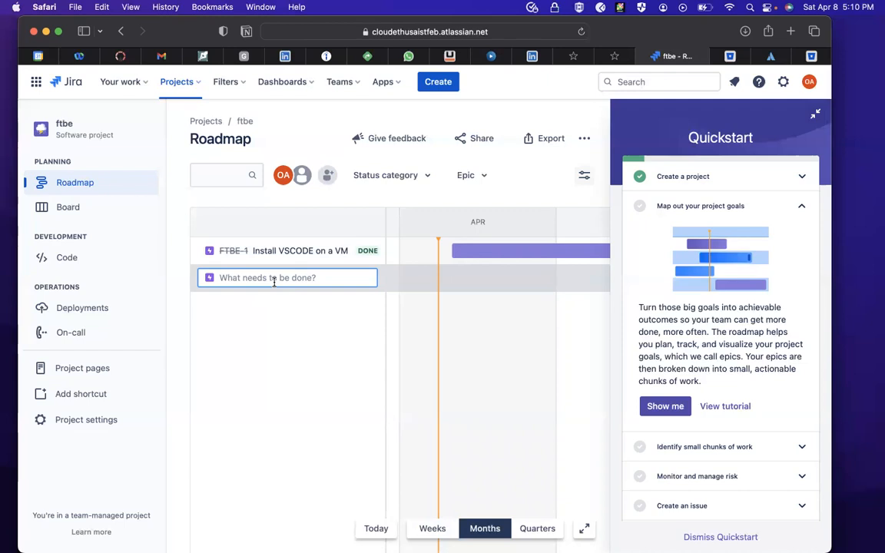
- Create the epic on the roadmap with the name complete-scrum-certification
text(complete-scrum-certification)
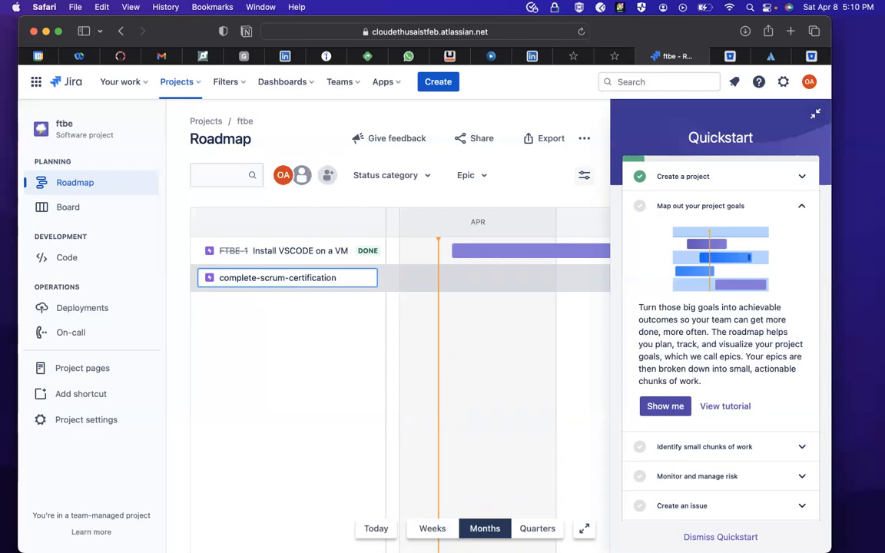
key(Return)
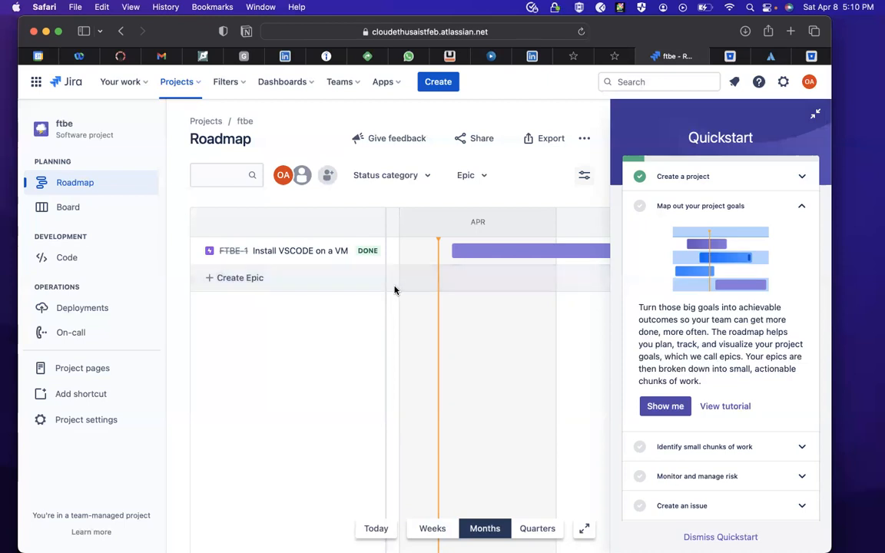
click(321, 285)
key(Return)
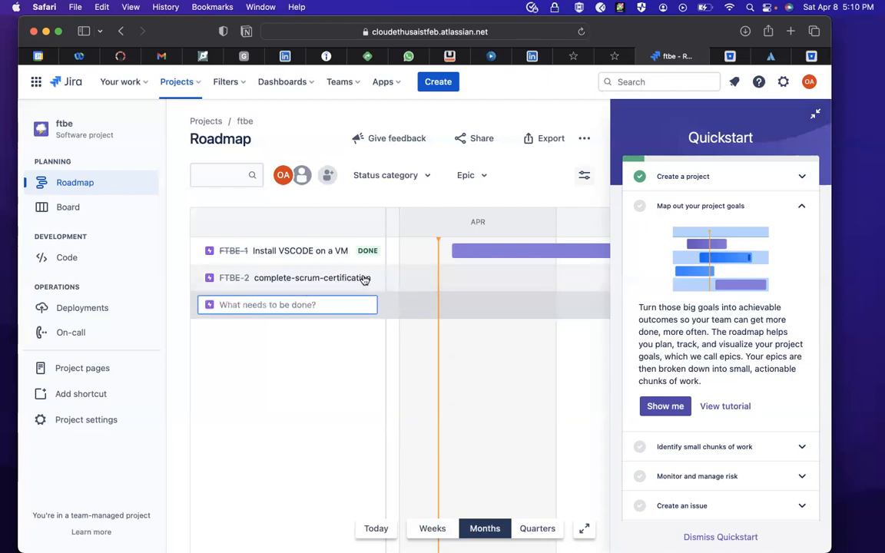
- Open the complete-scrum-certification epic and save the description "Please complete all scrum training"
click(364, 278)
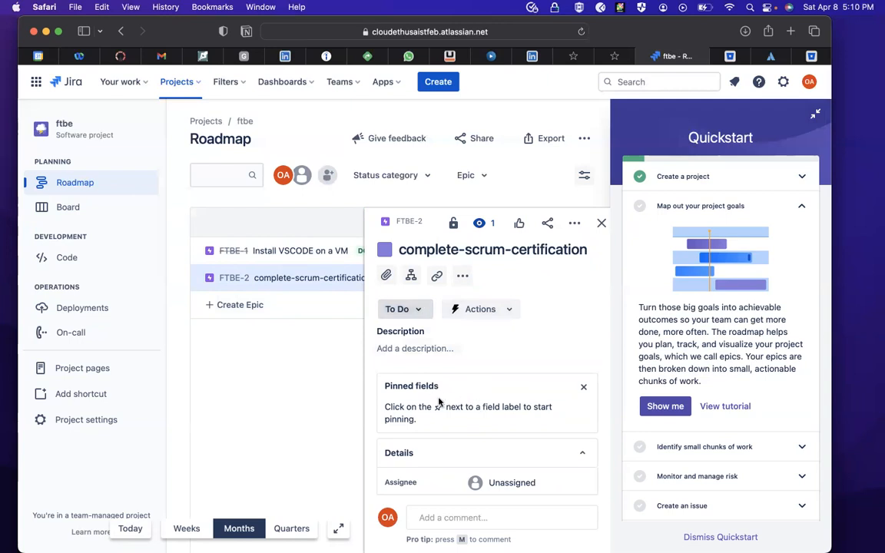
click(418, 347)
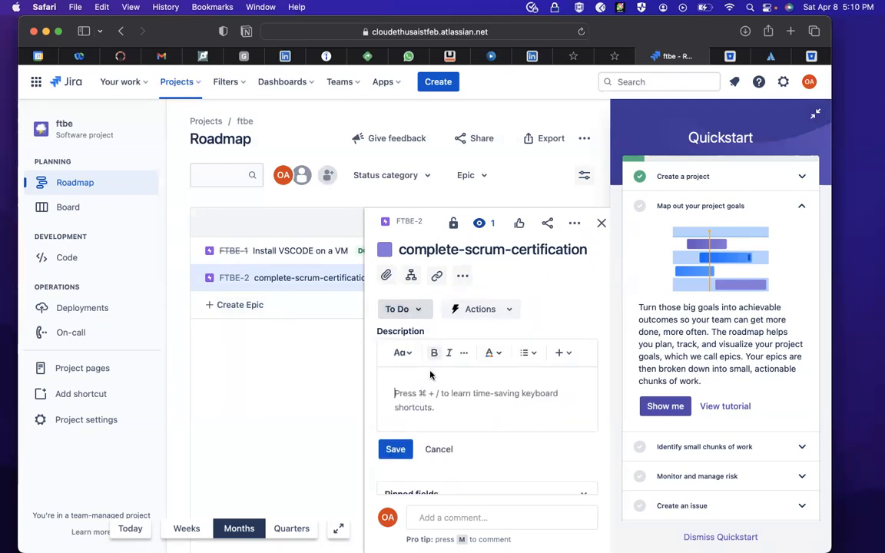
text(Please)
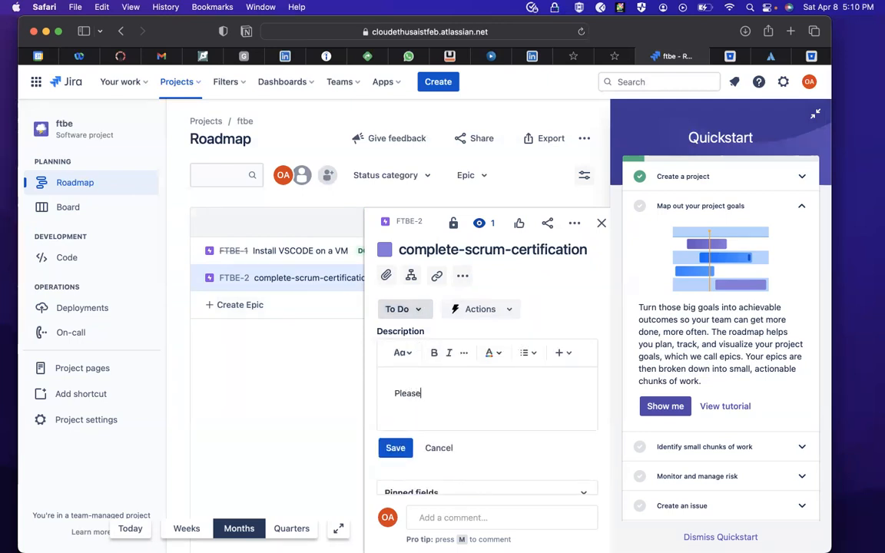
text( complete LL)
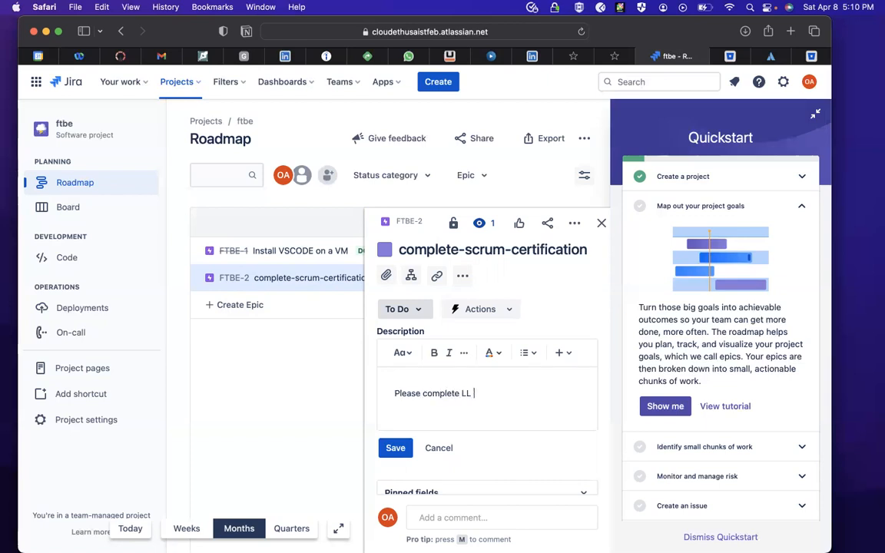
key(BackSpace)
key(BackSpace)
text(aall)
key(BackSpace)
key(BackSpace)
key(BackSpace)
text(ll scrum training-)
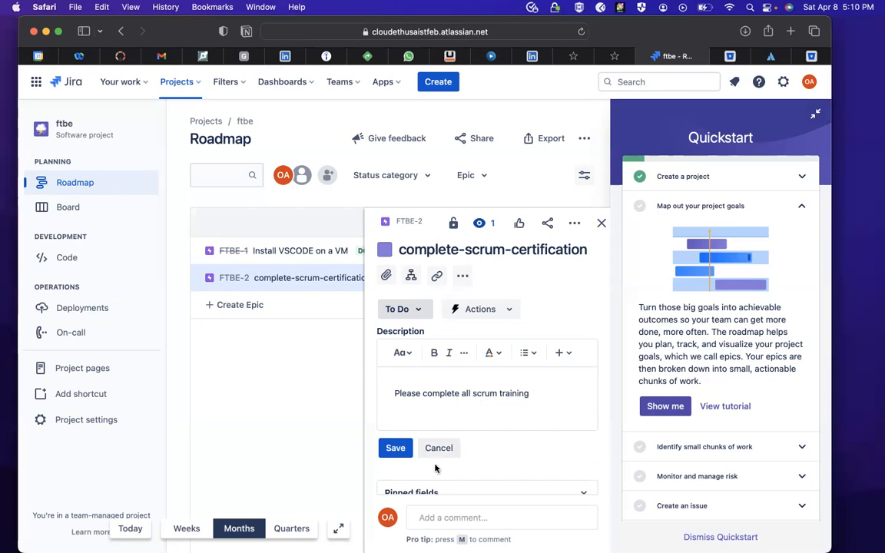
click(395, 446)
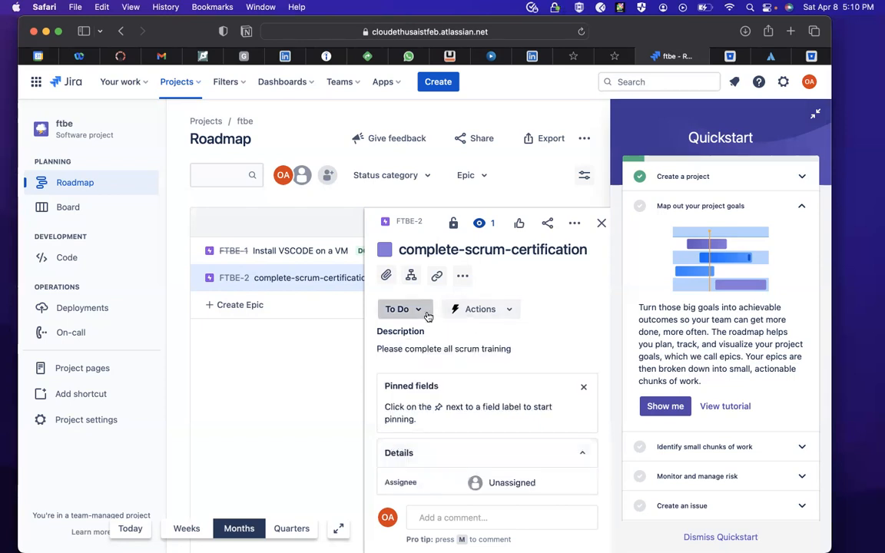
click(403, 309)
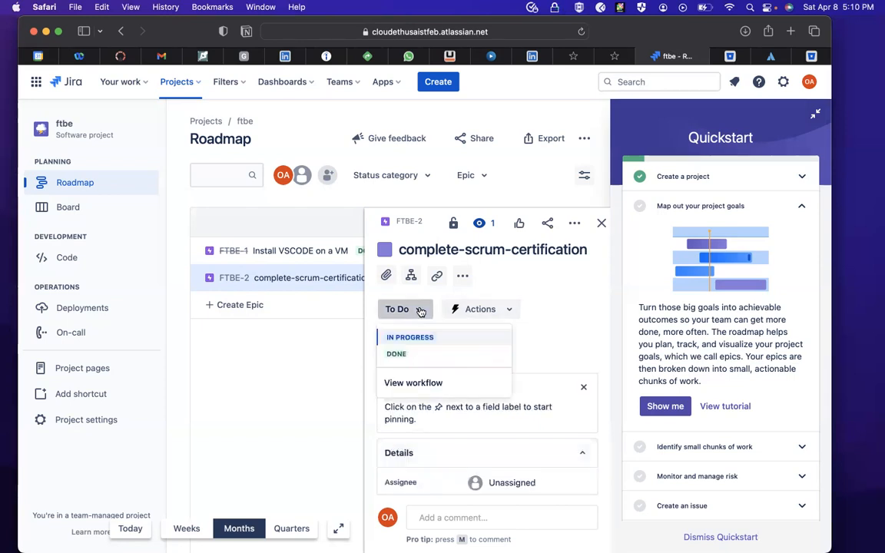
click(499, 310)
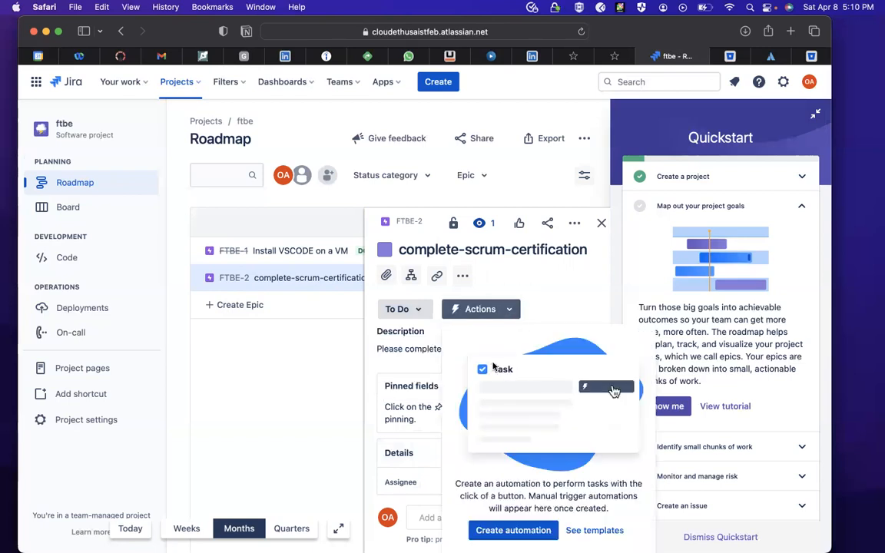
click(542, 267)
click(461, 277)
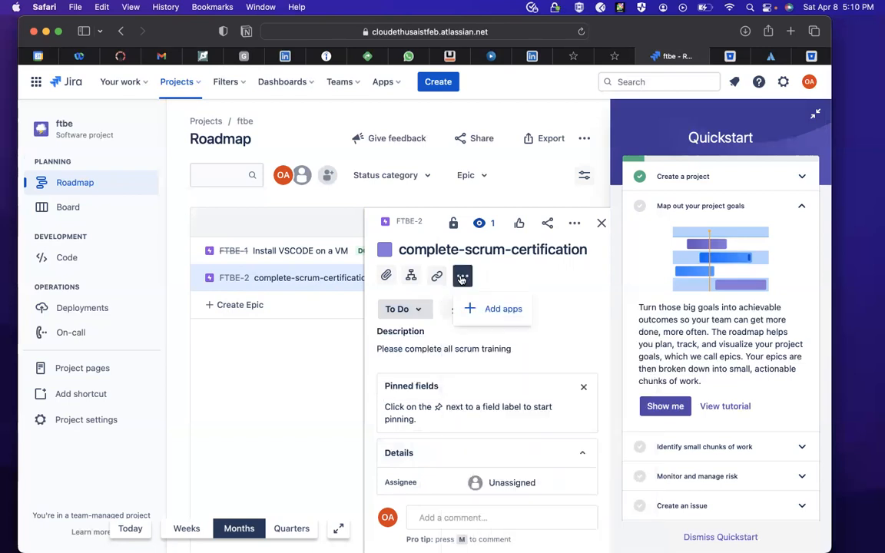
- Add a child issue named "read through the meteraisl" to the complete-scrum-certification epic
click(411, 276)
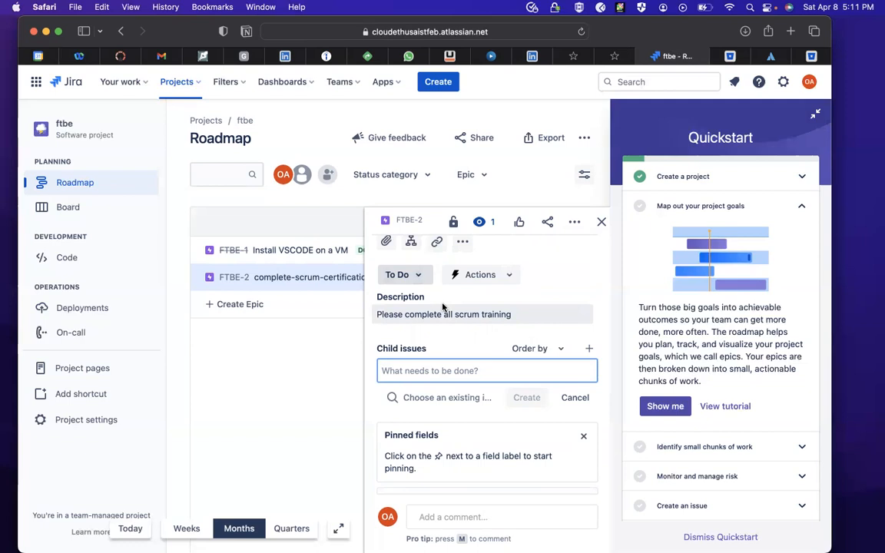
text(read throu)
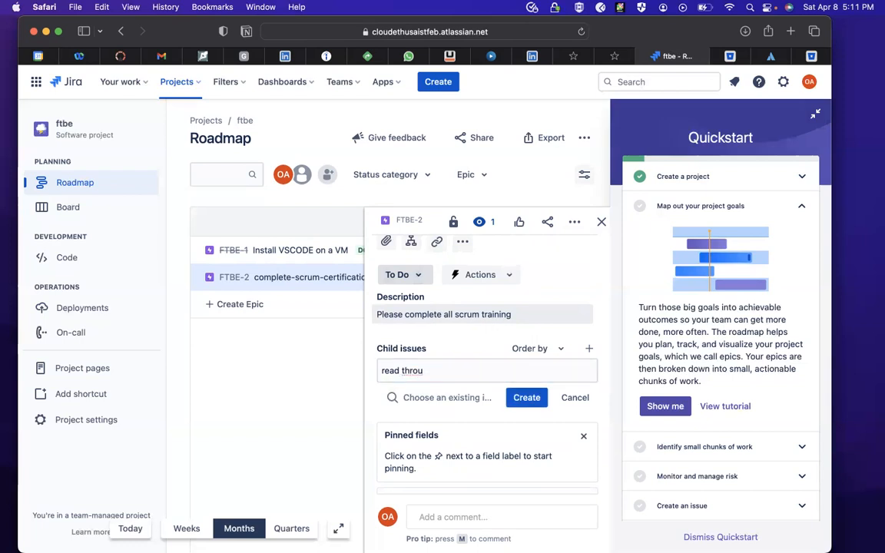
click(439, 373)
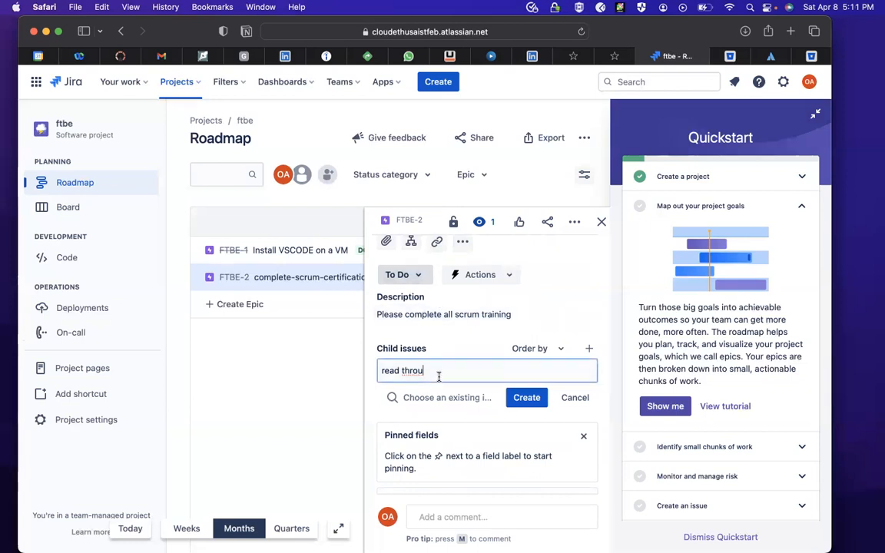
text(gh the )
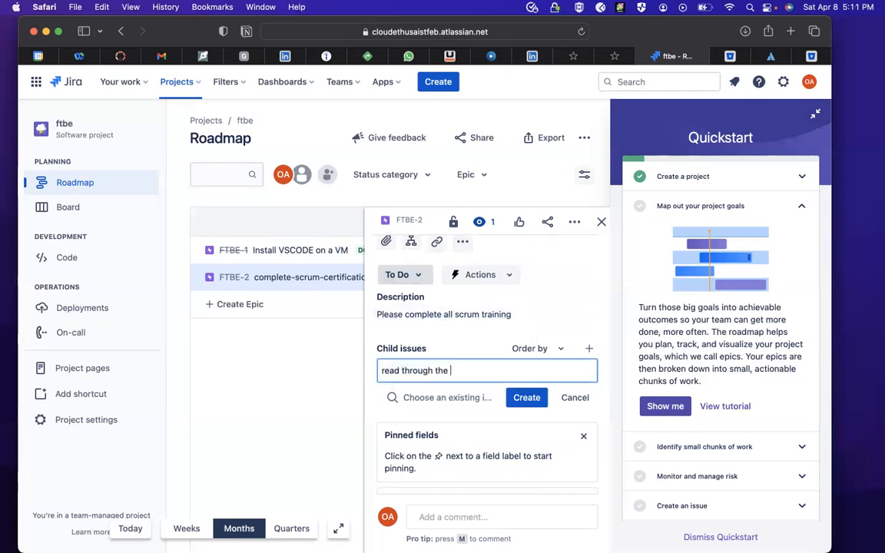
text(meterails)
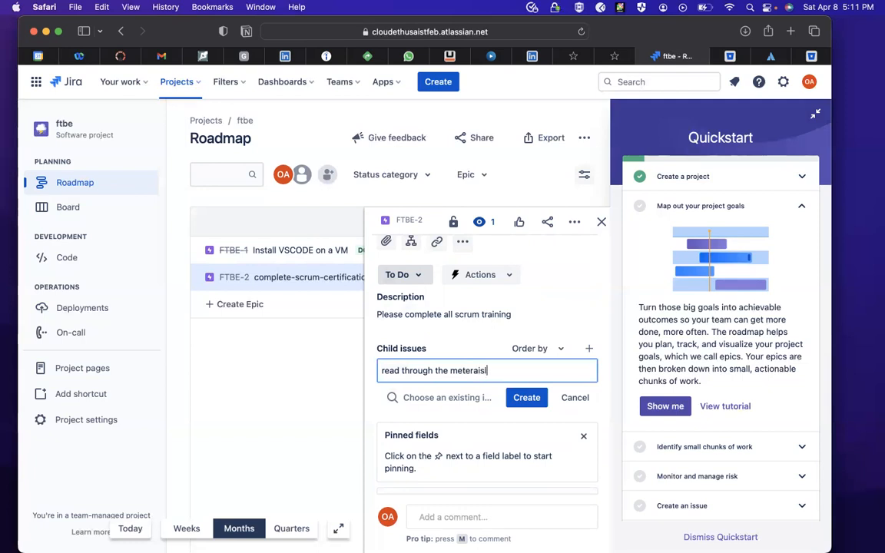
click(521, 398)
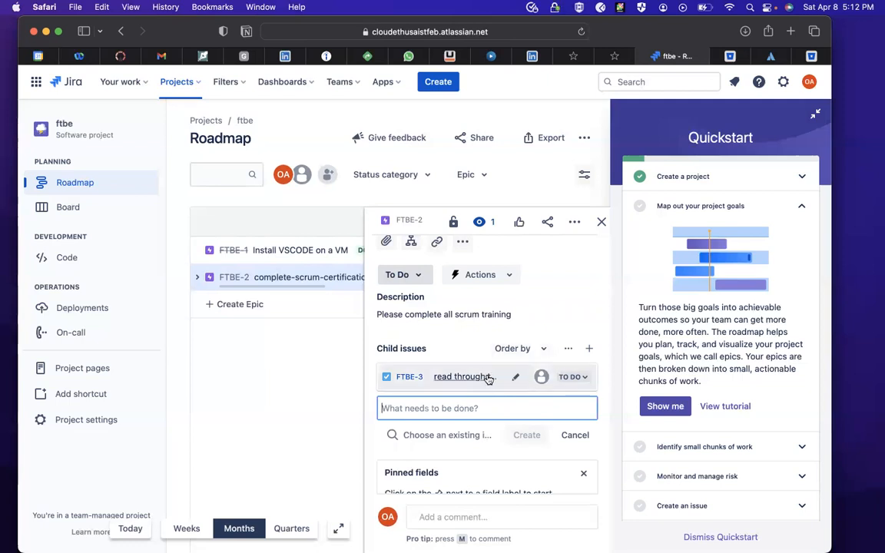
- Rename the epic's first child issue as "read through the material twice"
click(515, 378)
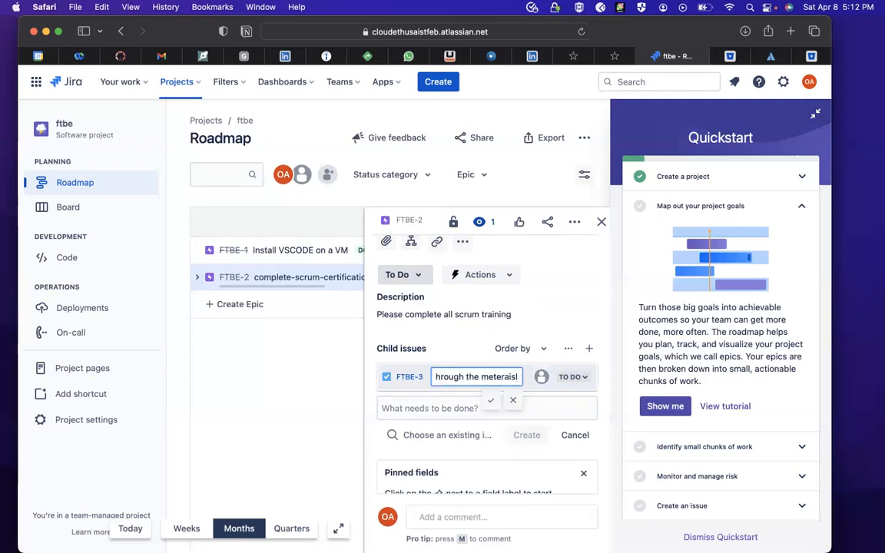
key(BackSpace)
key(BackSpace)
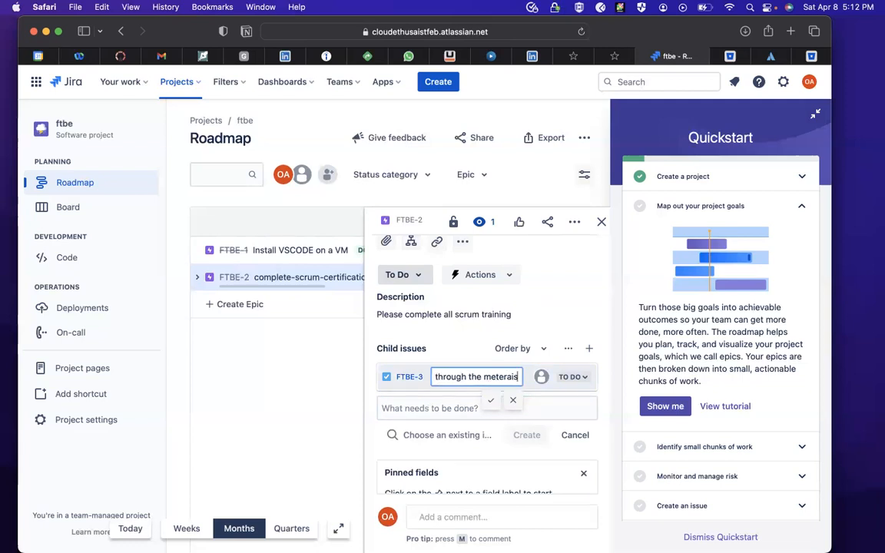
text(ils)
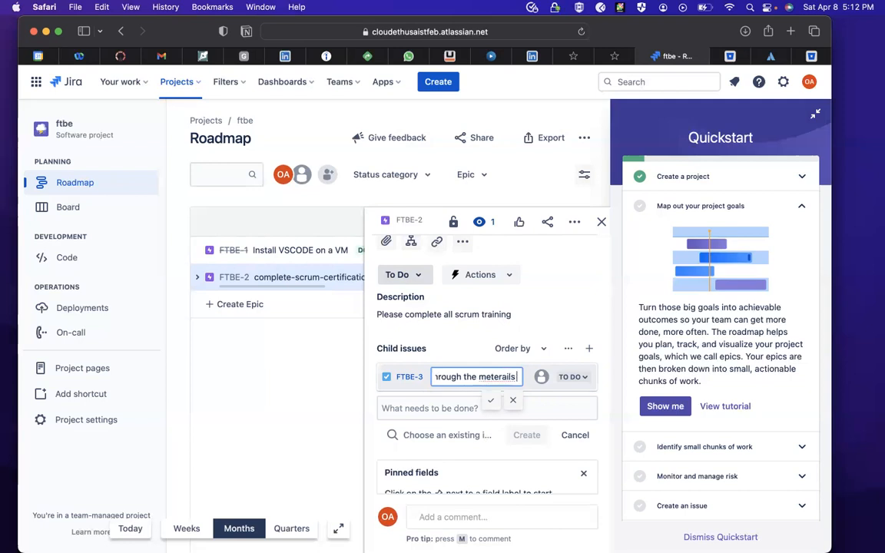
key(BackSpace)
key(BackSpace)
key(BackSpace)
key(BackSpace)
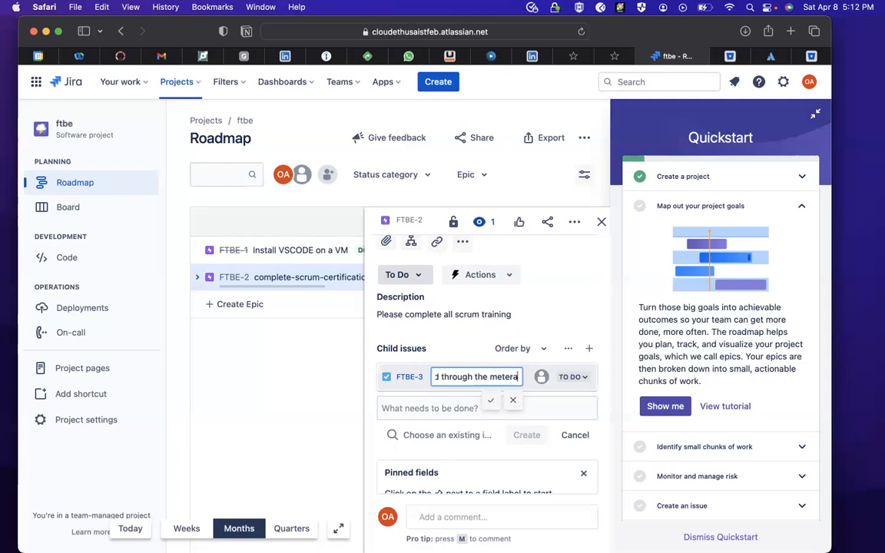
text(ial)
key(BackSpace)
key(BackSpace)
key(BackSpace)
key(BackSpace)
key(BackSpace)
key(BackSpace)
key(BackSpace)
text(aterial twice)
key(Return)
- Add a second child issue named "Attempt the certification" to the complete-scrum-certification epic
click(409, 407)
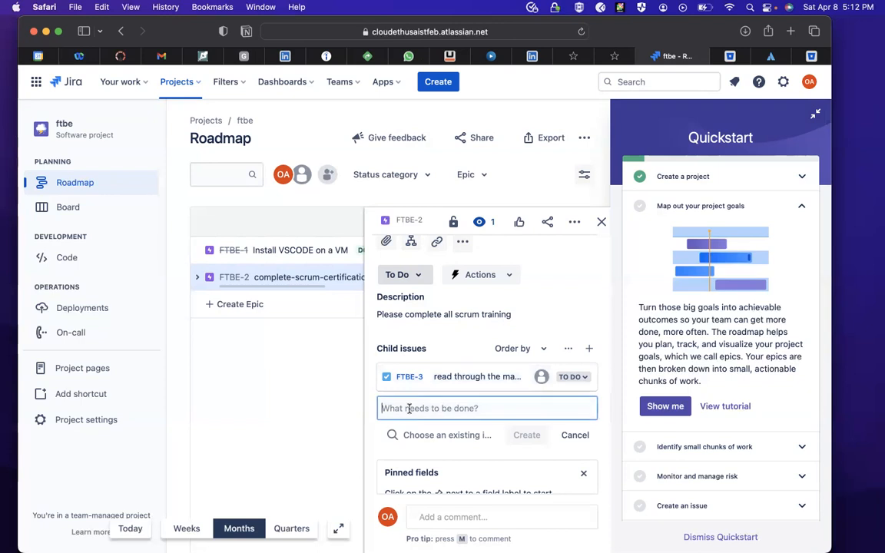
text(At)
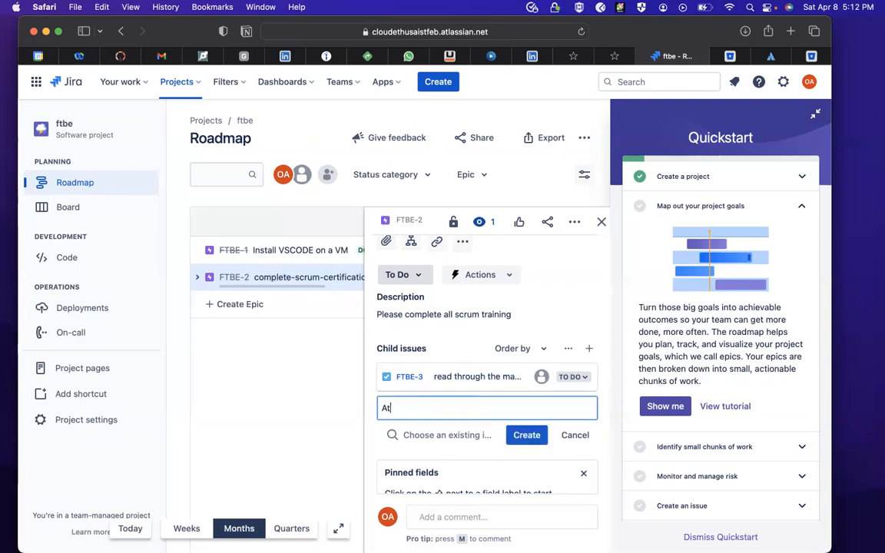
text(tempt the certification)
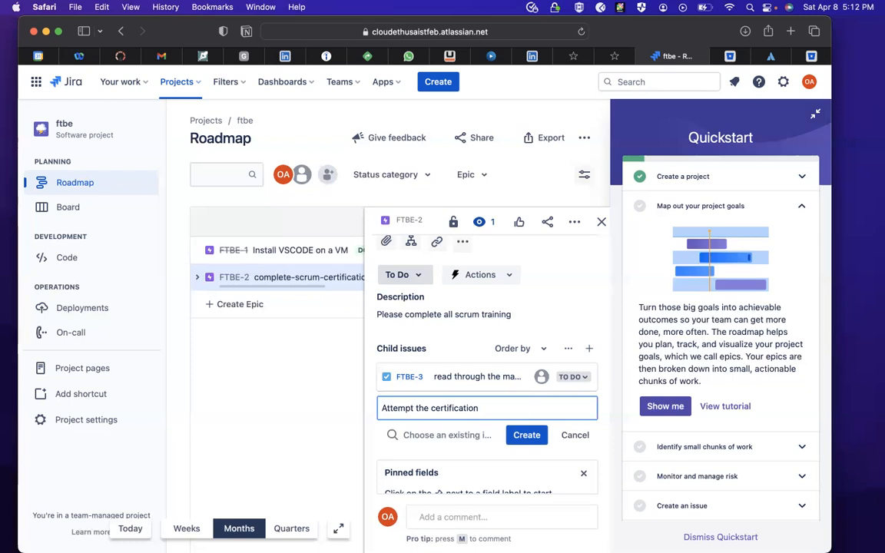
key(Return)
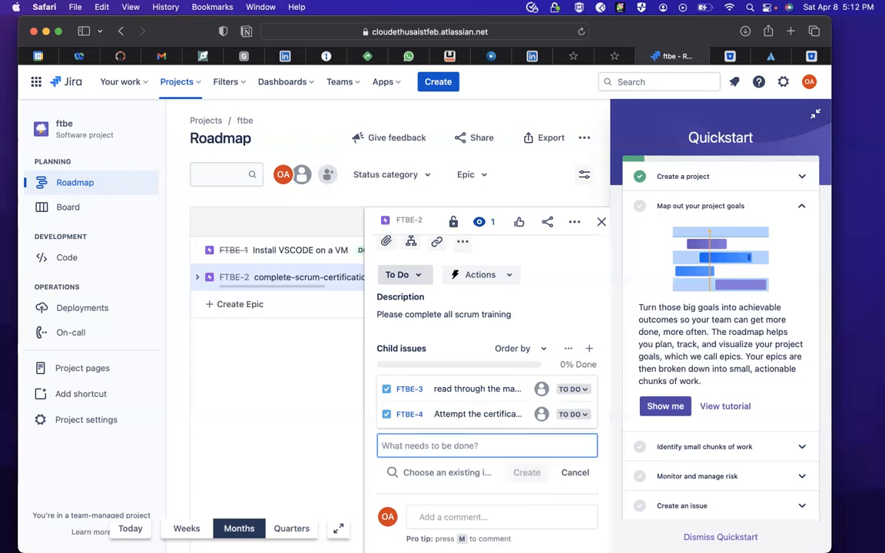
- Add a third child issue named "share your badges" to the complete-scrum-certification epic
text(s)
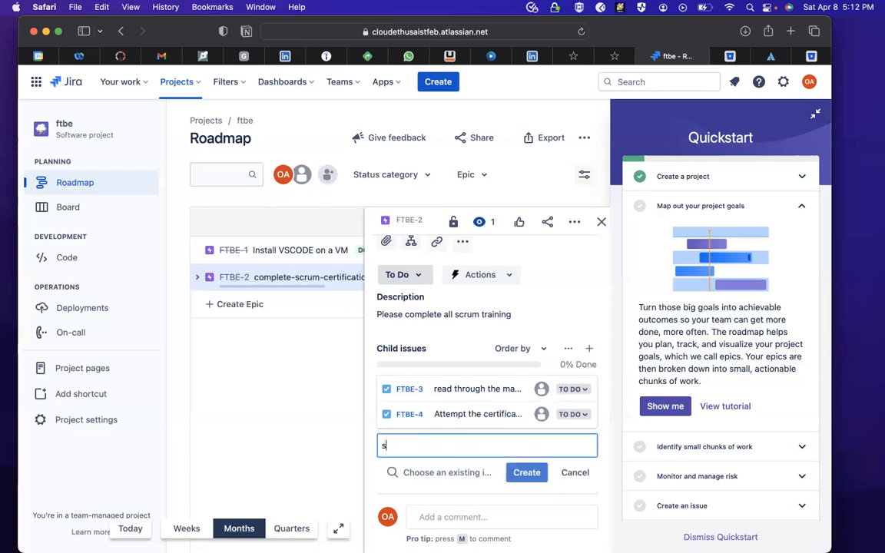
text(hare your ba)
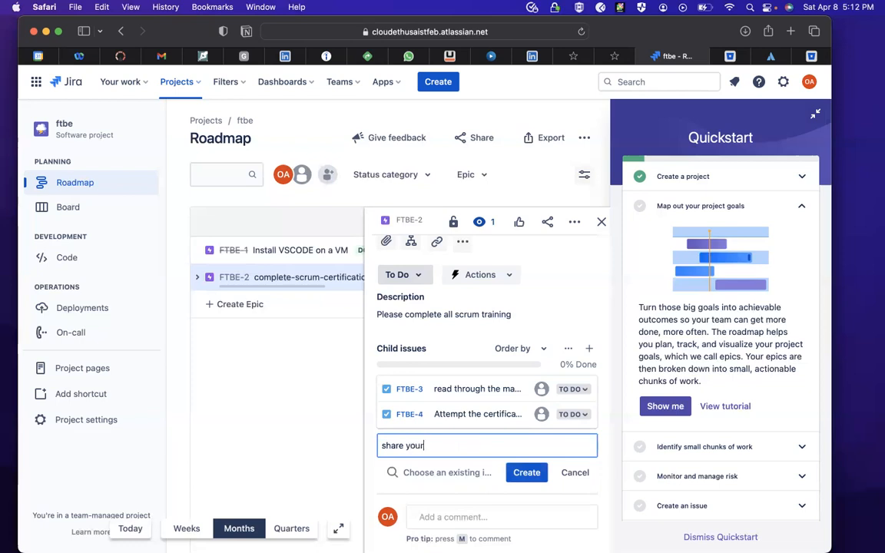
text(ges)
key(Return)
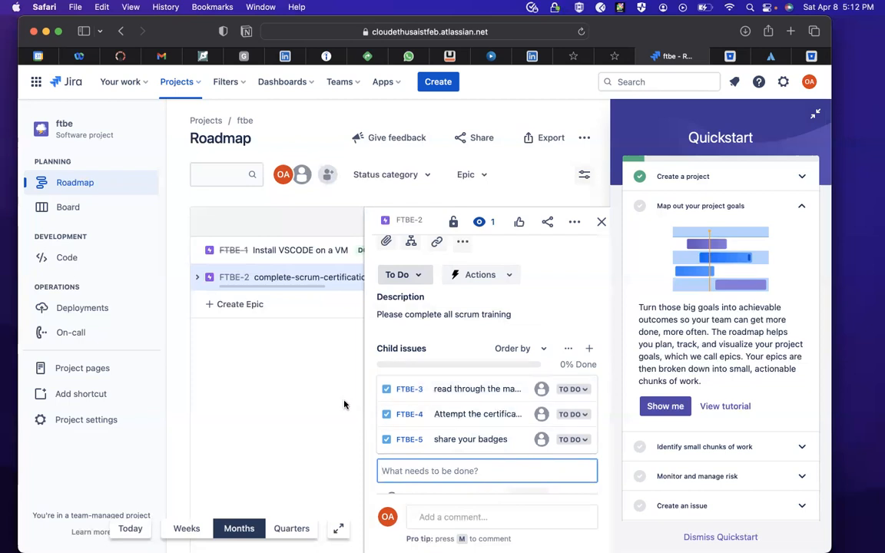
- Move the child issue "read through the material twice" to In Progress and on to Done
click(581, 389)
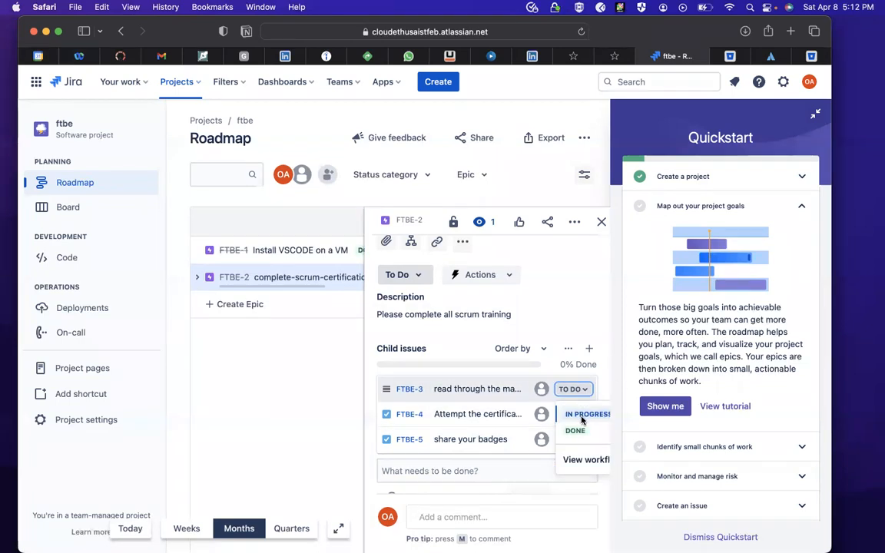
click(581, 414)
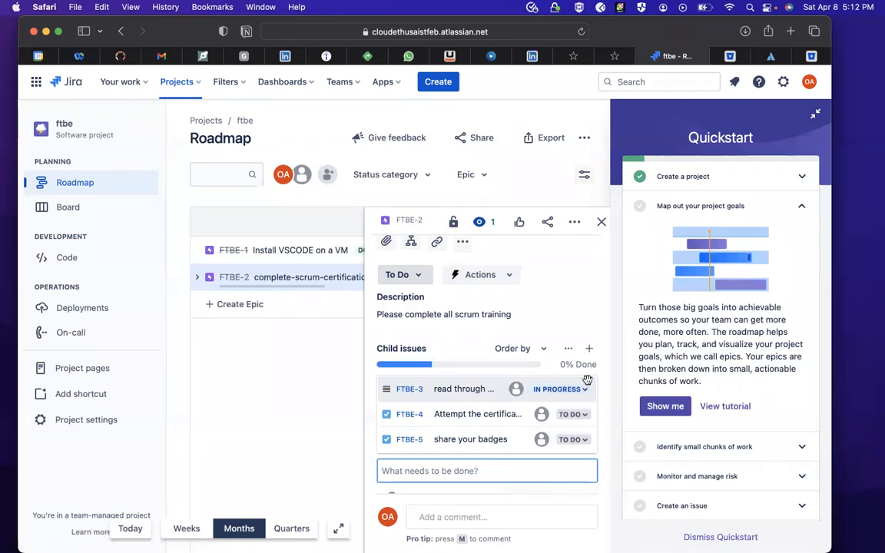
click(560, 389)
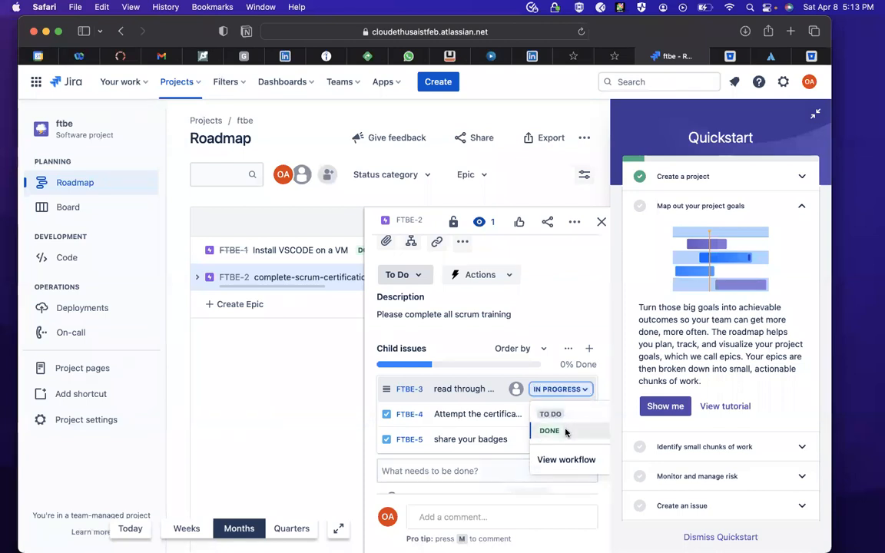
click(569, 427)
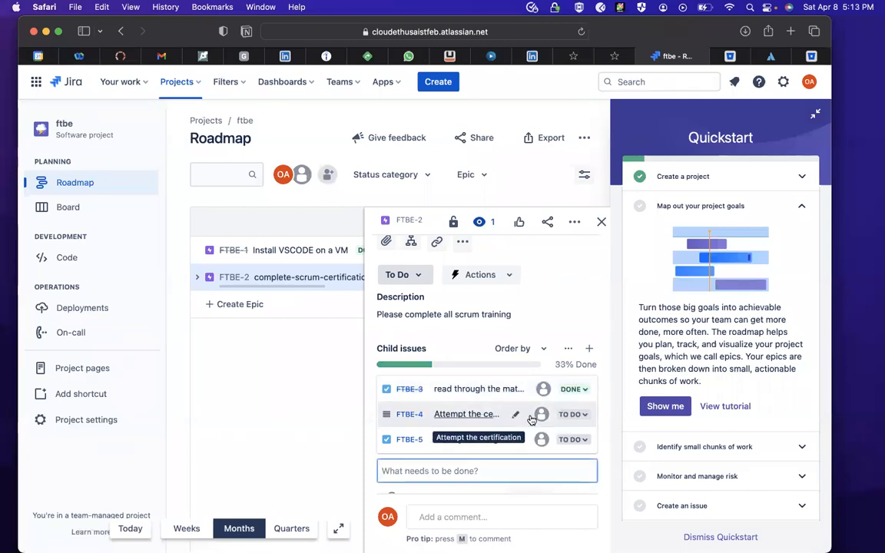
- Move the child issue "Attempt the certification" to In Progress and on to Done
click(588, 421)
click(579, 438)
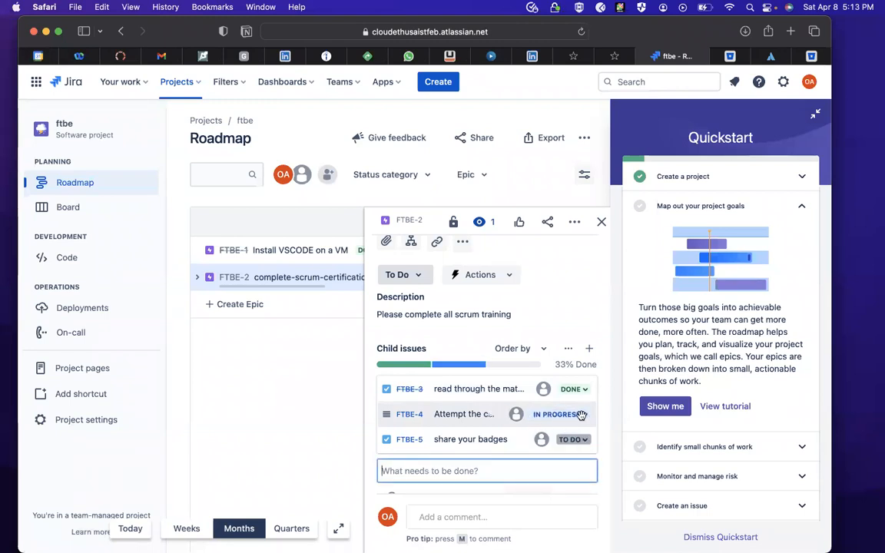
click(578, 415)
click(566, 457)
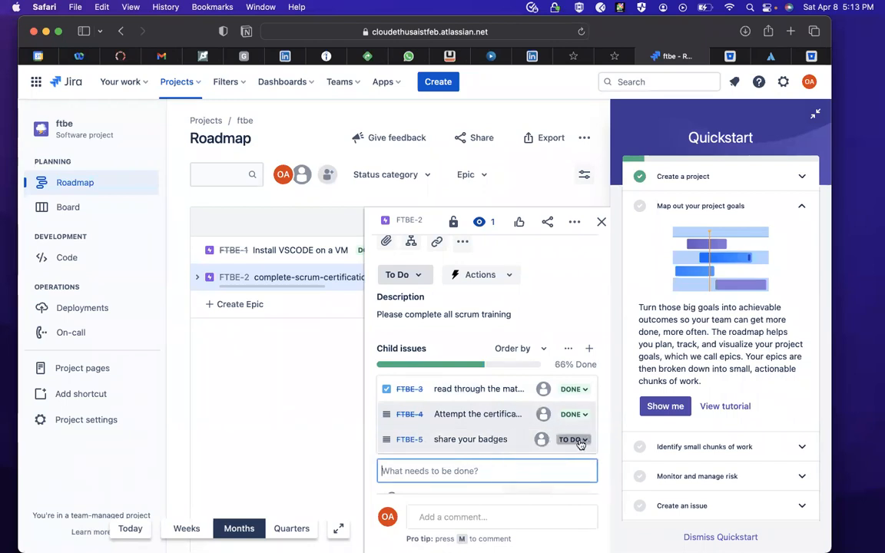
- Move the child issue "share your badges" to In Progress and on to Done
click(584, 440)
click(582, 466)
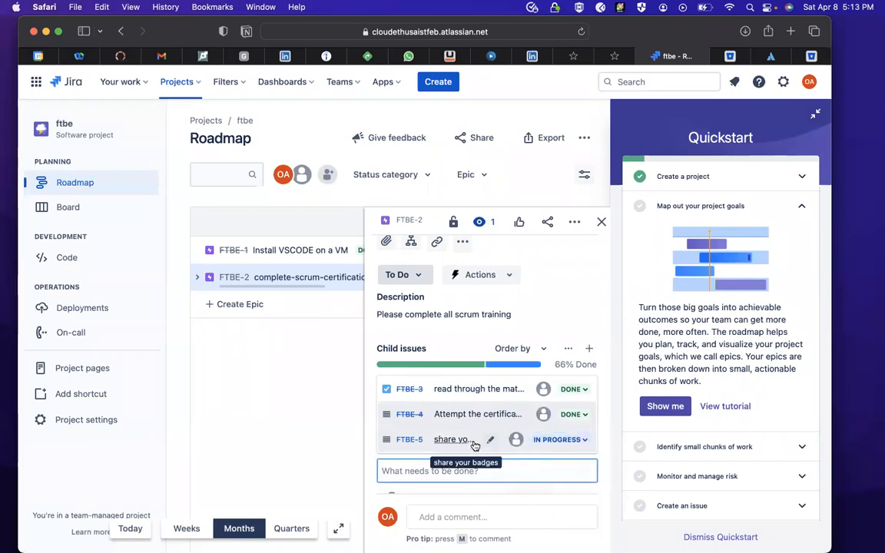
click(582, 440)
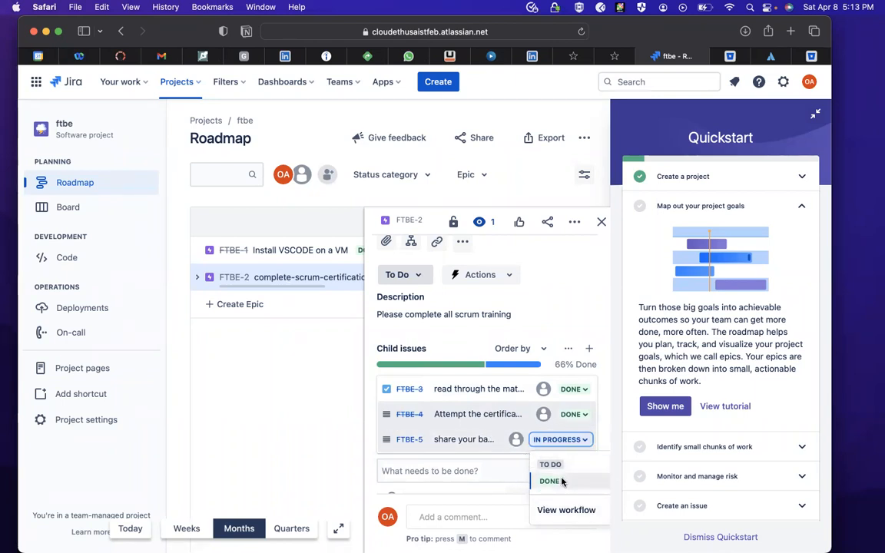
click(563, 480)
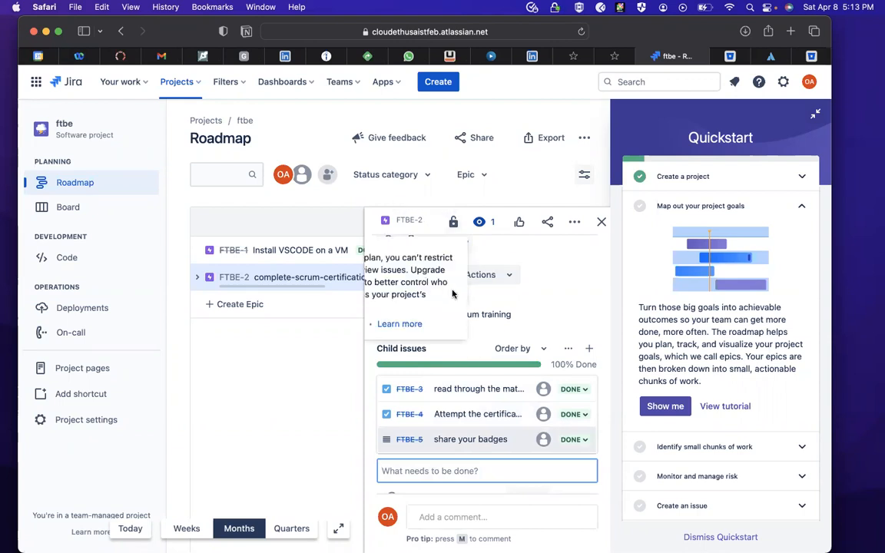
- Move the complete-scrum-certification epic itself through In Progress to Done and close its details
click(401, 274)
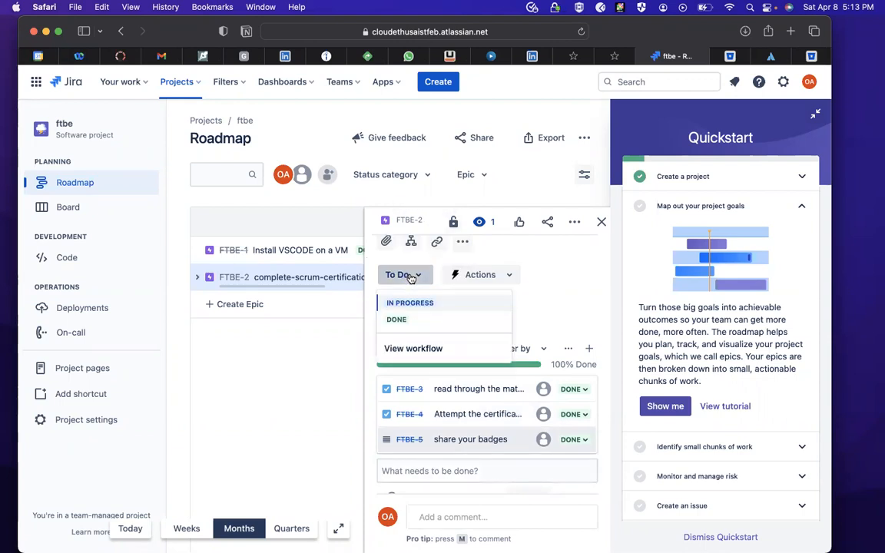
click(407, 304)
click(439, 276)
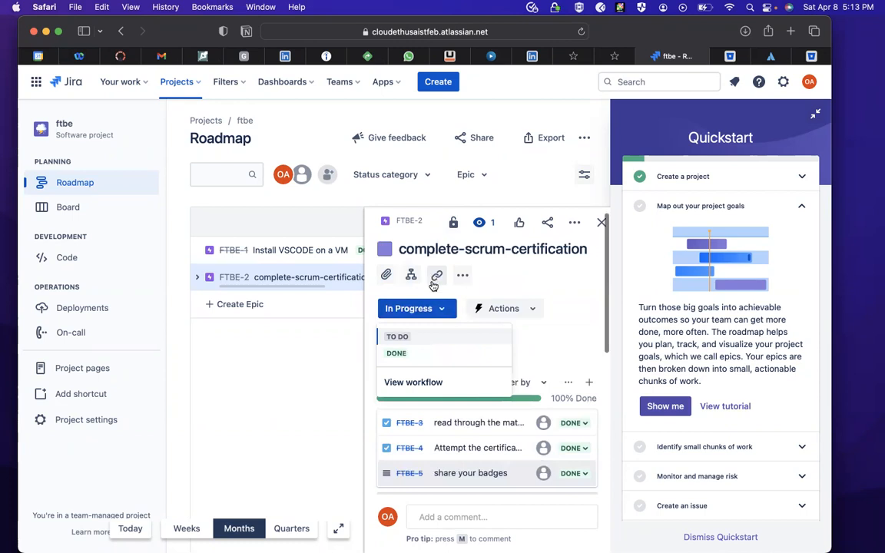
click(397, 352)
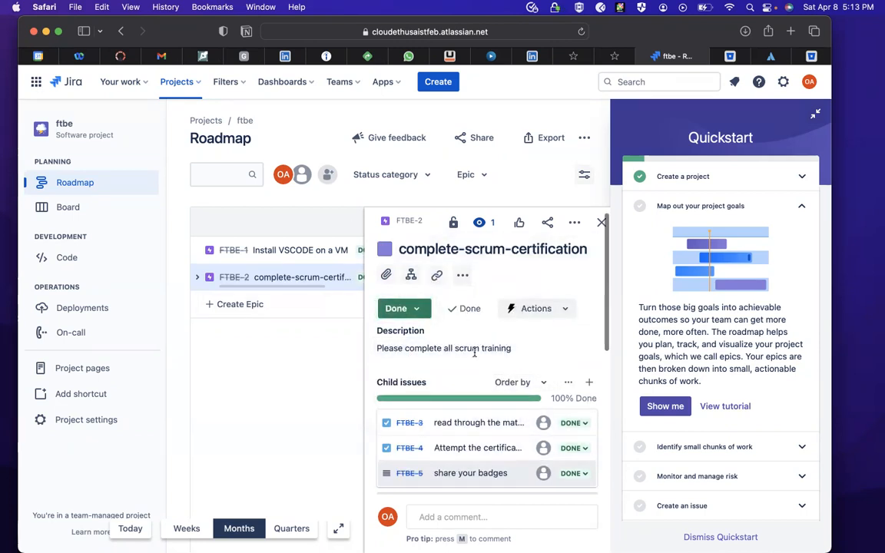
scroll(483, 399, down, 5)
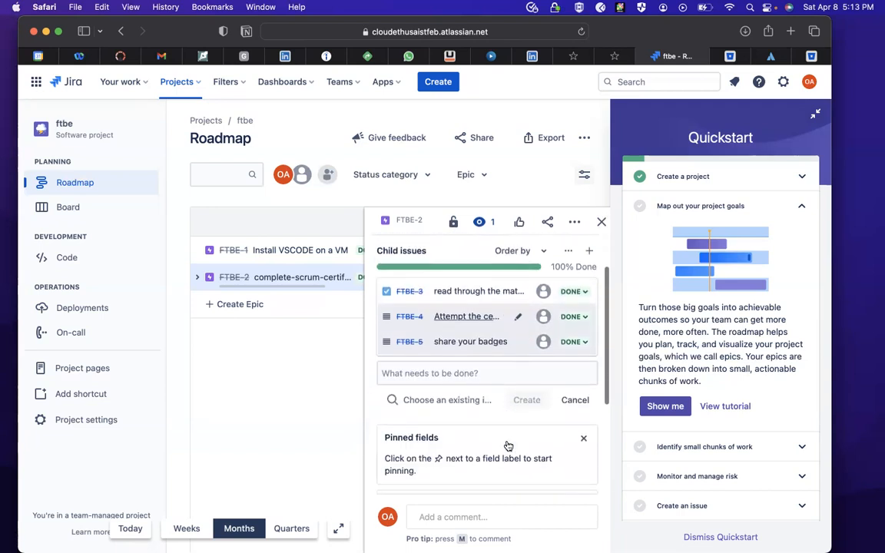
scroll(507, 445, down, 5)
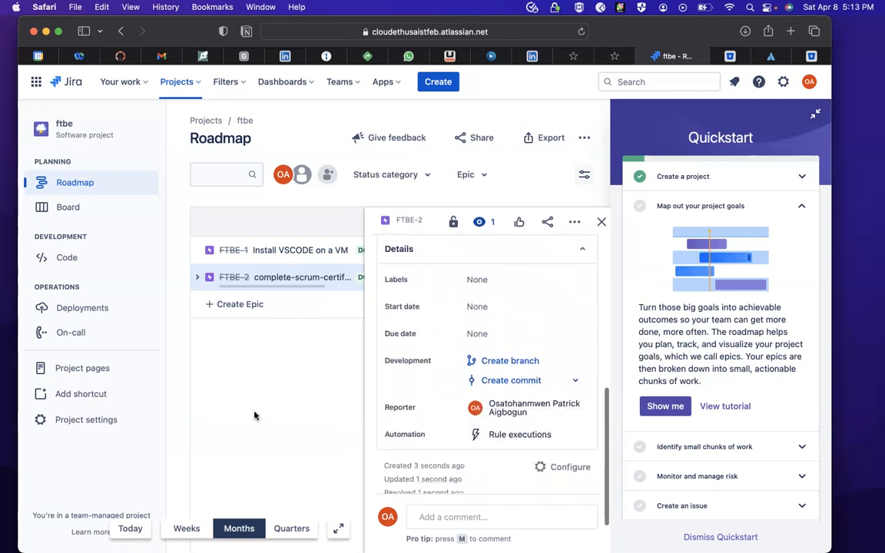
click(601, 221)
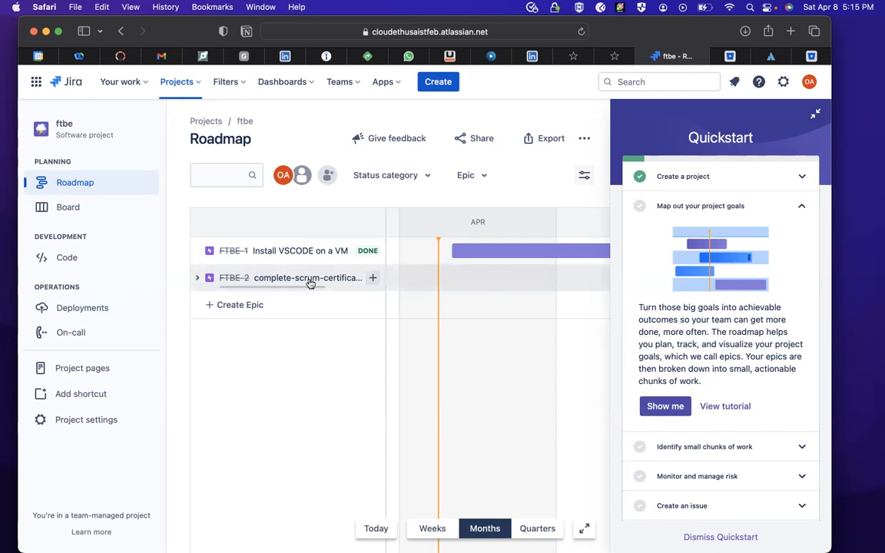
- Open the project's board and create an issue named "Scrum labs" in the In Progress column
click(67, 207)
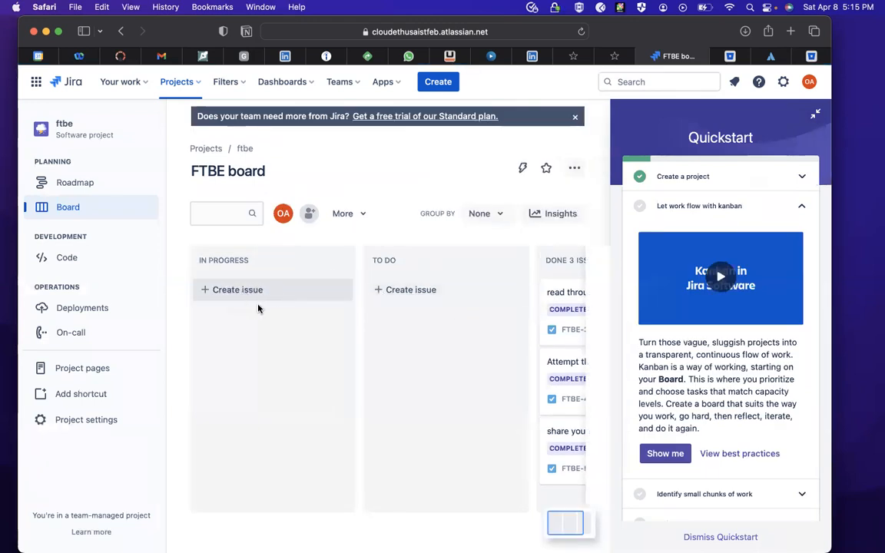
click(222, 290)
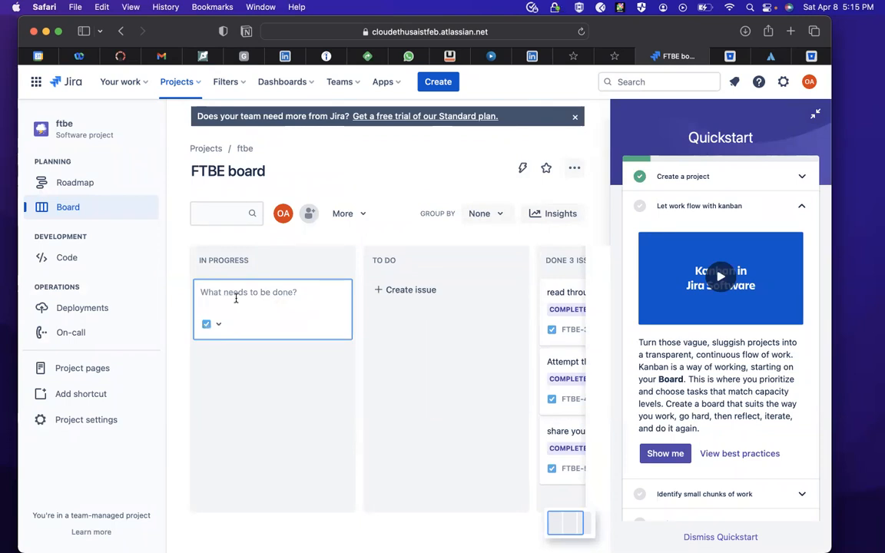
text(S)
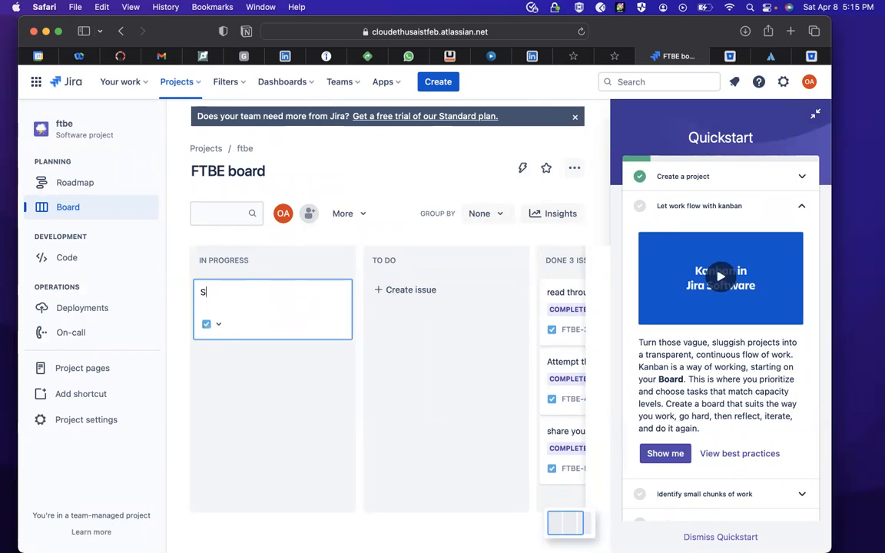
text(crum labs)
key(Return)
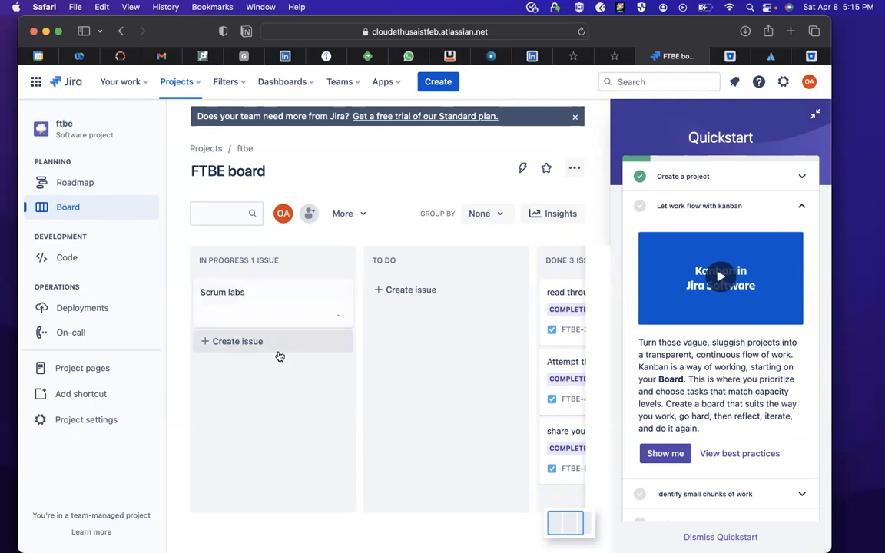
- Move the "Scrum labs" issue from the In Progress column to the Done column
drag(256, 305, 286, 286)
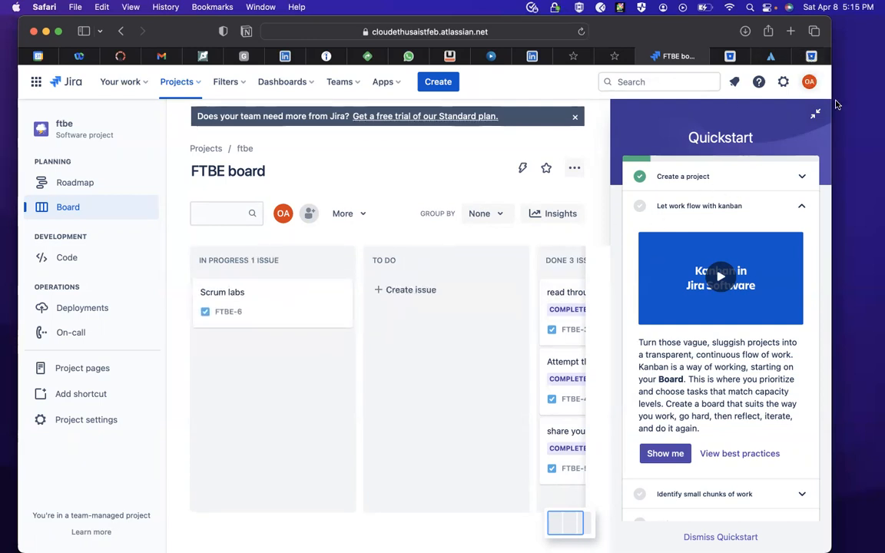
drag(286, 316, 480, 319)
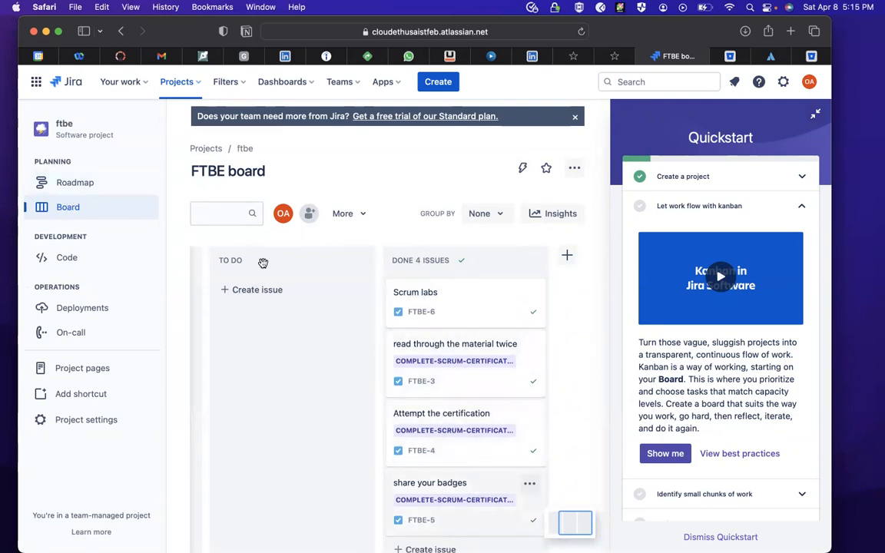
- Check the epics on the roadmap and return to the board to review the issues in its columns
click(60, 182)
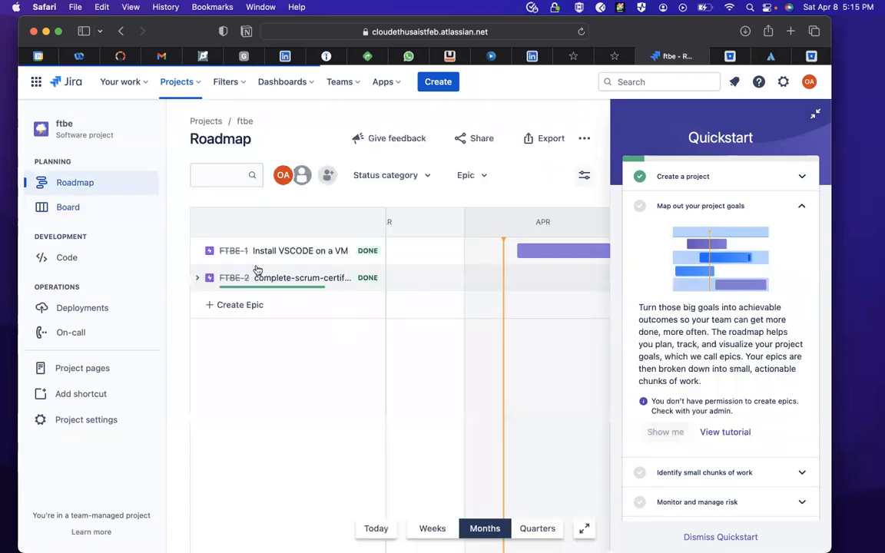
click(84, 205)
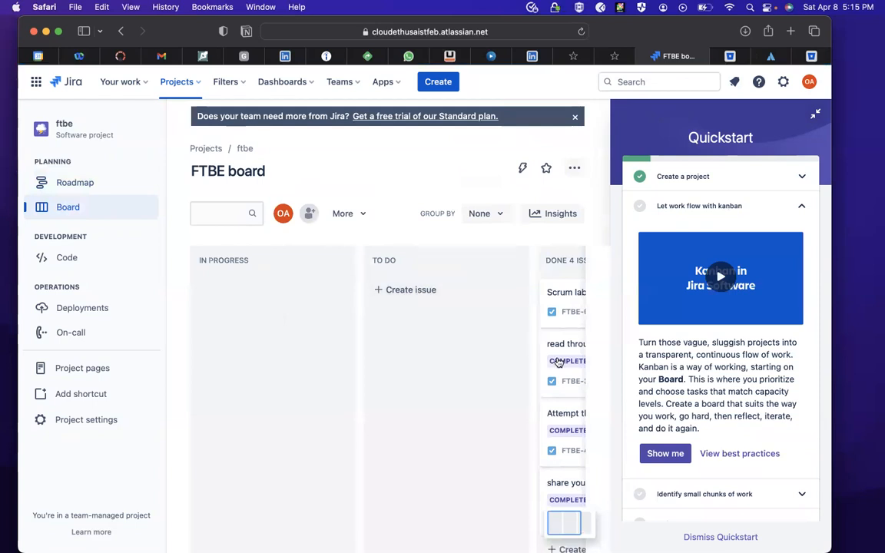
scroll(554, 361, right, 5)
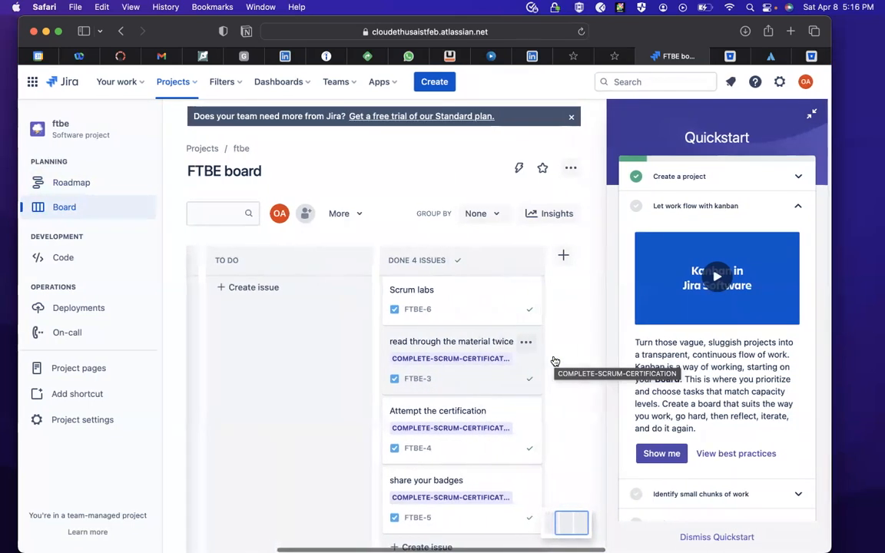
scroll(554, 361, left, 5)
scroll(554, 361, down, 2)
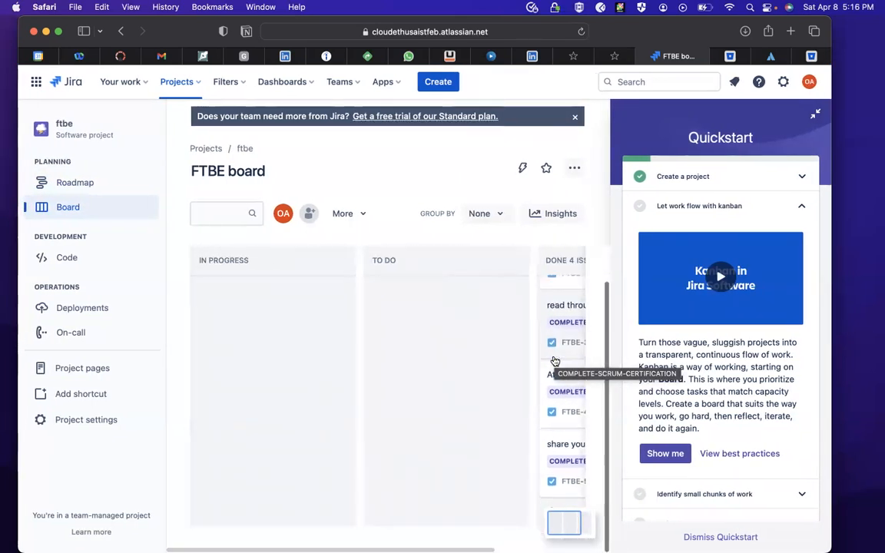
scroll(554, 361, up, 2)
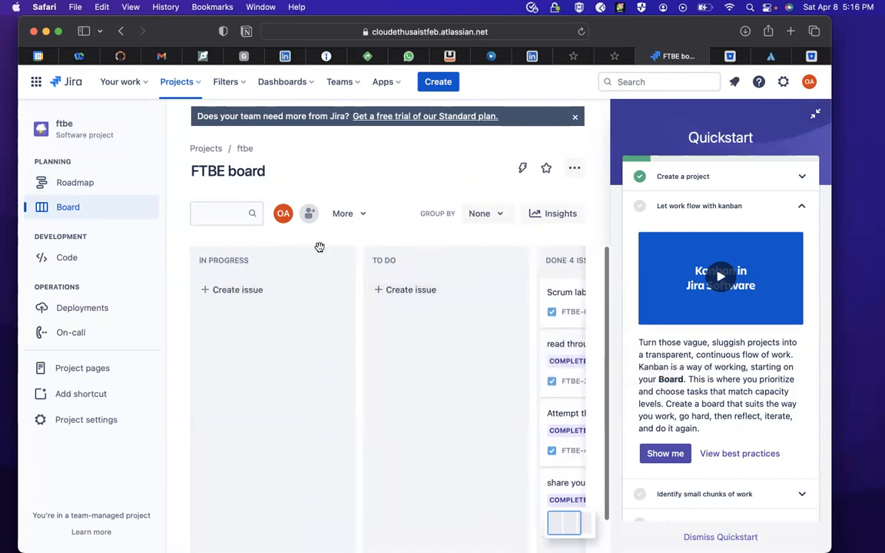